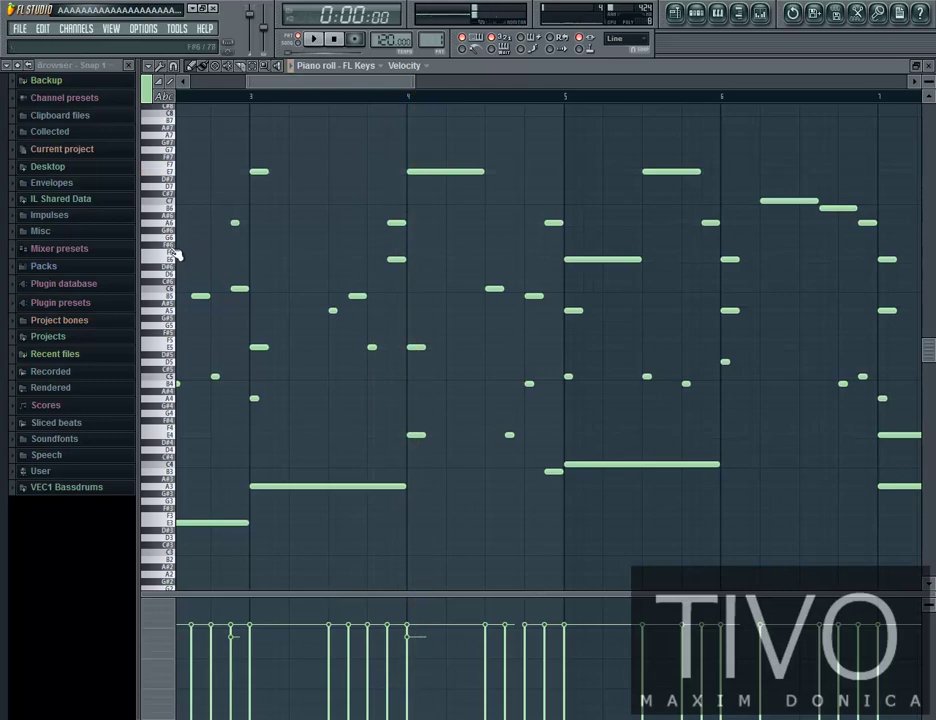
Play the FL Keys piano roll from bar 3 and look through its notes, closing the editor when finished
left_click(251, 94)
key("space")
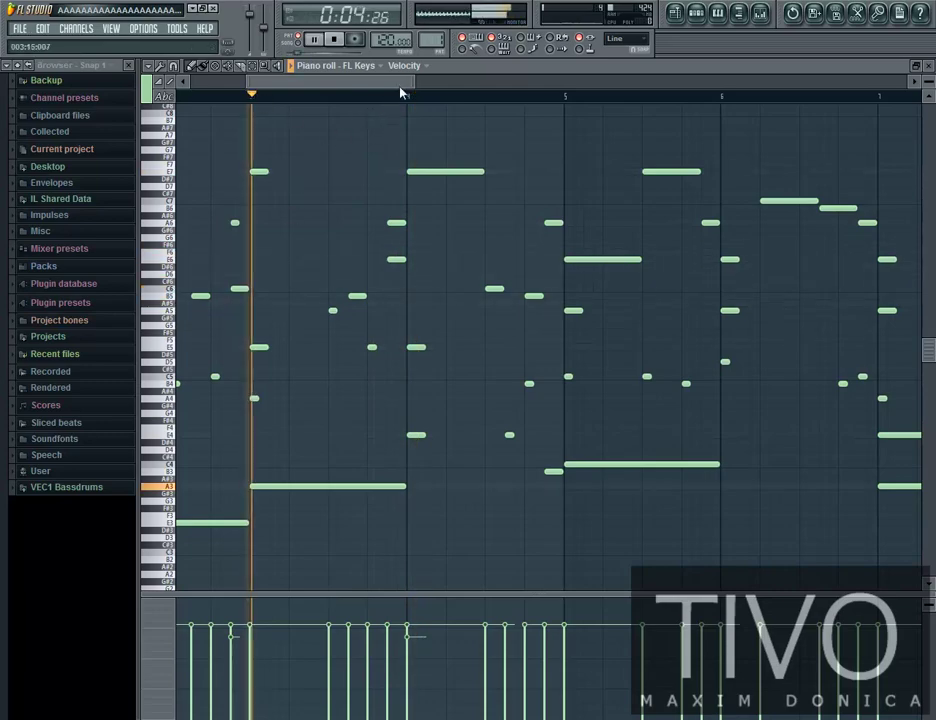
scroll(410, 99, "down", 3)
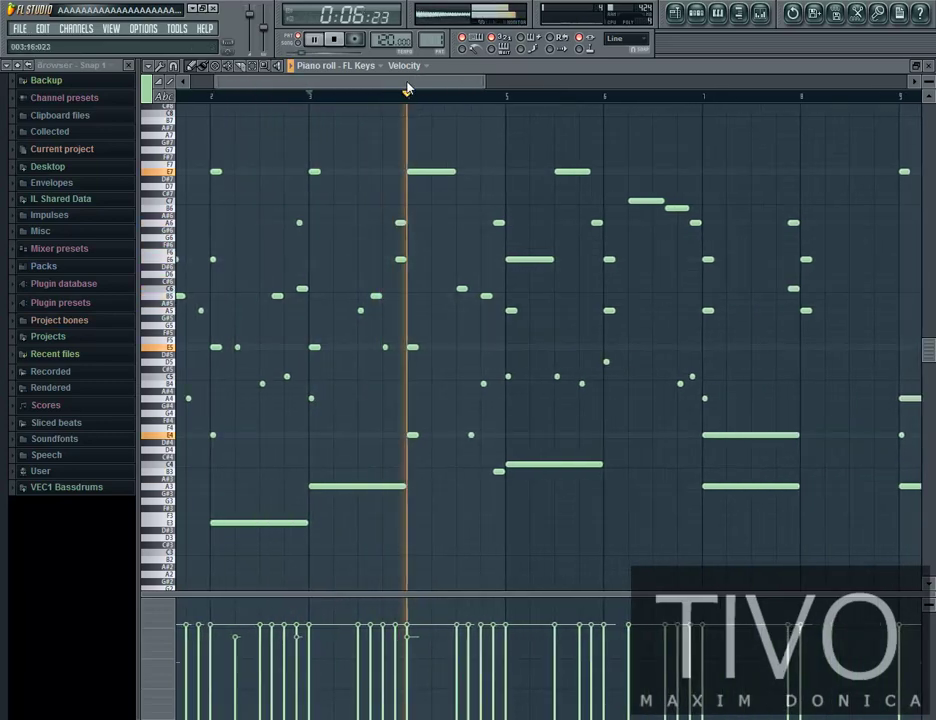
left_click_drag(406, 83, 511, 84)
scroll(515, 97, "down", 3)
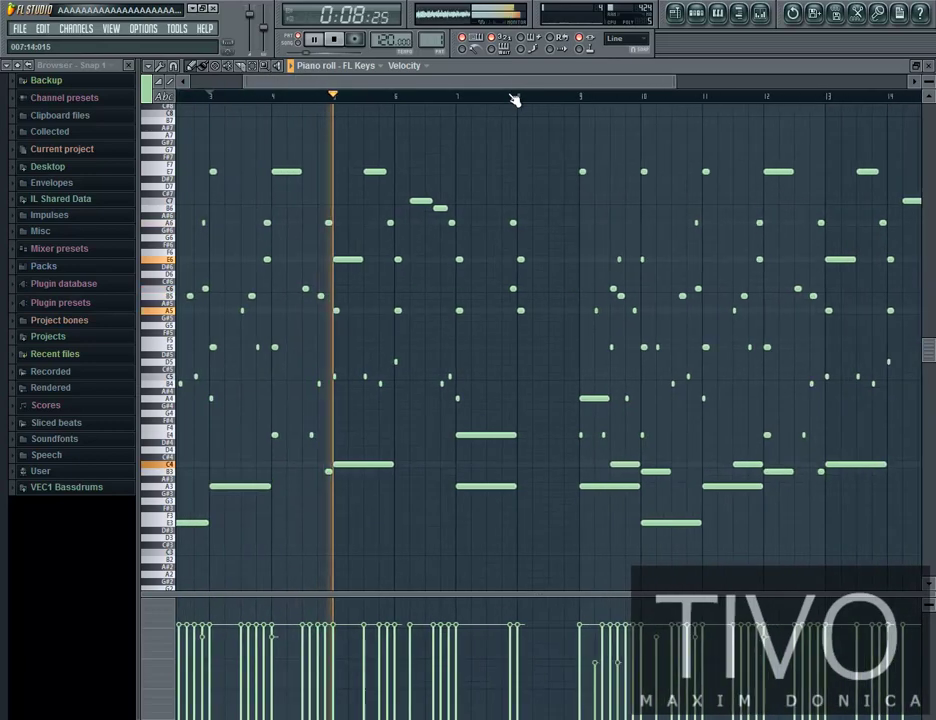
left_click(928, 66)
Review the FL Keys instrument settings and the Fruity Reeverb 2 effect on its mixer track
left_click(250, 107)
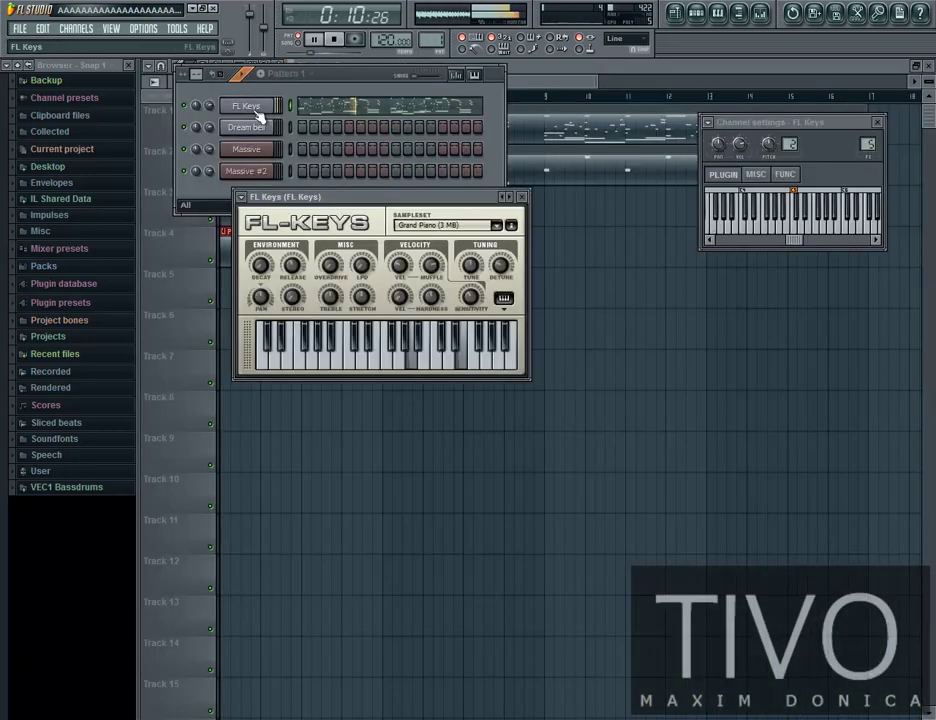
double_click(868, 145)
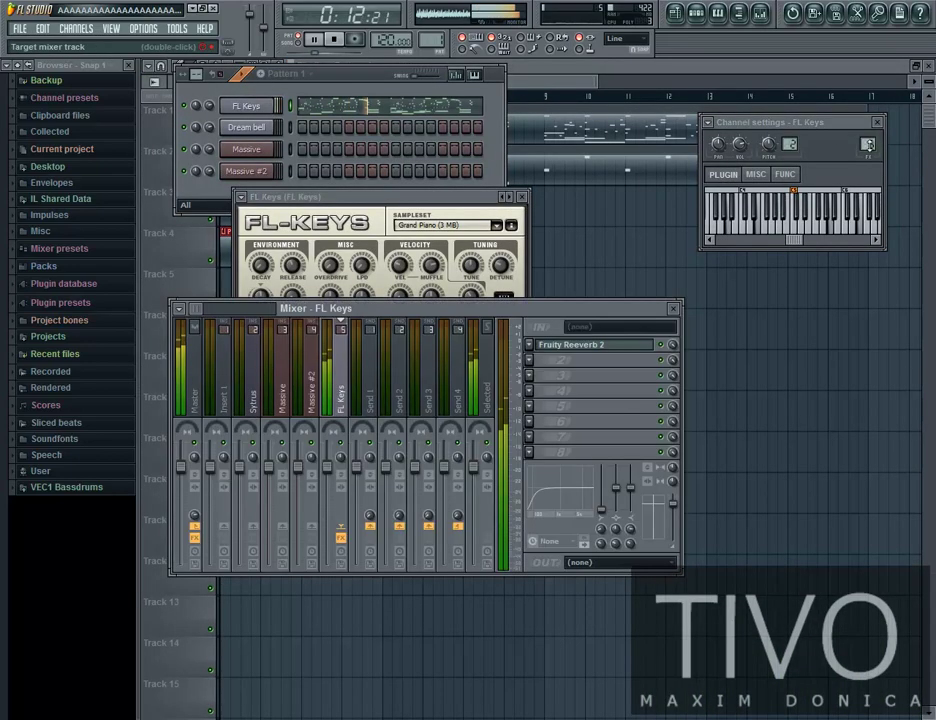
left_click(627, 345)
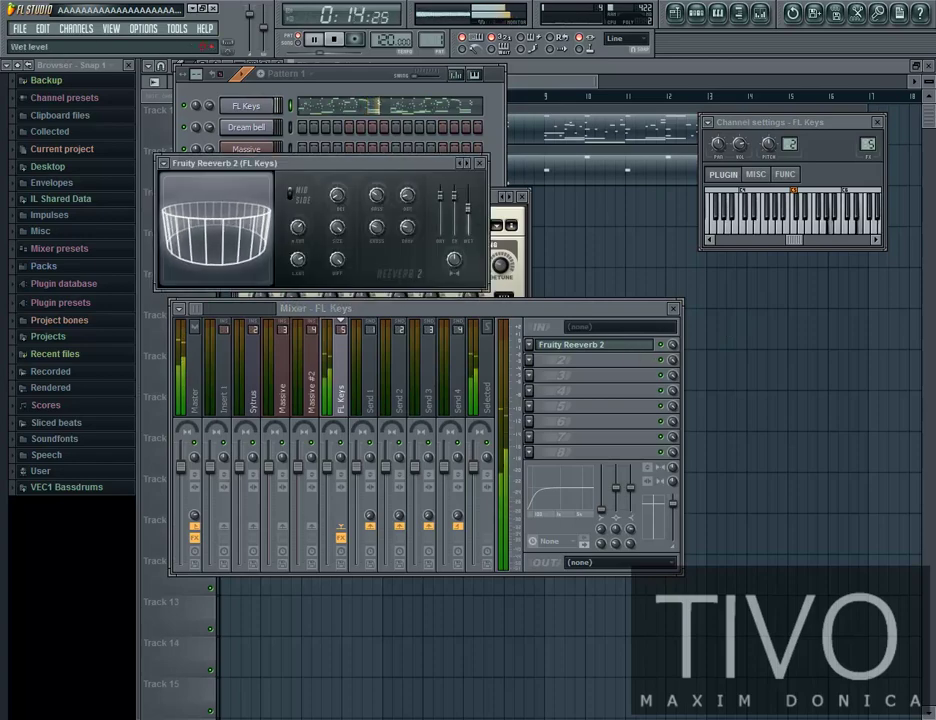
left_click(480, 163)
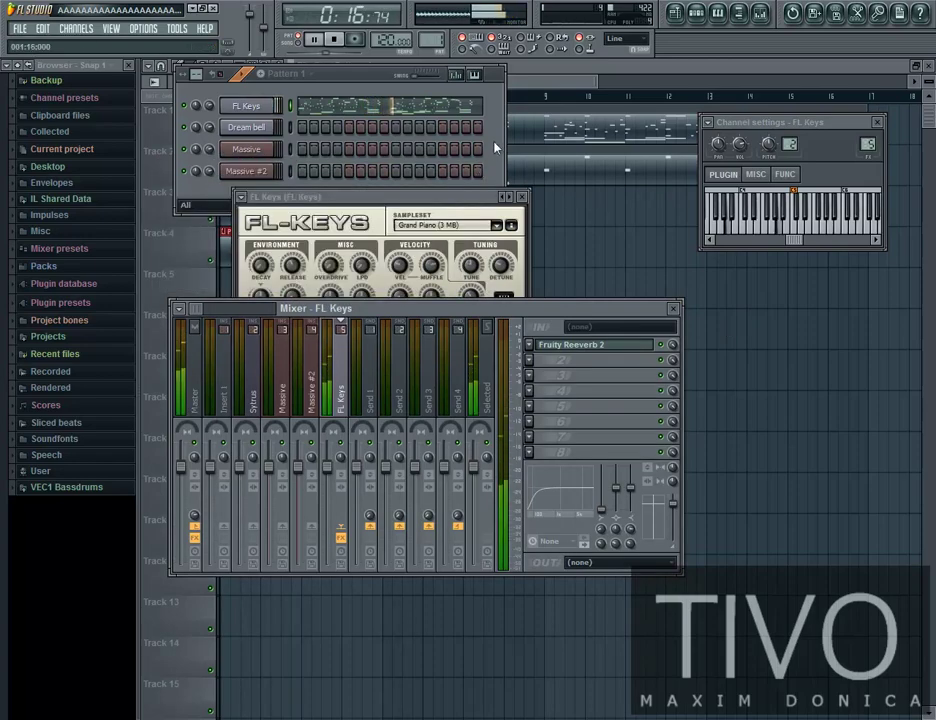
Play Pattern 2 while reviewing the Dream bell Sytrus preset, its playlist clip and its mixer track, and stop playback
left_click(518, 89)
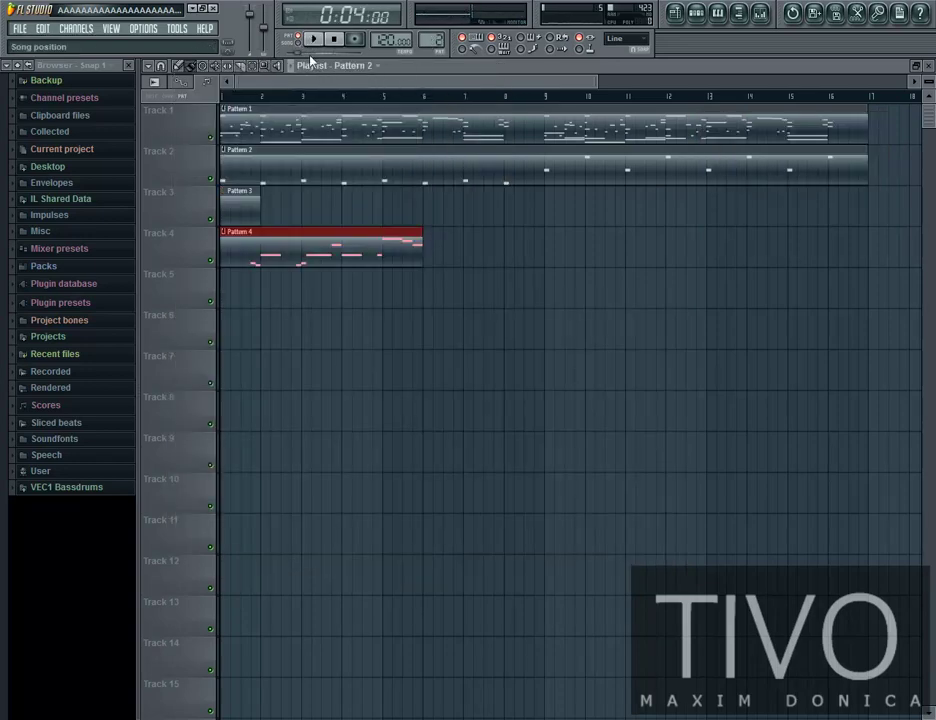
left_click(913, 68)
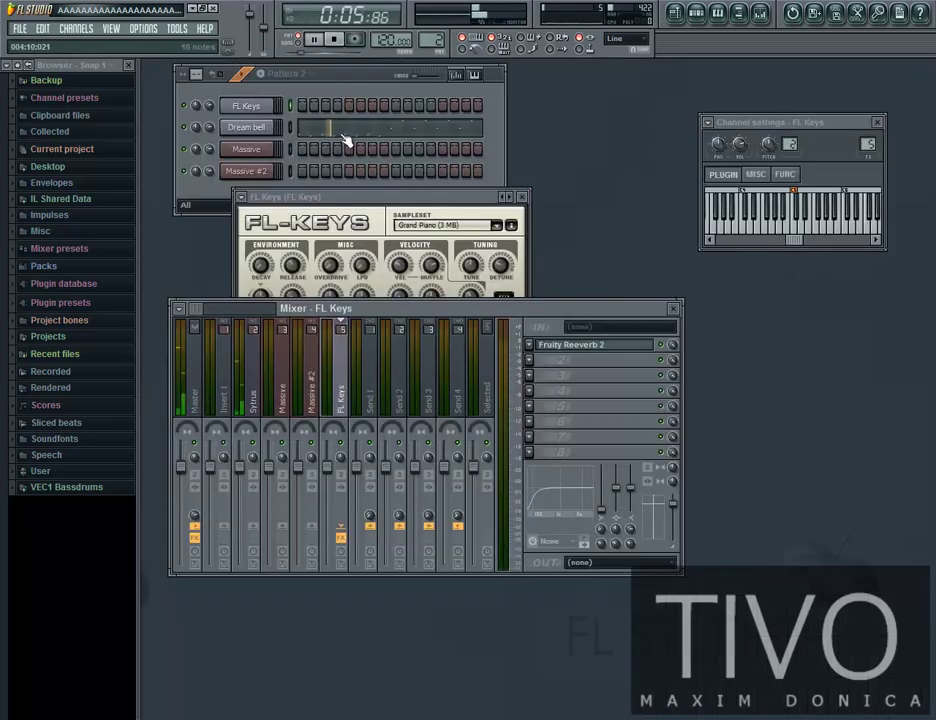
left_click(266, 131)
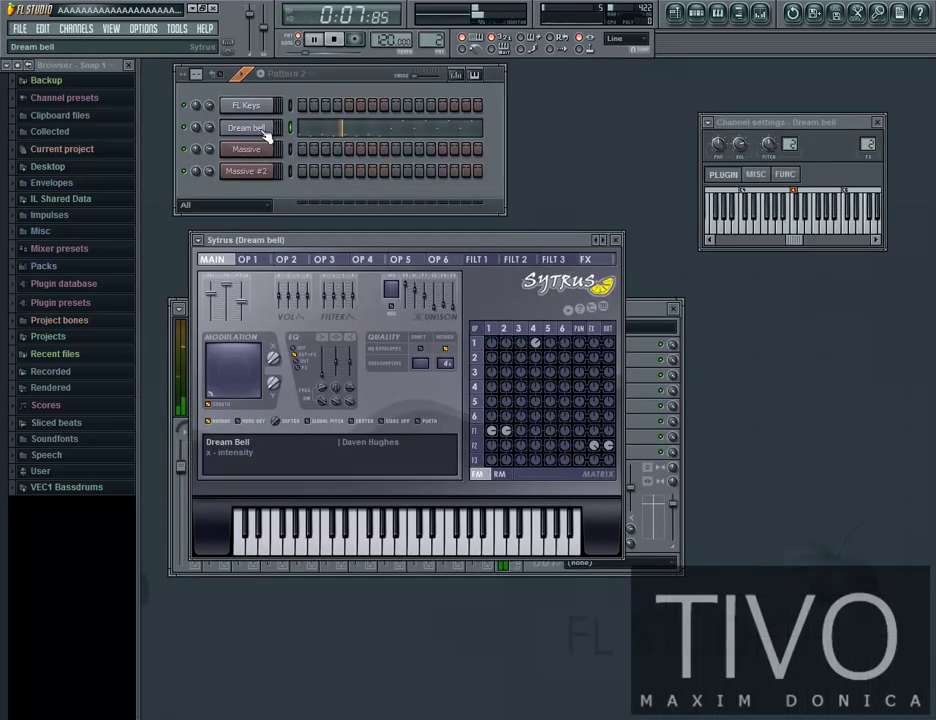
key("F5")
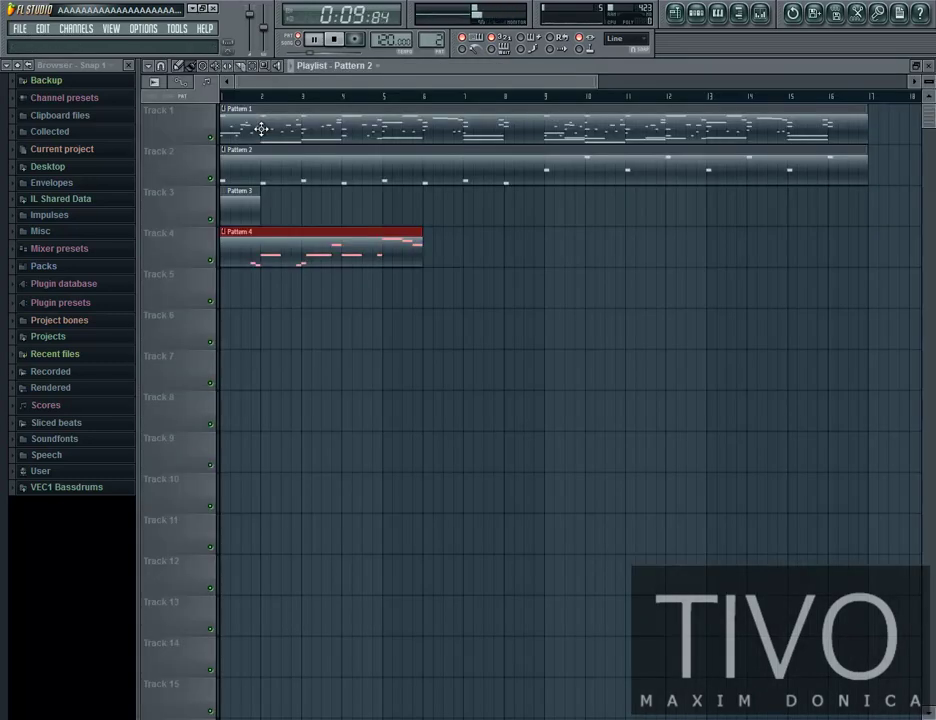
left_click(930, 66)
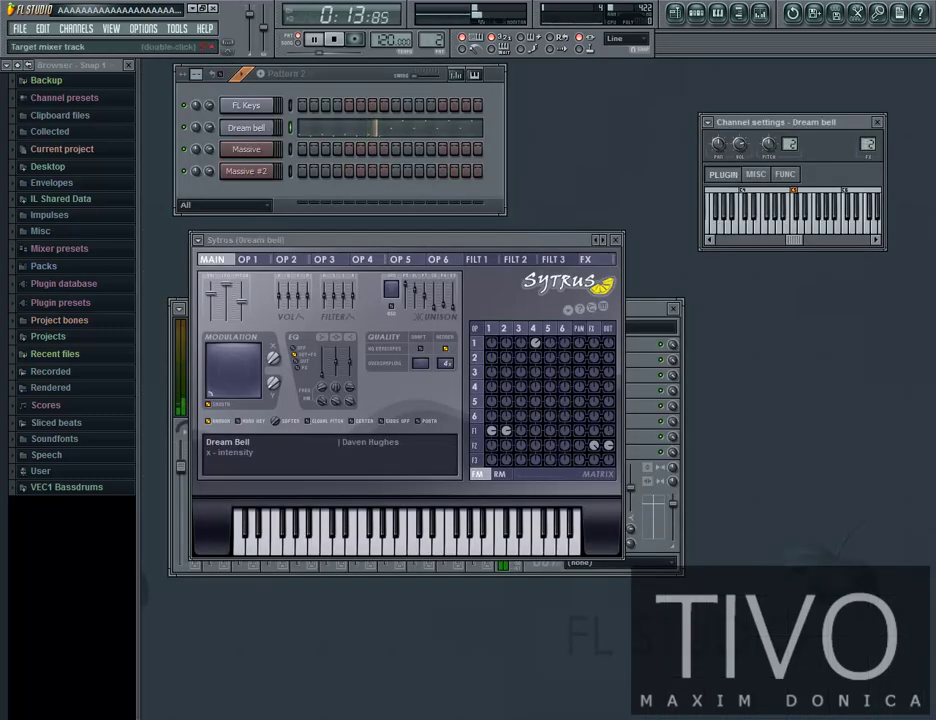
double_click(868, 145)
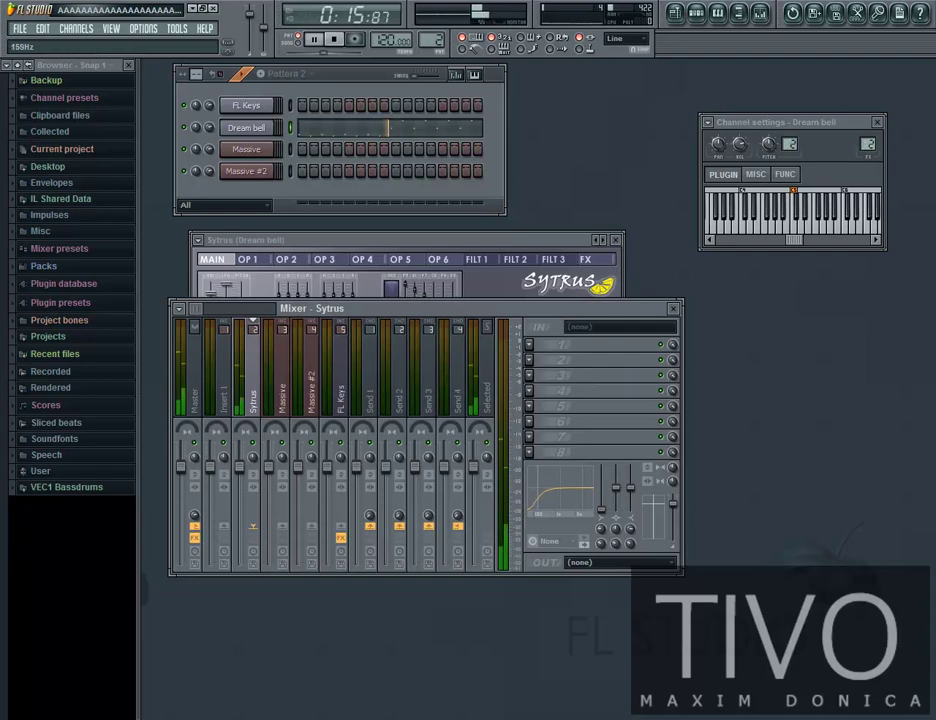
left_click(674, 309)
key("space")
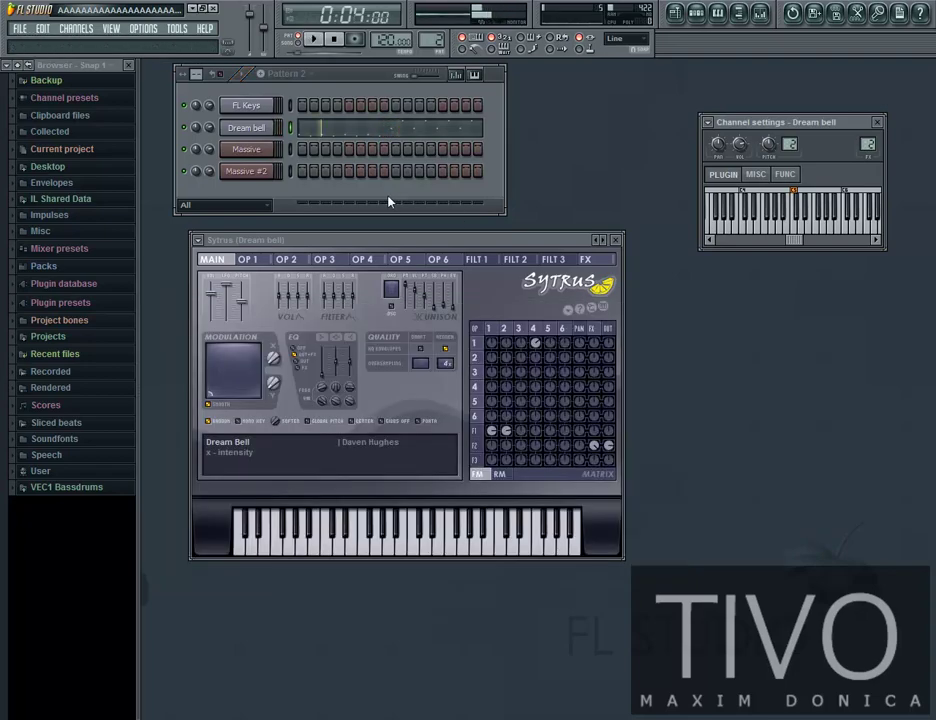
Switch to Pattern 4, play it and inspect the Massive #2 notes in the piano roll before closing it
scroll(432, 40, "up", 1)
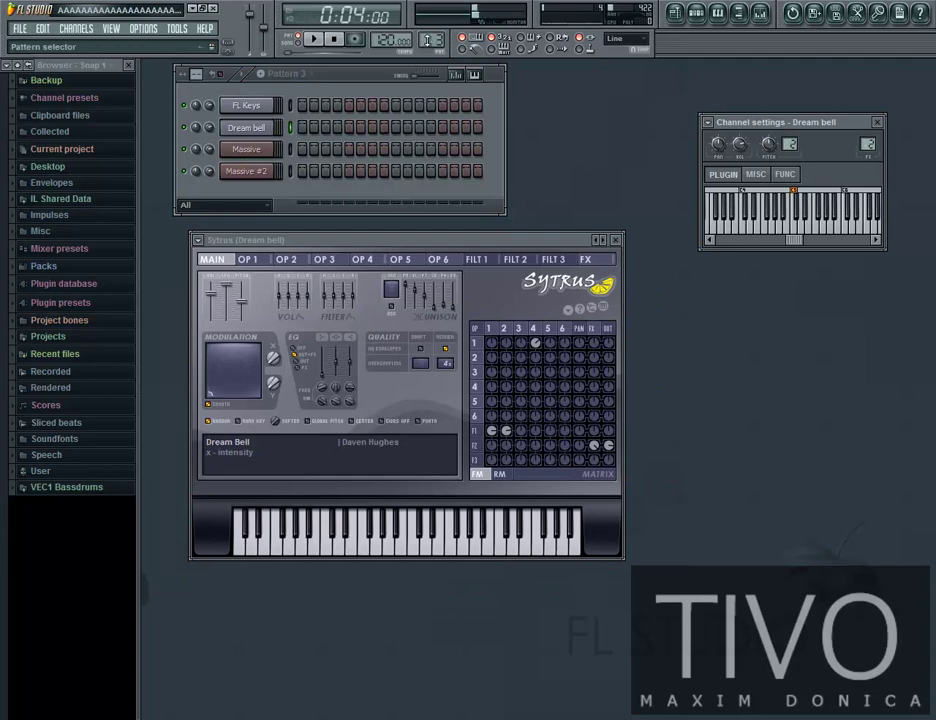
scroll(428, 41, "up", 1)
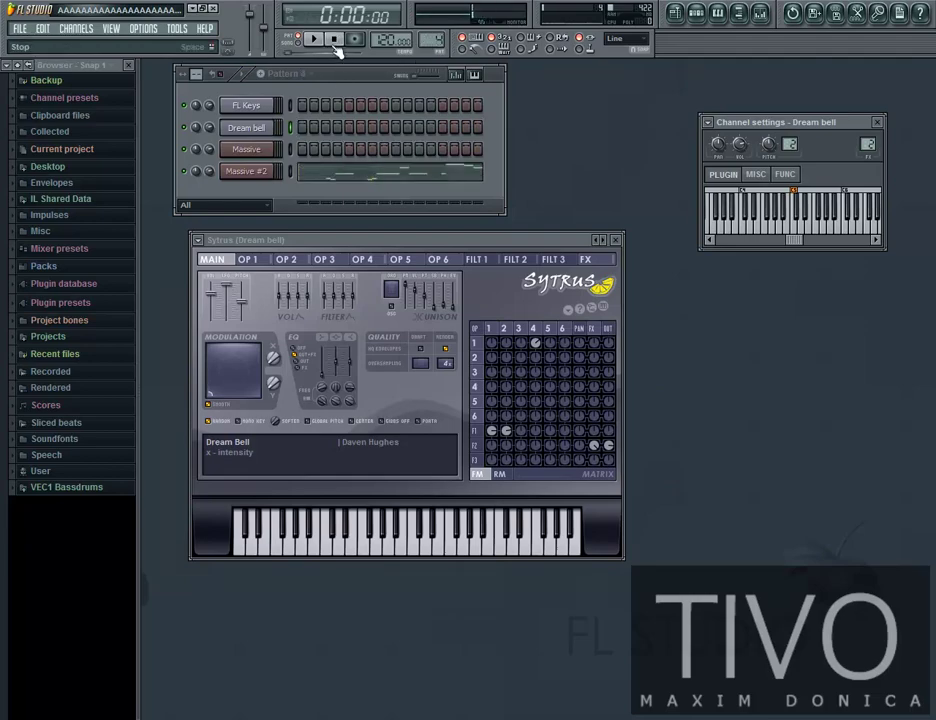
key("space")
left_click(350, 176)
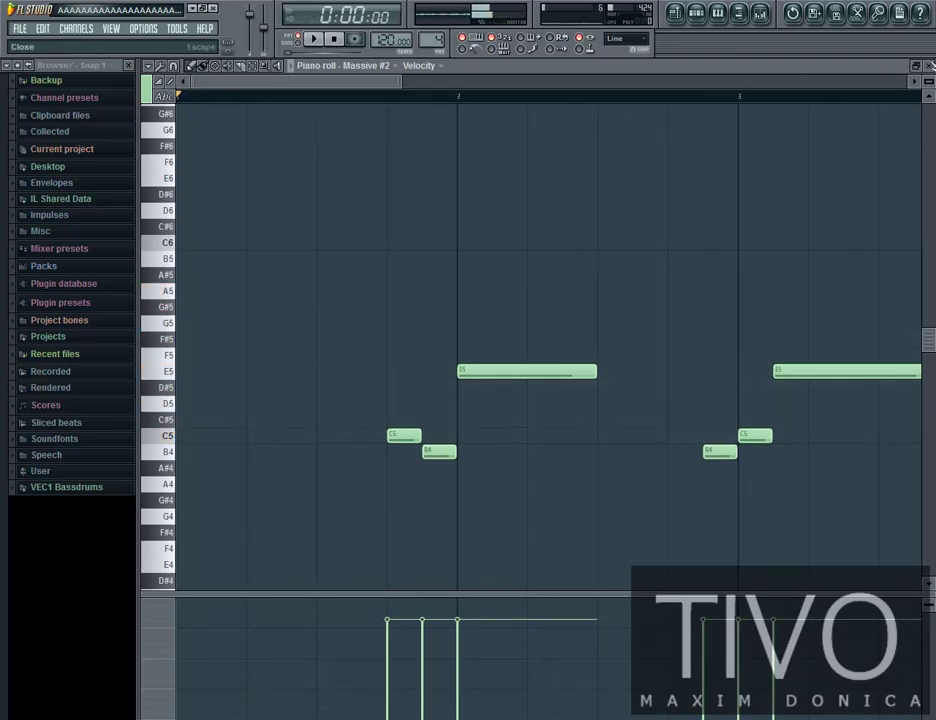
left_click(928, 68)
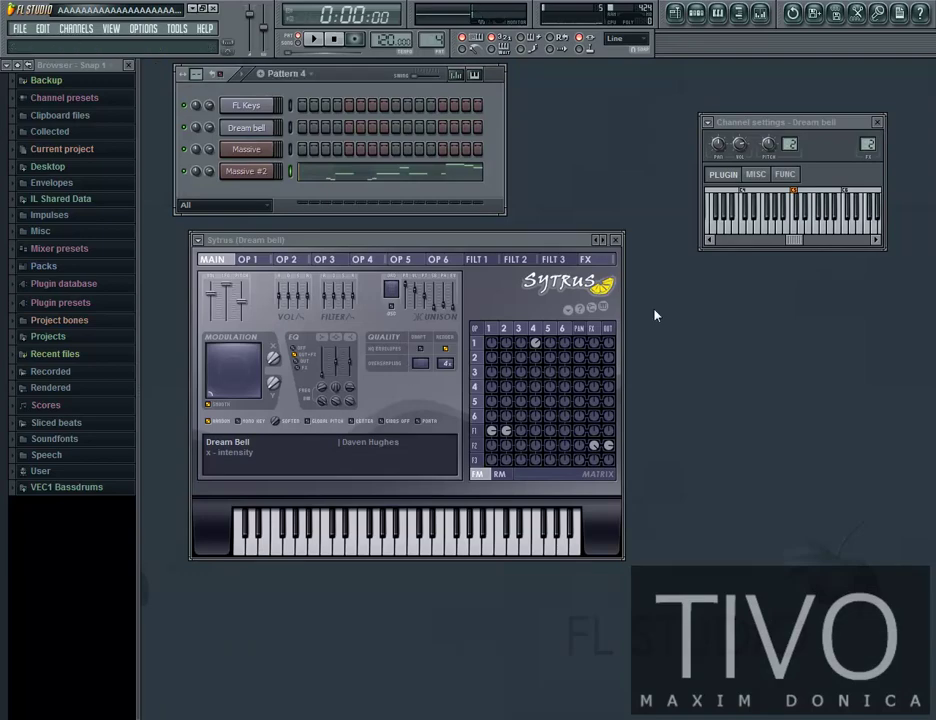
Play the song from the start and follow the Massive #2 notes of Pattern 4 to the end of its melody
key("F5")
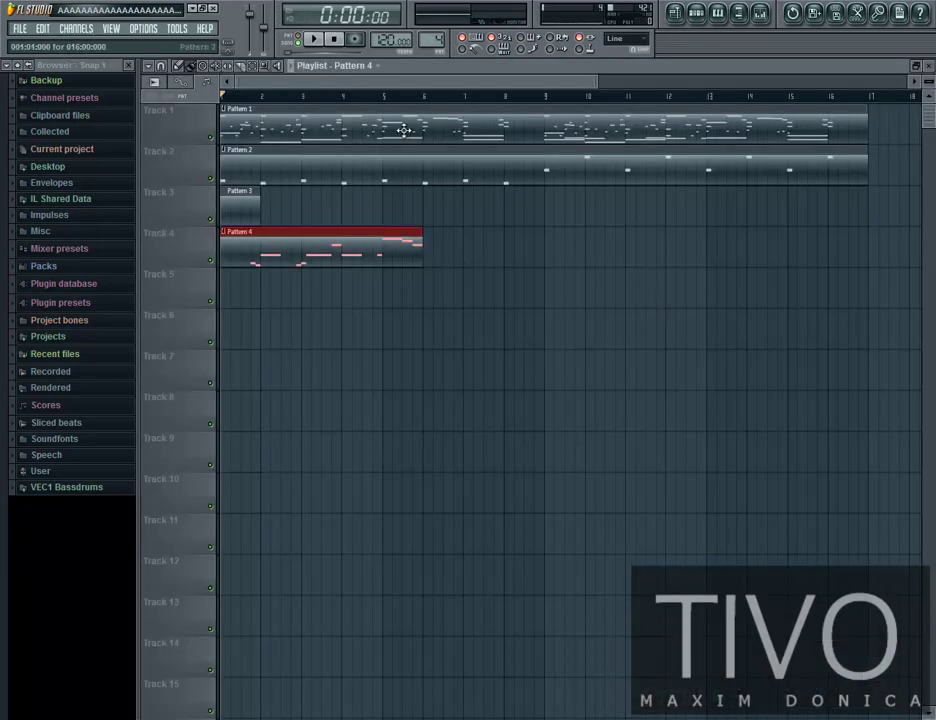
left_click(313, 38)
double_click(274, 253)
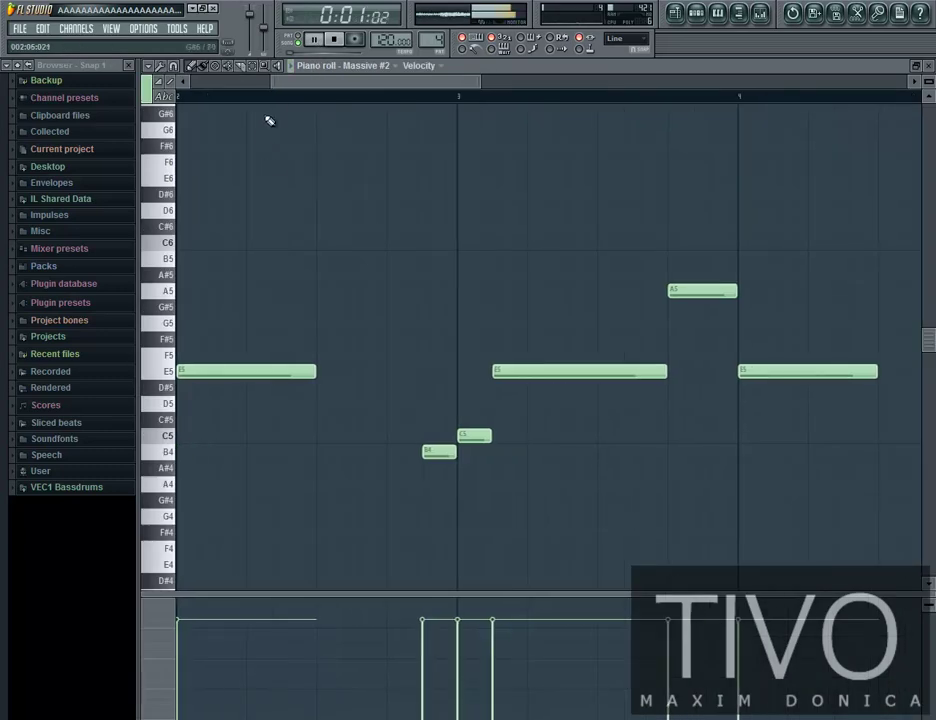
scroll(275, 101, "down", 2)
left_click_drag(270, 84, 472, 90)
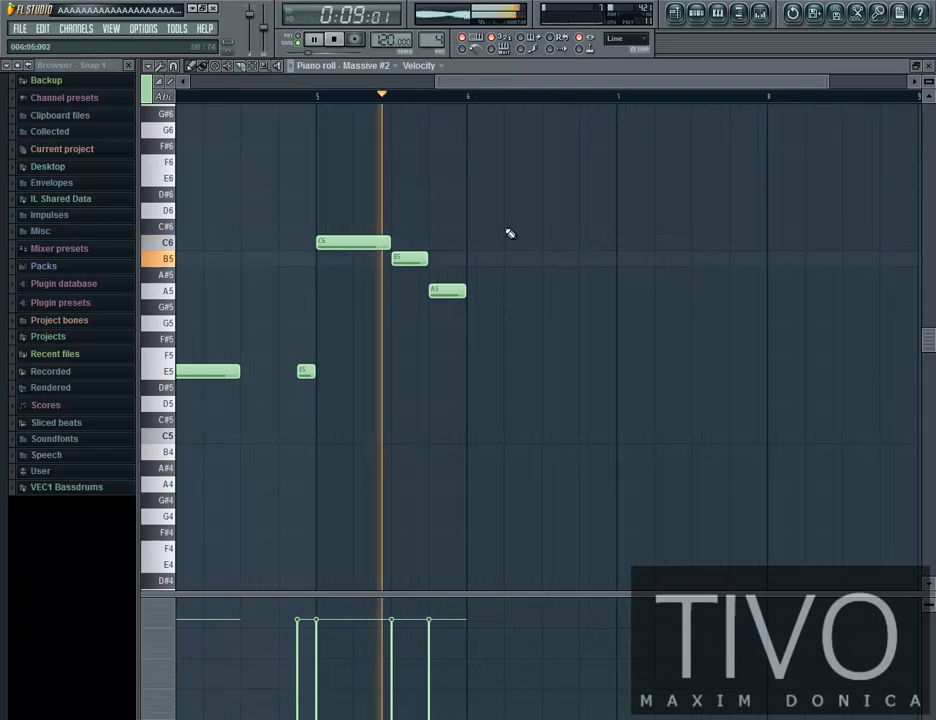
key("space")
Add an E5 note at the start of bar 6 and lengthen it to half a bar while auditioning
left_click_drag(472, 326, 472, 383)
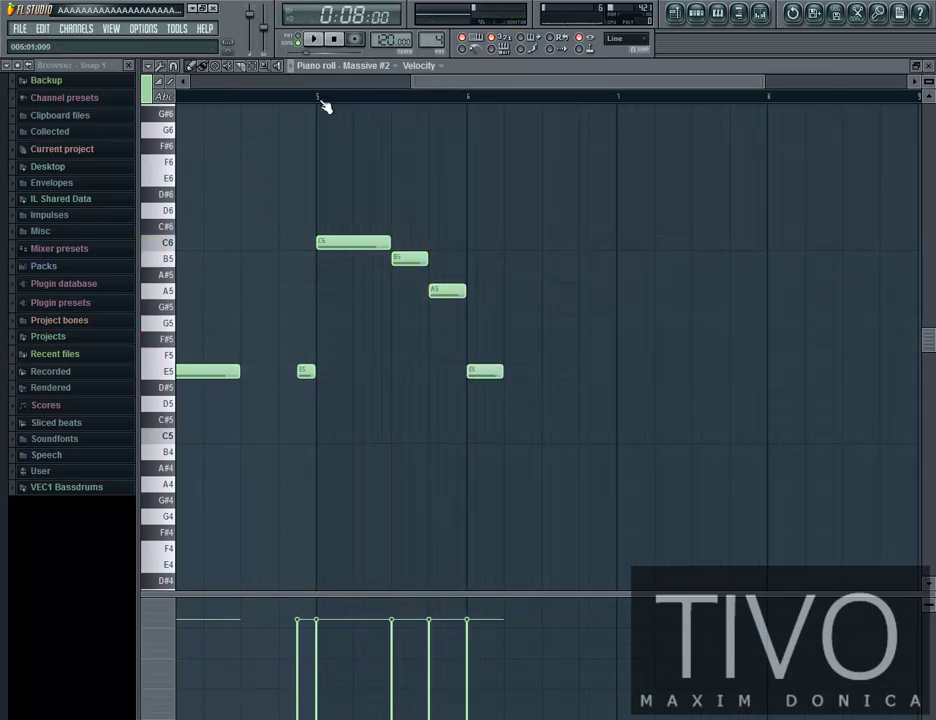
key("space")
left_click_drag(500, 372, 541, 380)
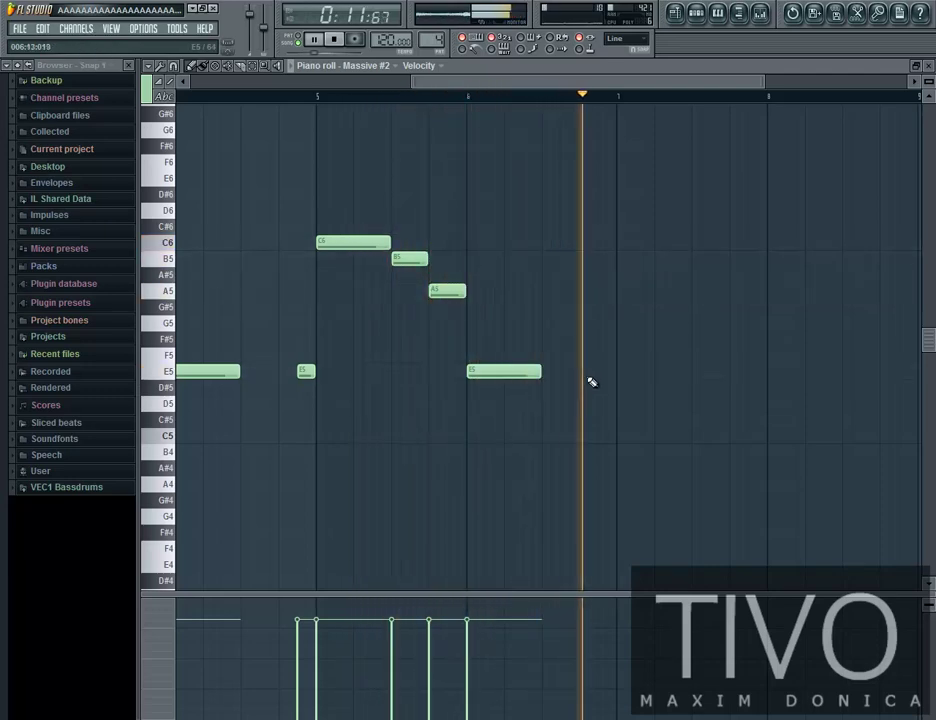
key("space")
Add a quarter-bar A5 note just before bar 7 and a quarter-bar E5 note at the start of bar 7
mouse_move(588, 370)
left_mouse_down()
mouse_move(578, 363)
mouse_move(574, 290)
mouse_move(582, 242)
mouse_move(585, 305)
left_mouse_up()
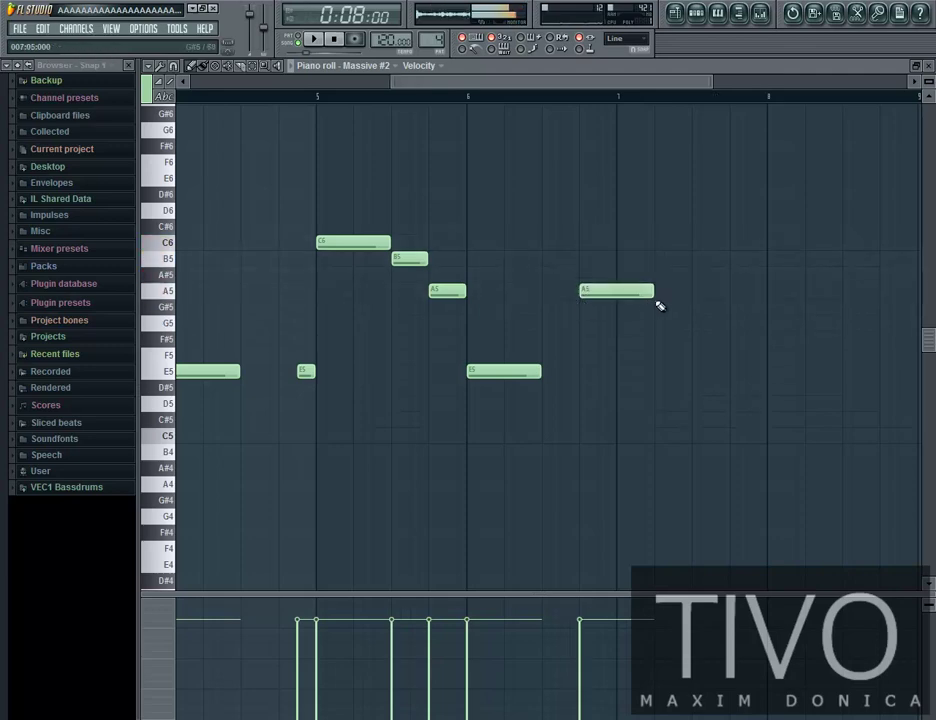
left_click_drag(648, 292, 614, 291)
left_click(620, 371)
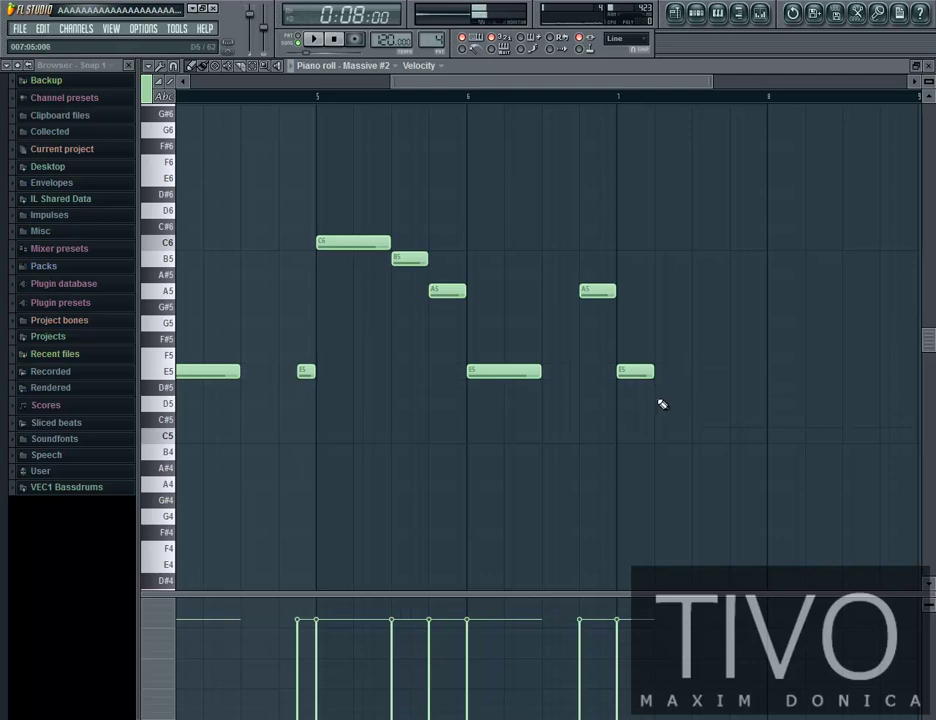
Continue bar 7 with a quarter-bar C5 note followed by a half-bar E5 note ending at bar 8
left_click_drag(661, 404, 658, 435)
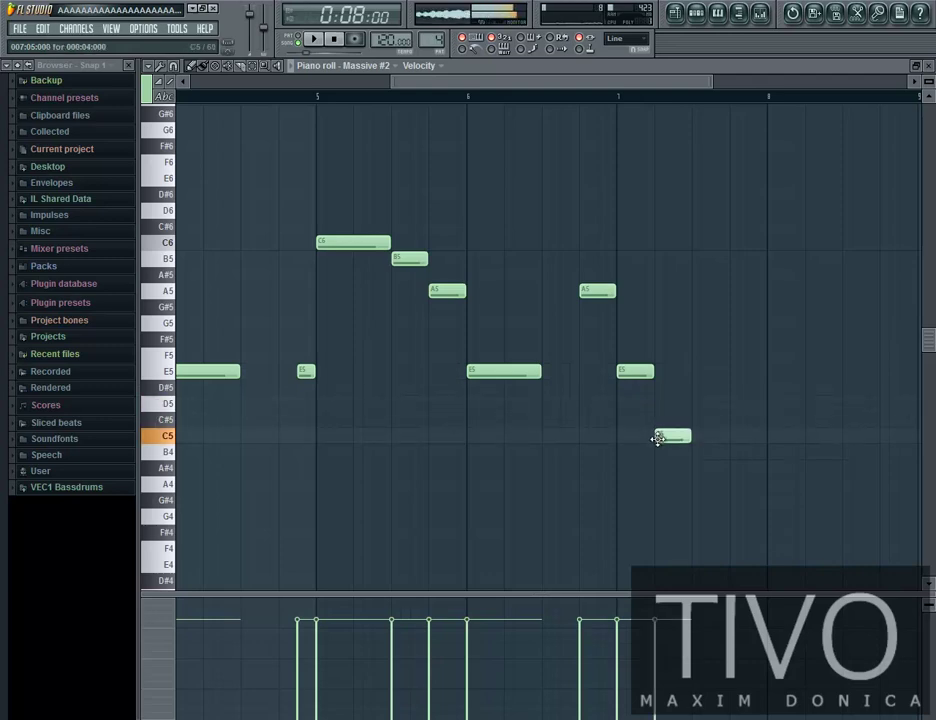
left_click(697, 374)
left_click(731, 373)
right_click(745, 378)
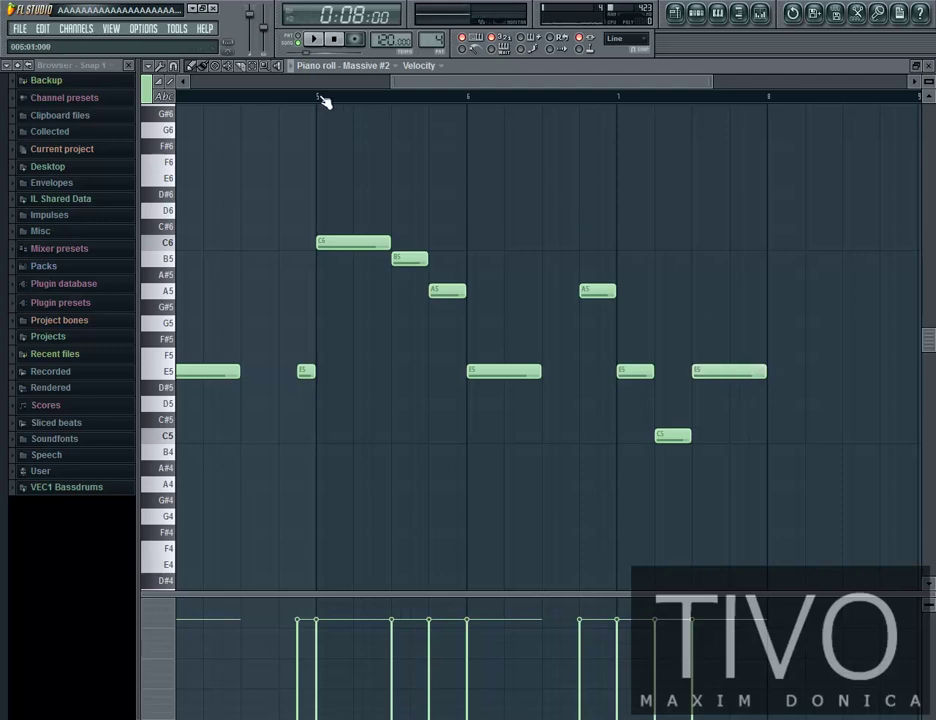
Play back the extended melody from bar 5 to the end of bar 7
key("space")
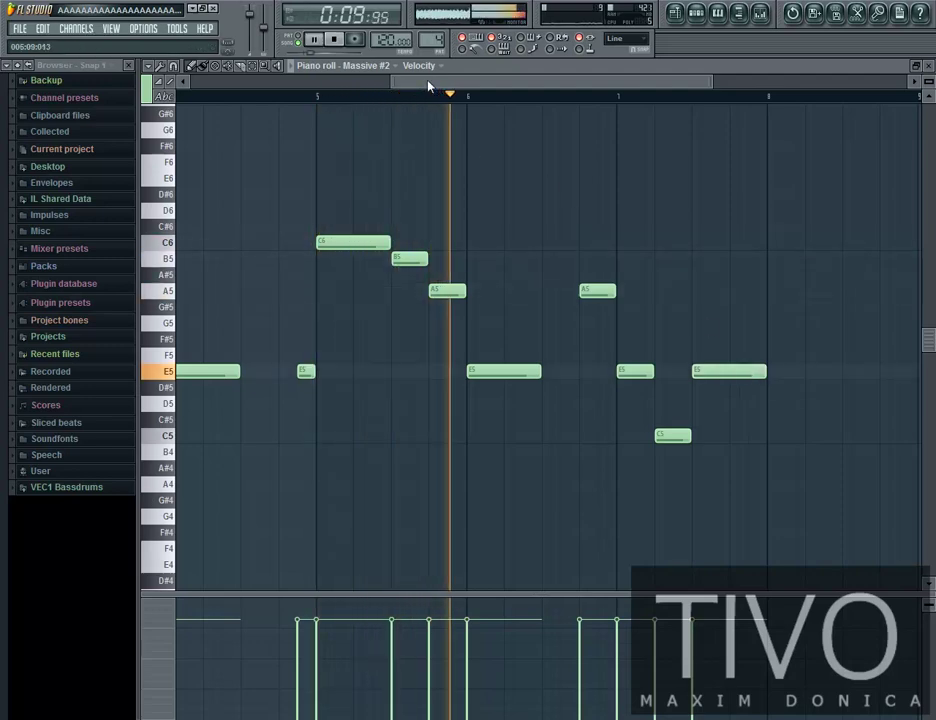
left_click_drag(433, 88, 518, 103)
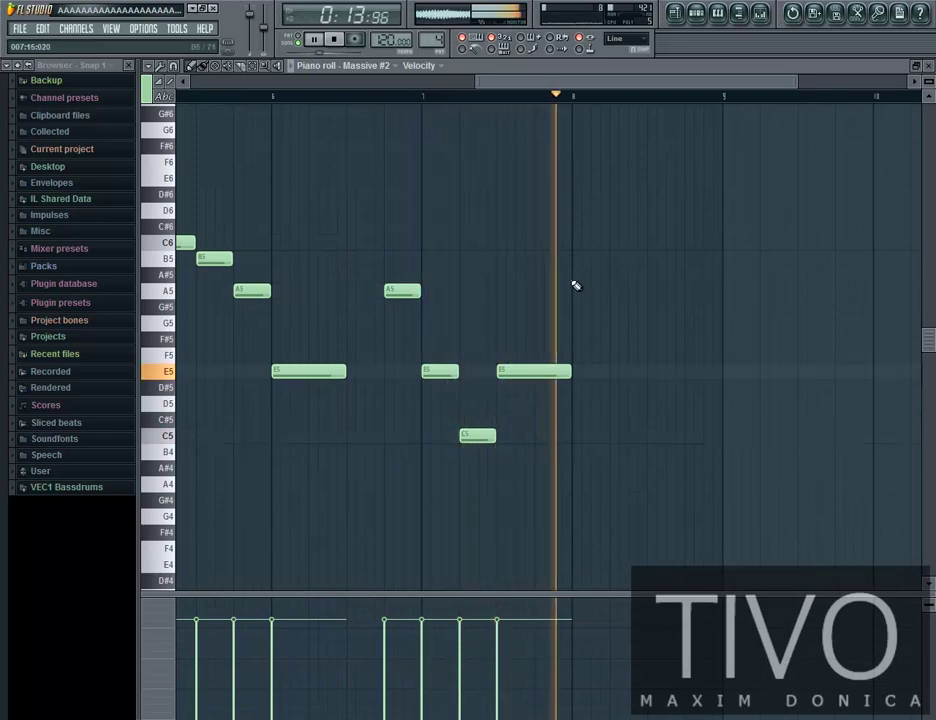
key("space")
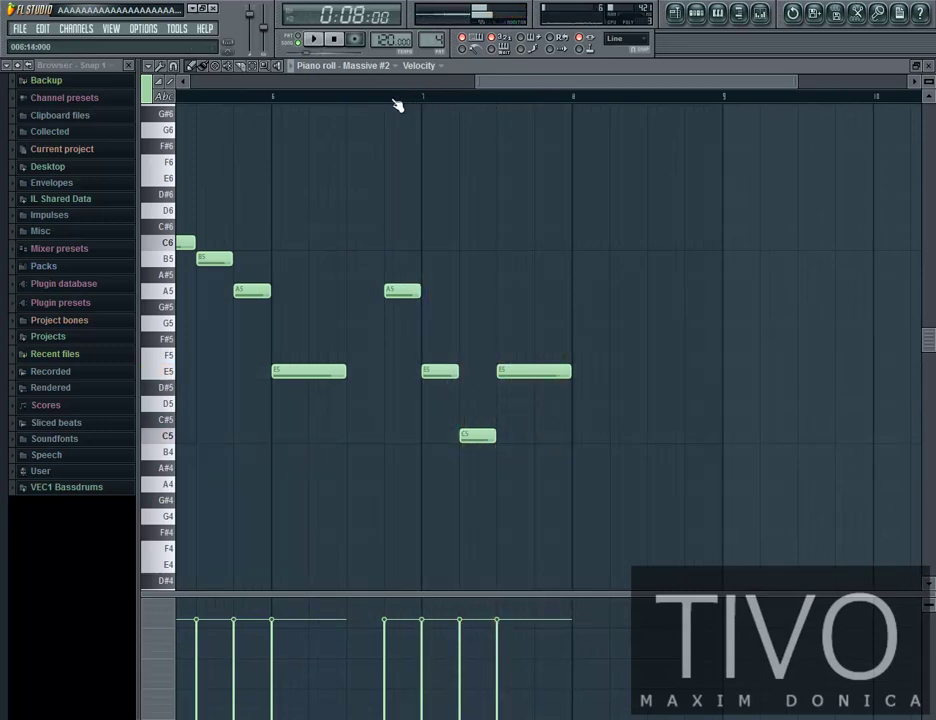
Shorten the E5 and C5 notes opening bar 7 to an eighth of a bar and move C5 and the half-bar E5 earlier to follow directly
key("space")
key("space")
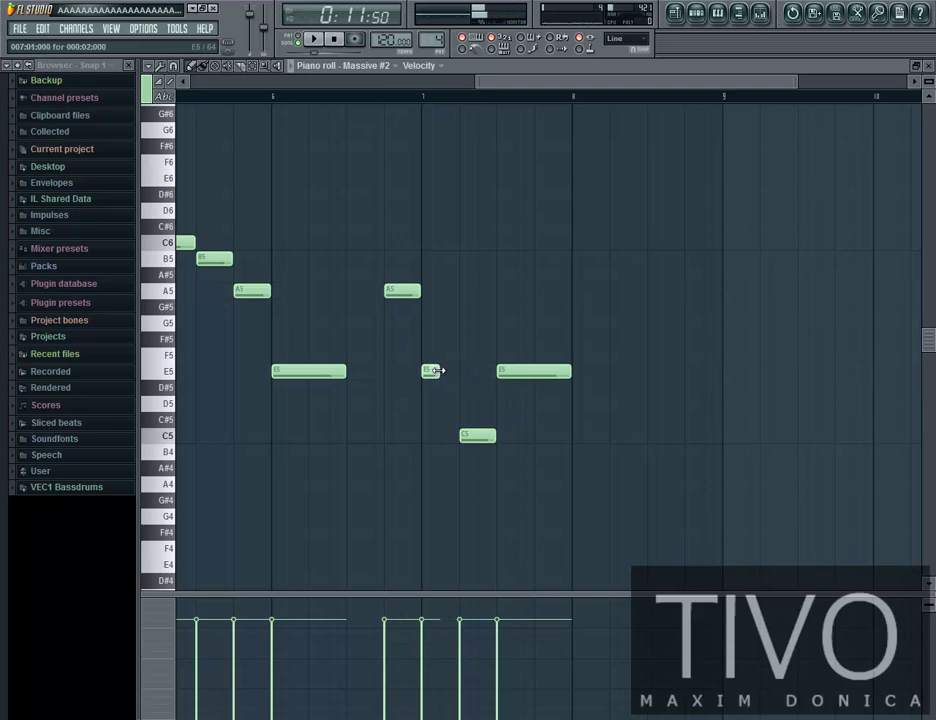
left_click_drag(488, 436, 451, 436)
left_click_drag(508, 372, 472, 372)
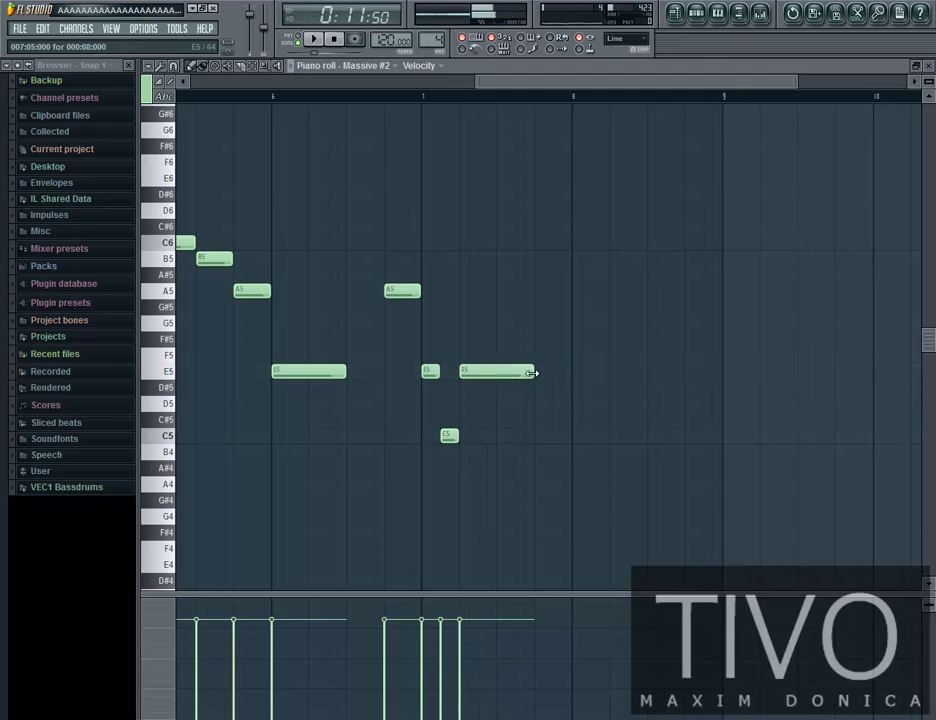
Play back the revised bar 7 phrase and bring the empty bars after it into view
key("space")
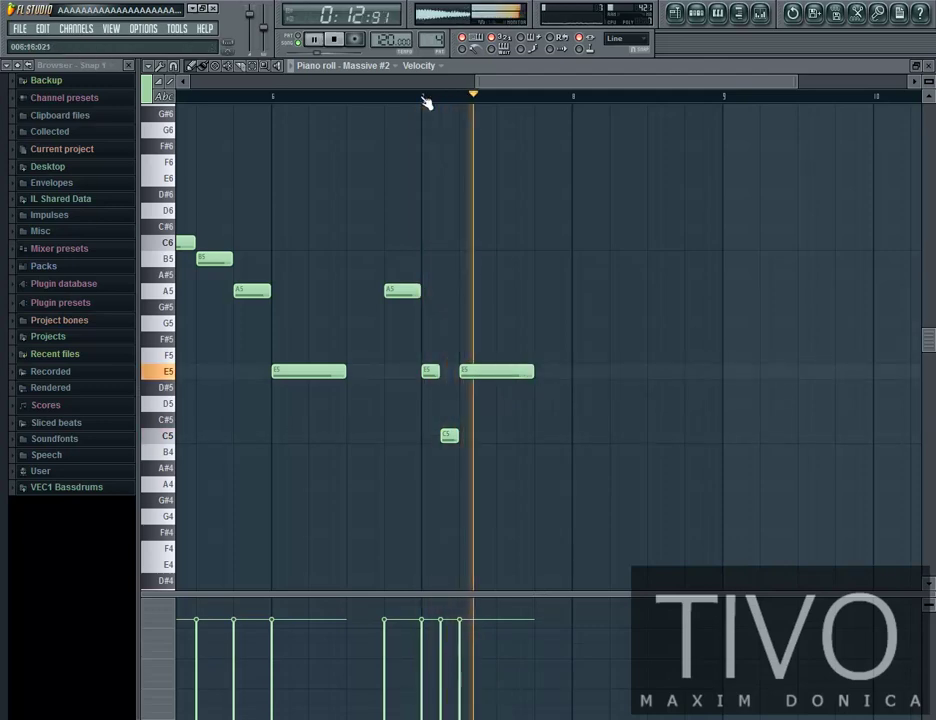
left_click_drag(512, 84, 581, 86)
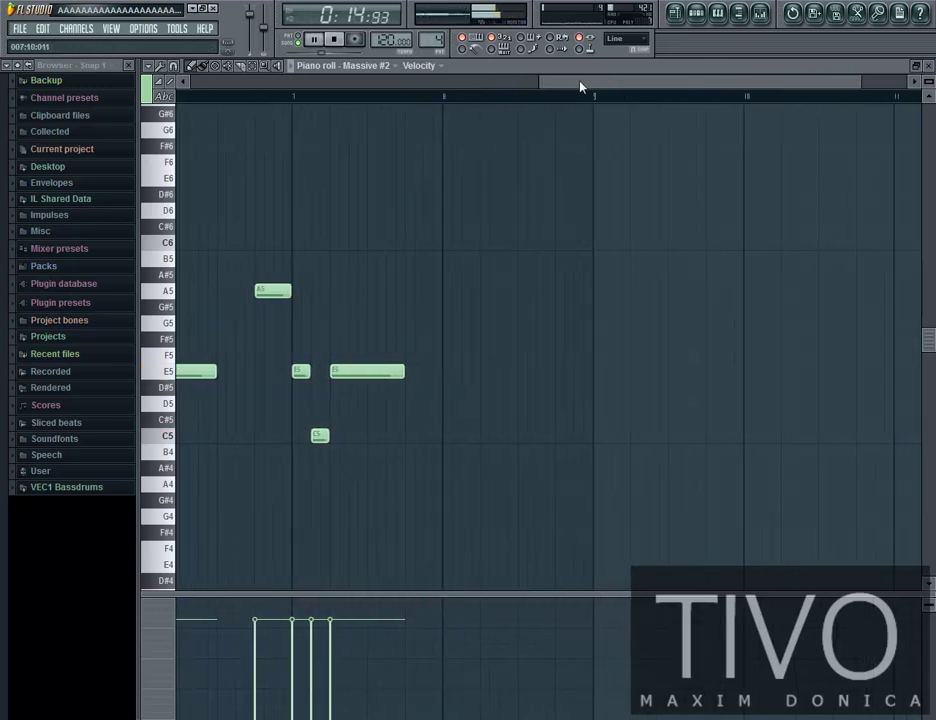
key("space")
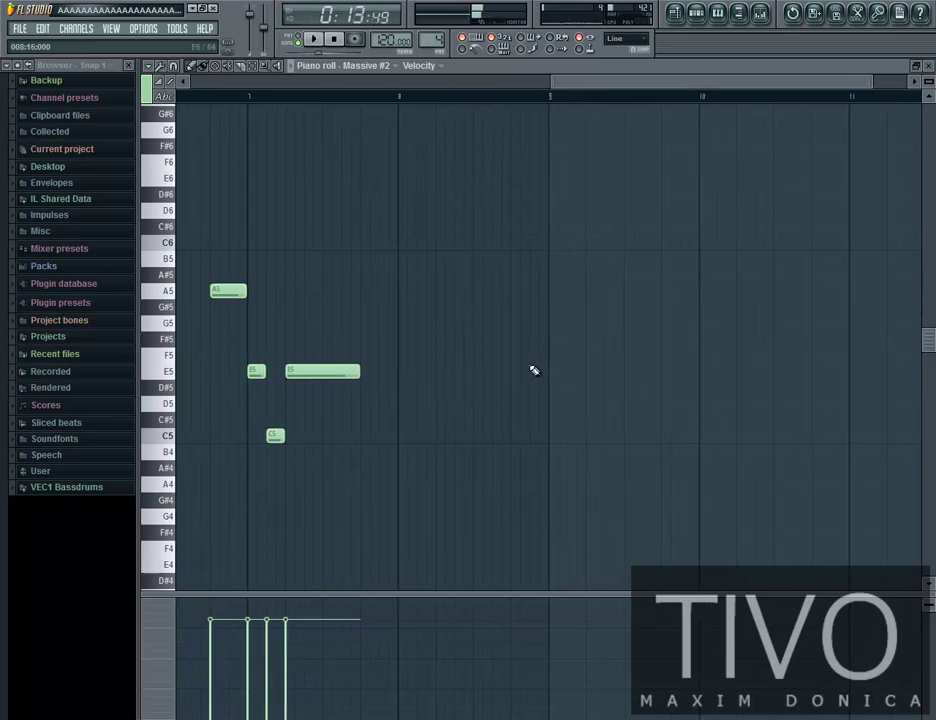
Add an eighth-bar E5 leading into bar 9, followed by half-bar E6 and half-bar B5 notes filling bar 9
mouse_move(533, 371)
left_mouse_down()
mouse_move(512, 372)
mouse_move(560, 371)
left_mouse_up()
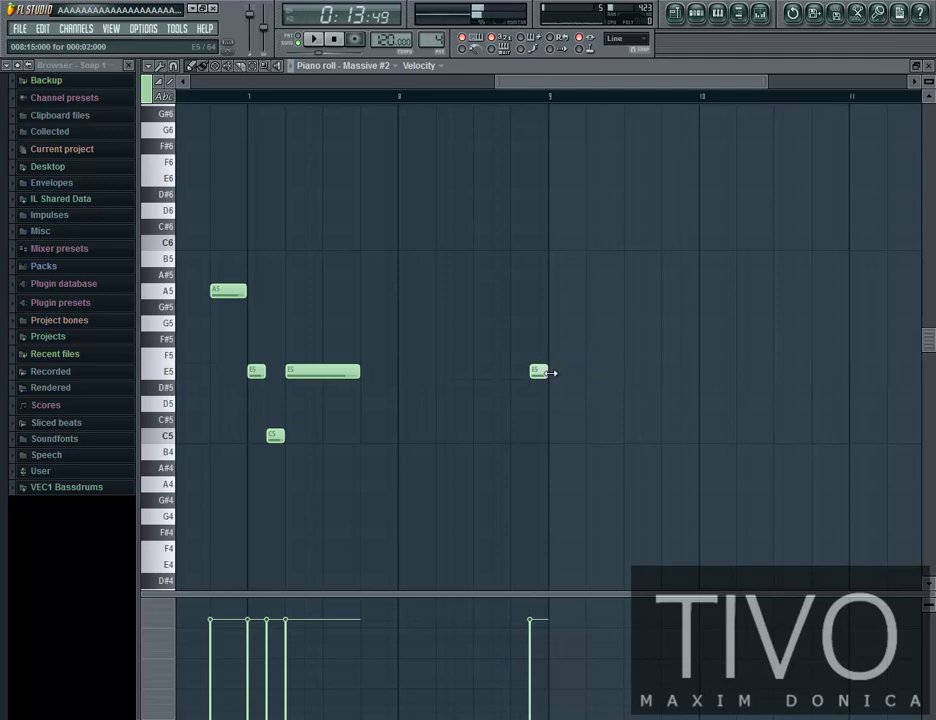
left_click_drag(556, 270, 545, 179)
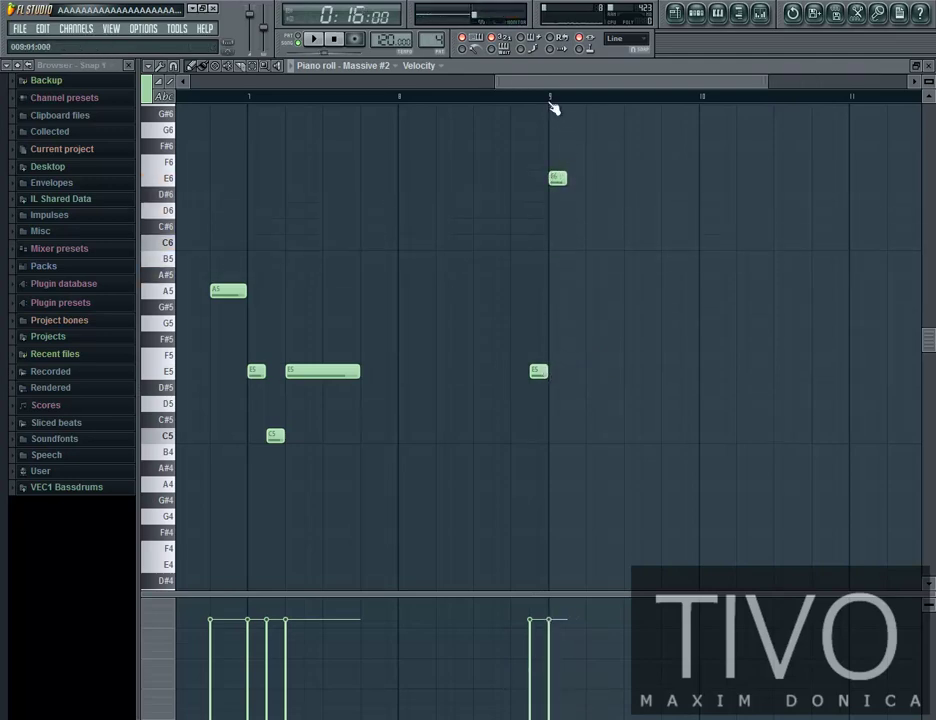
left_click(625, 206)
left_click_drag(622, 186, 628, 250)
Play back the bar 9 phrase starting from bar 8
left_click(404, 98)
key("space")
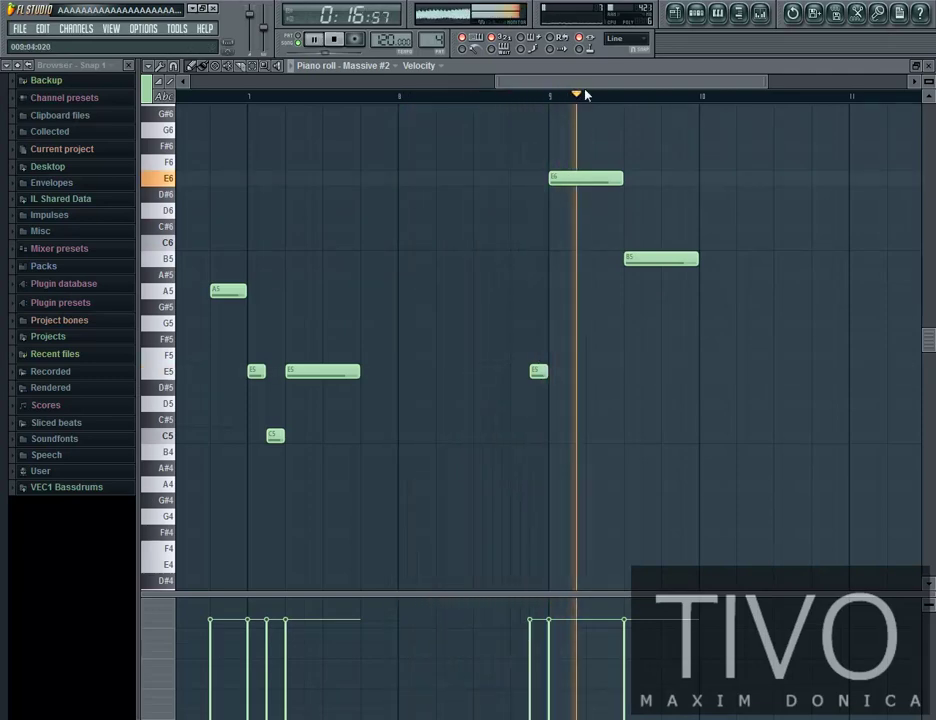
left_click_drag(587, 84, 630, 86)
key("space")
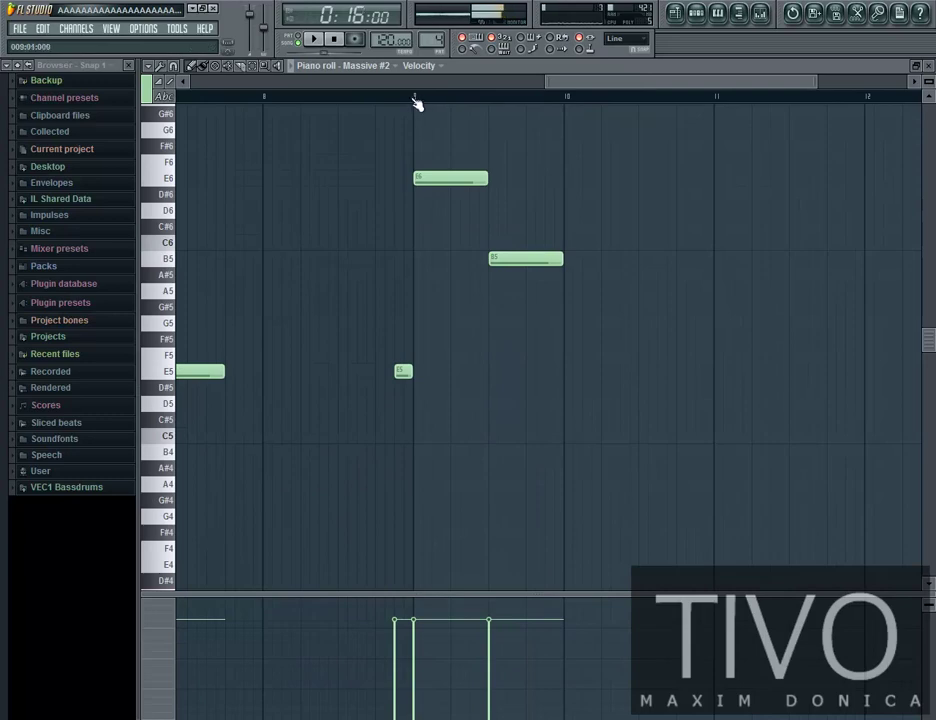
Replace the E6 and B5 notes in bar 9 with one full-bar A5 and play it back
right_click(515, 259)
left_click_drag(447, 200, 451, 267)
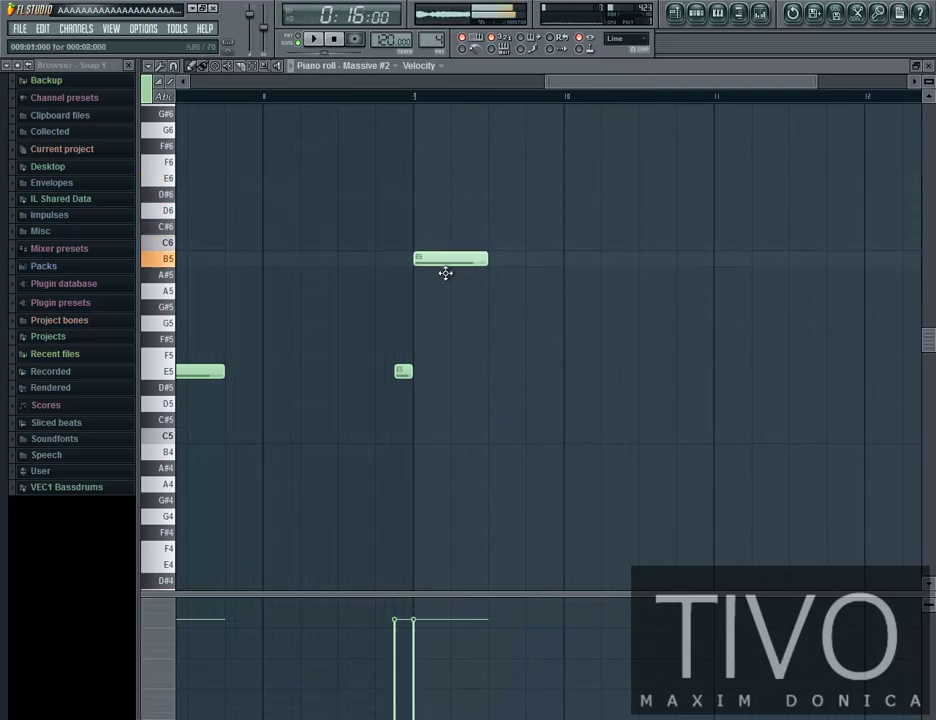
right_click(443, 265)
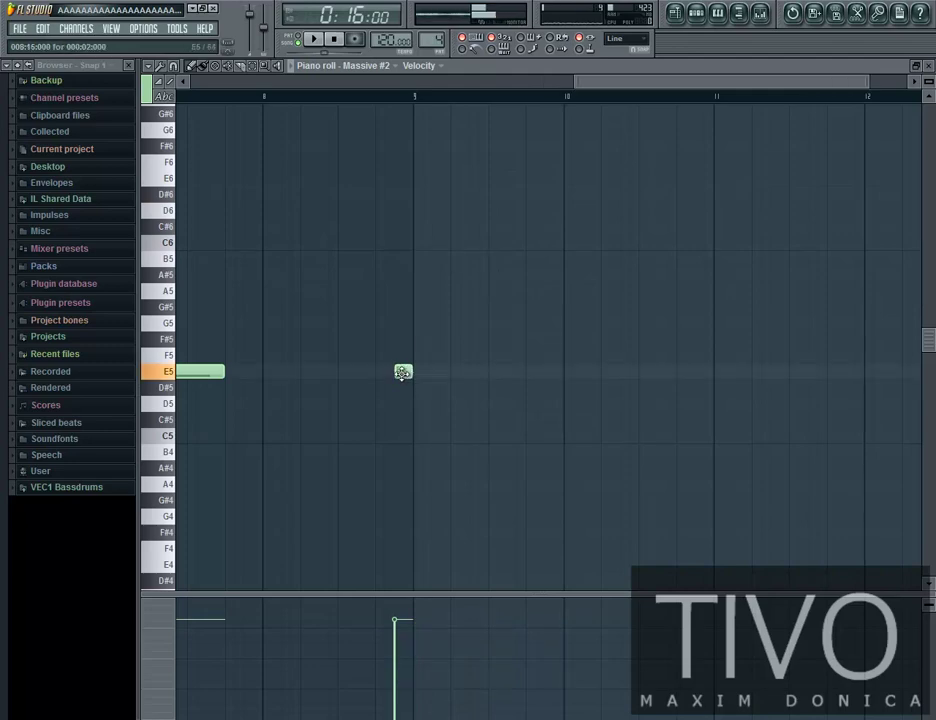
left_click_drag(418, 360, 413, 282)
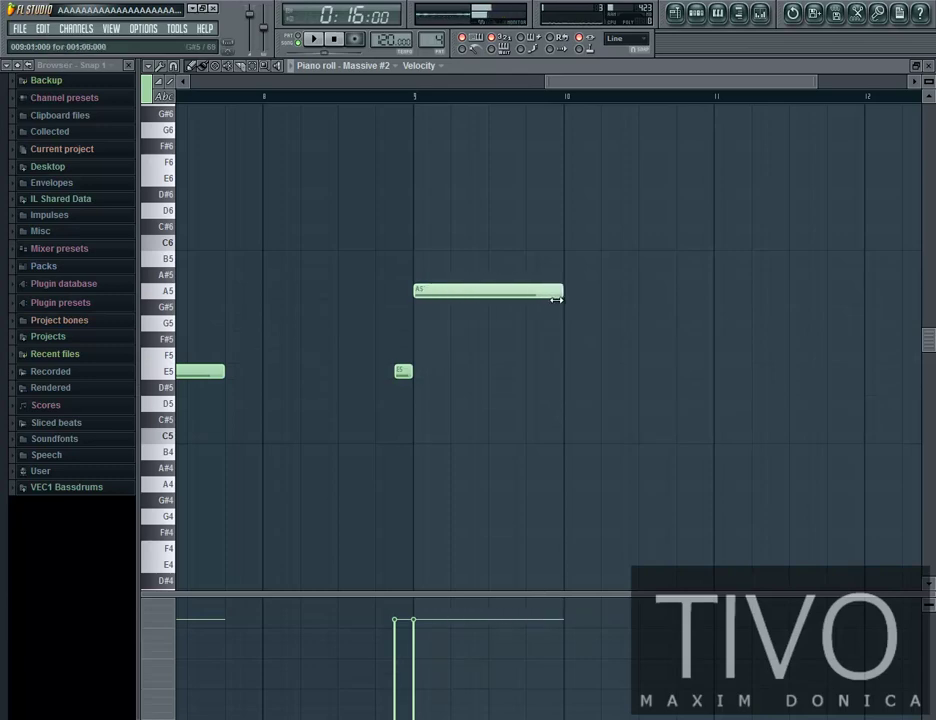
key("space")
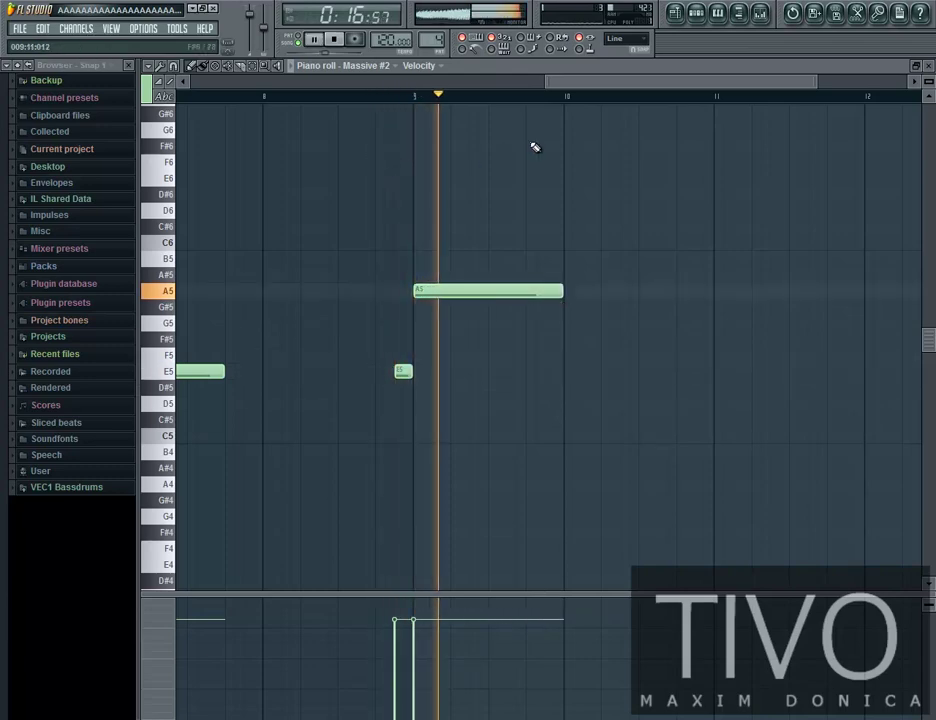
left_click(567, 309)
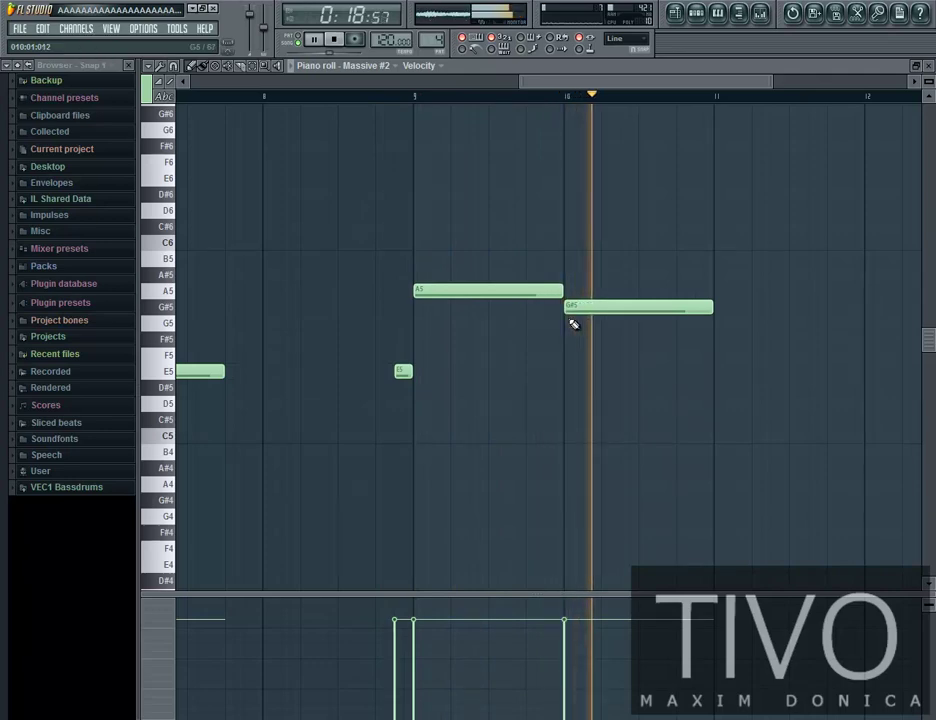
key("space")
left_click(577, 307)
right_click(577, 307)
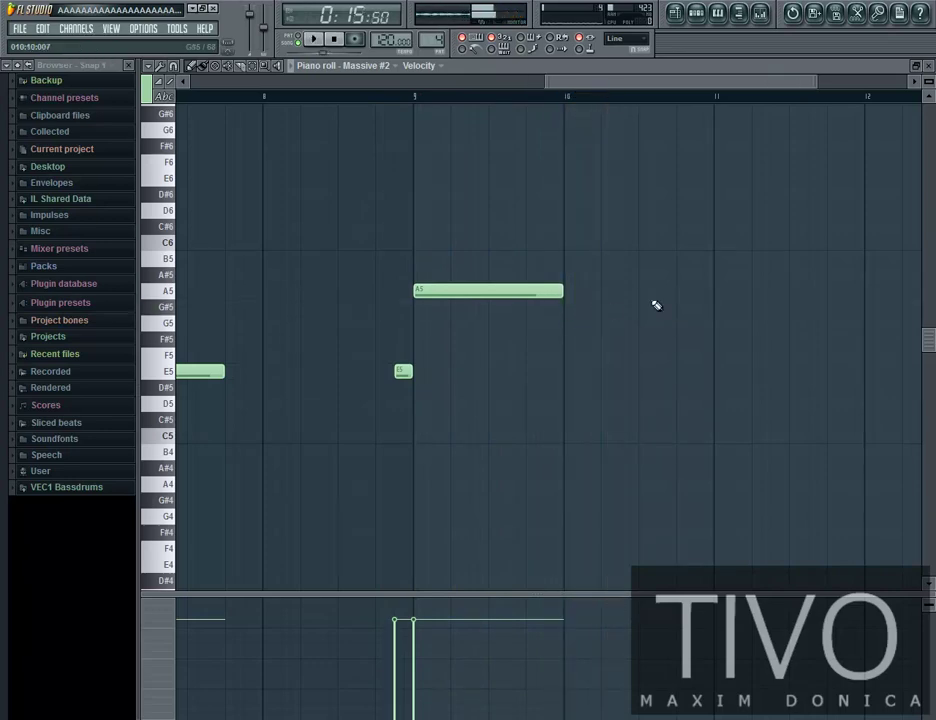
Add an eighth-bar E5 leading into bar 11 and a full-bar A5 starting at bar 11
left_click(697, 372)
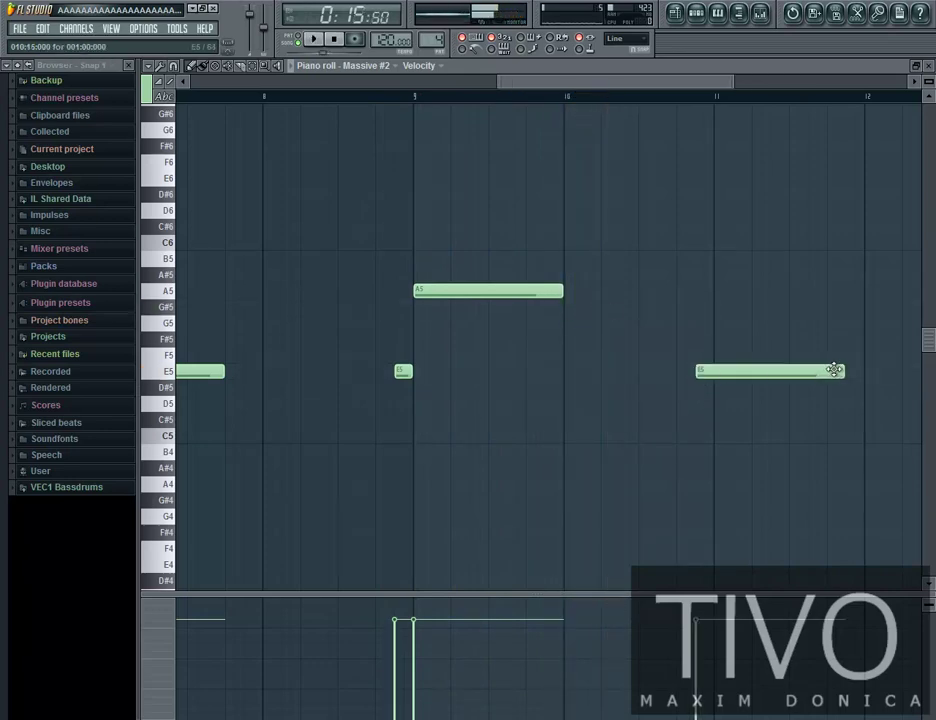
left_click_drag(832, 372, 707, 378)
left_click(715, 289)
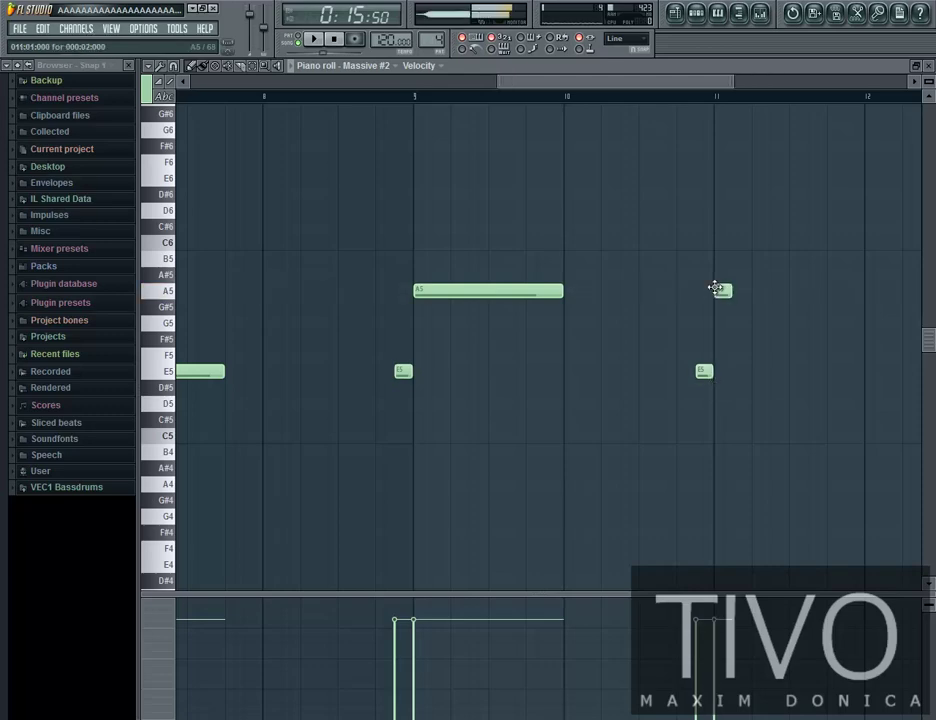
left_click_drag(729, 290, 855, 296)
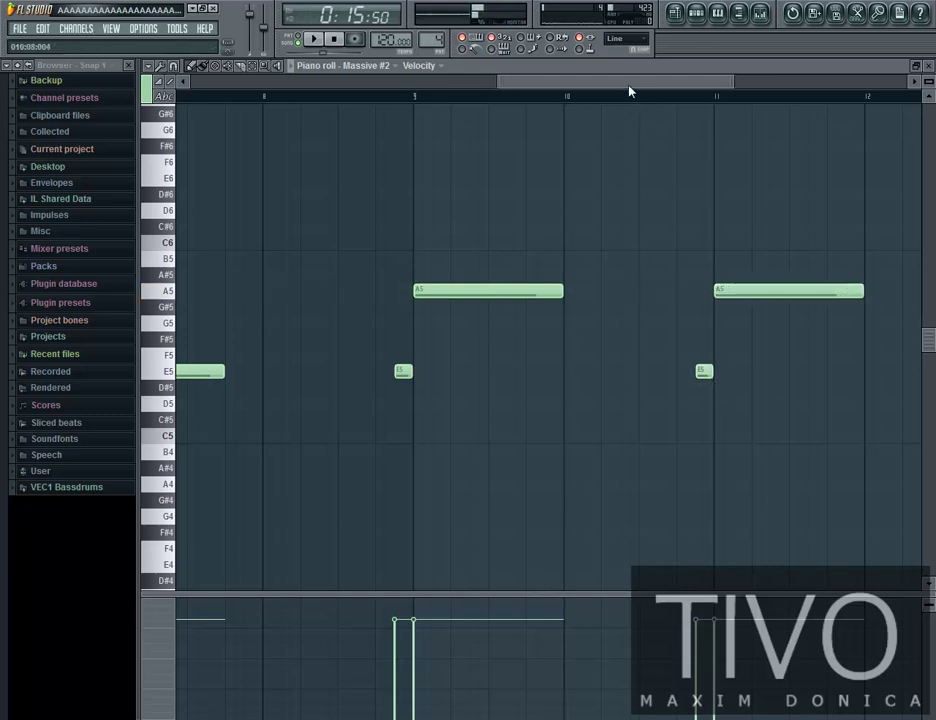
Play back the E5 and A5 phrase around the start of bar 11
left_click_drag(630, 84, 725, 84)
left_click(543, 295)
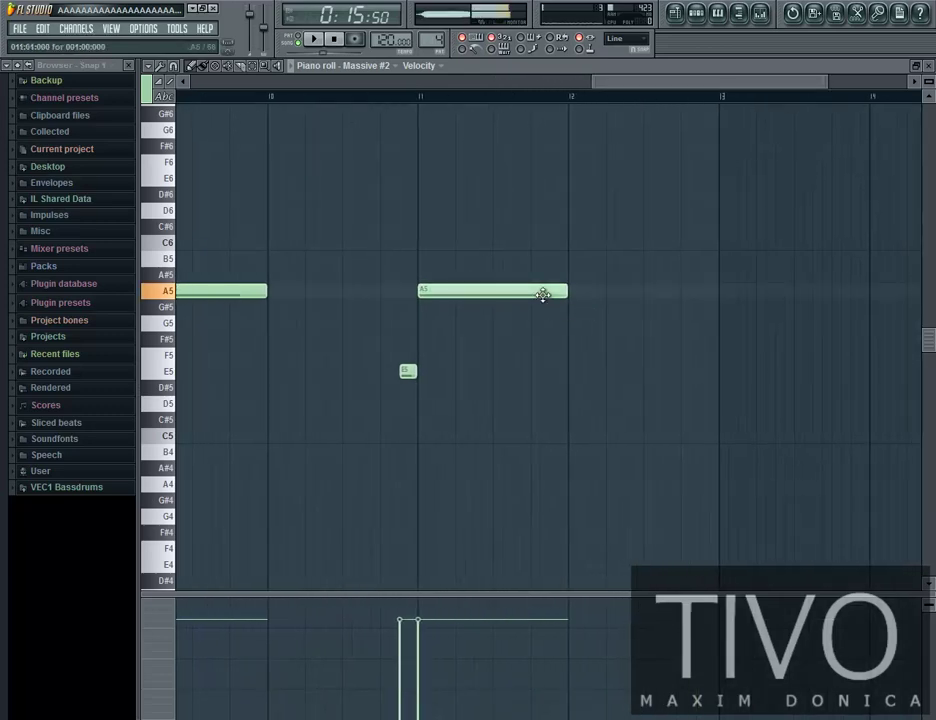
left_click(386, 97)
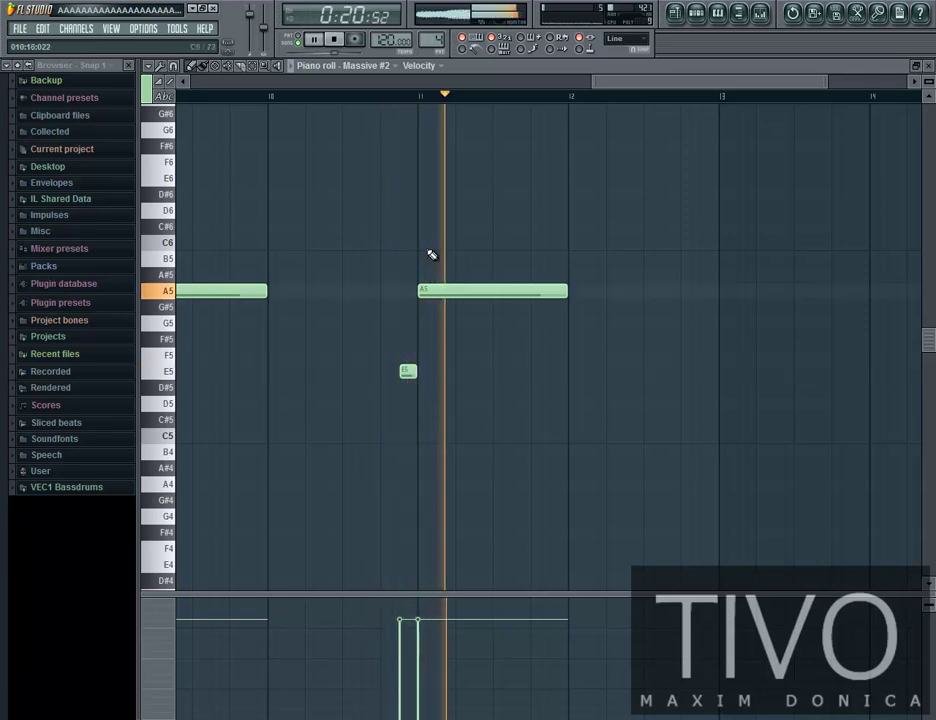
key("space")
Add a half-bar B5 at bar 12 and a half-bar C6 at bar 13, auditioning the melody between the two
left_click(572, 276)
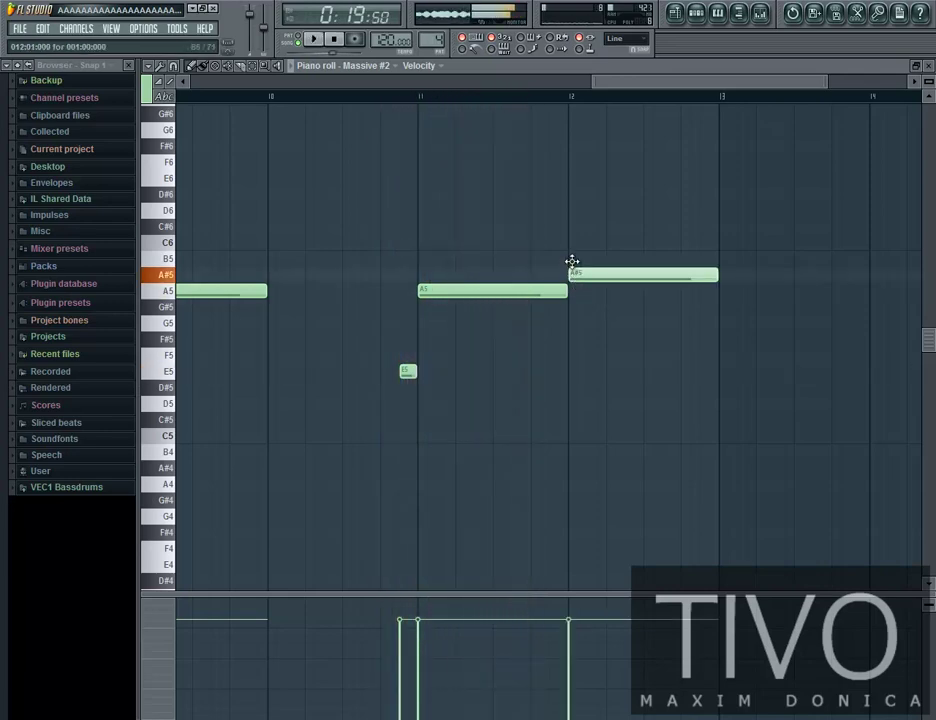
left_click_drag(572, 261, 570, 253)
left_click_drag(717, 257, 651, 258)
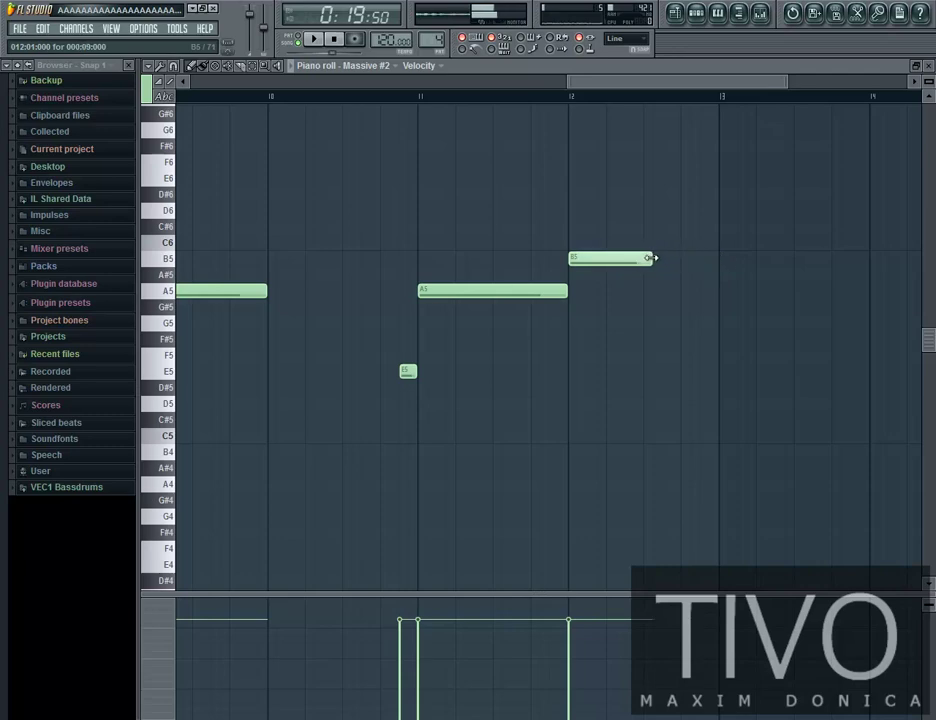
key("space")
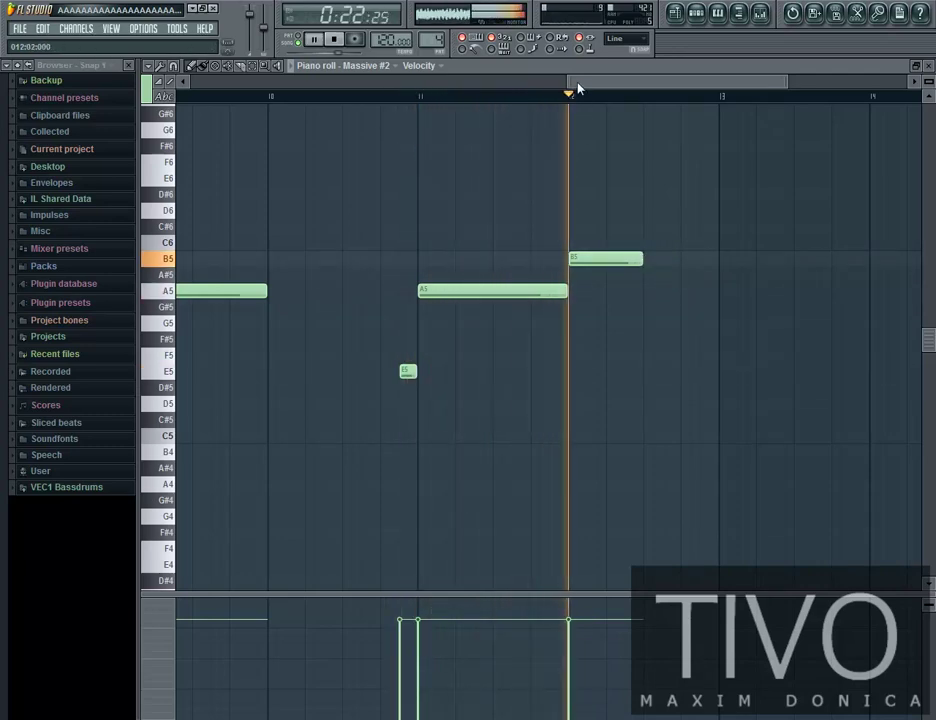
left_click(495, 242)
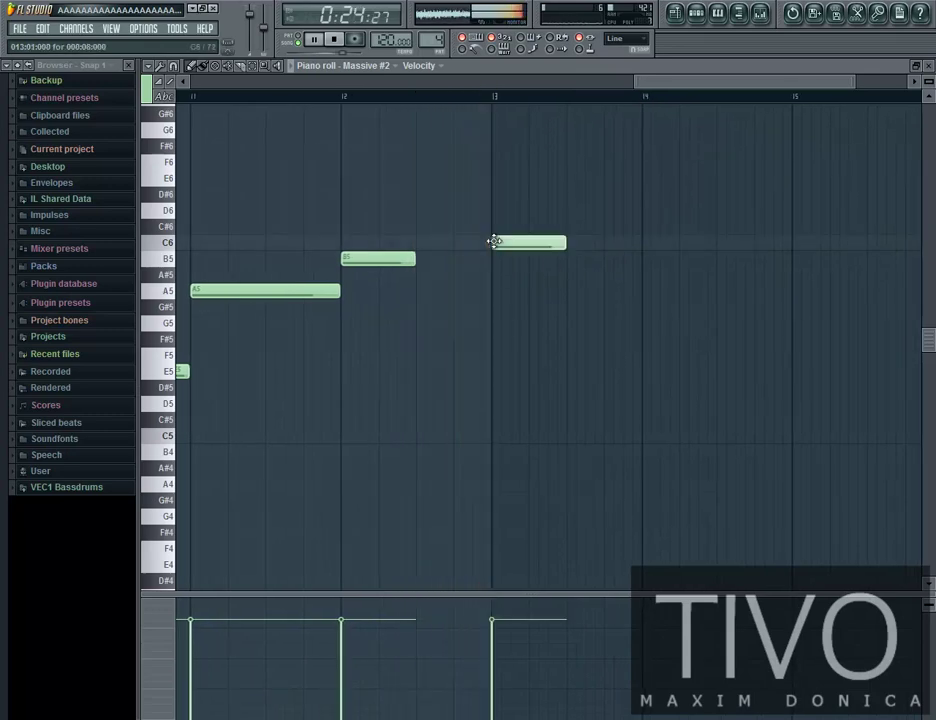
Play back the melody from the C6 note at bar 13
key("space")
key("space")
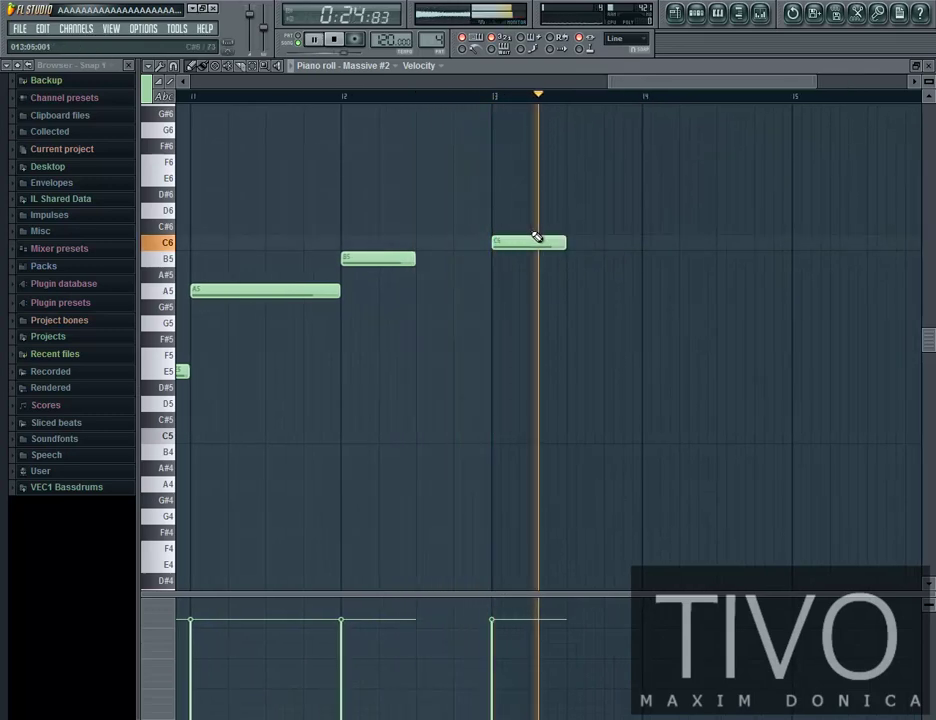
key("space")
left_click(621, 303)
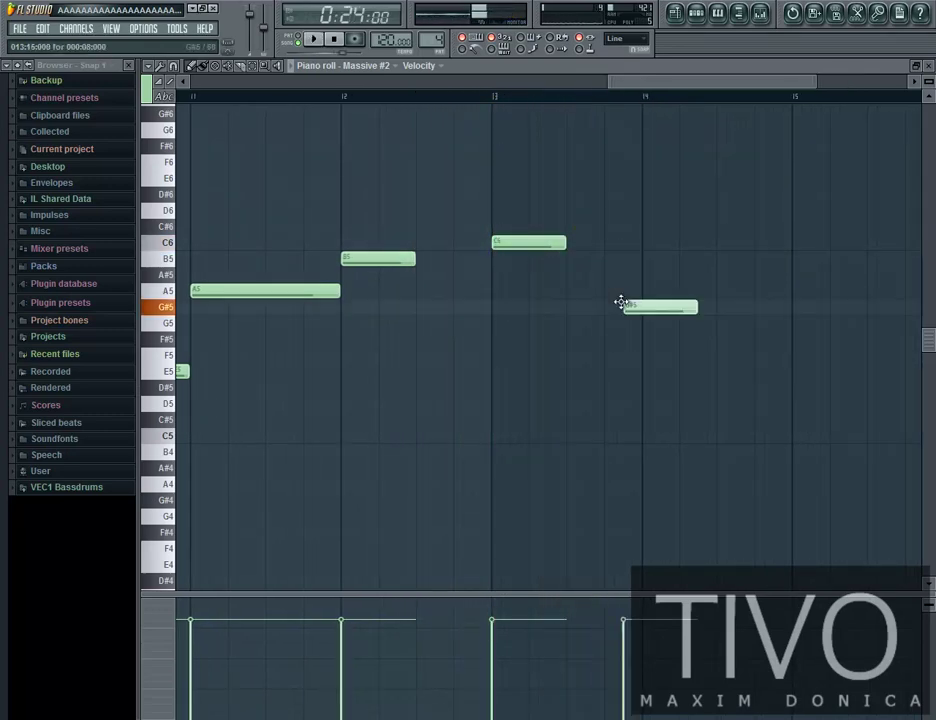
left_click_drag(621, 295, 618, 236)
right_click(648, 246)
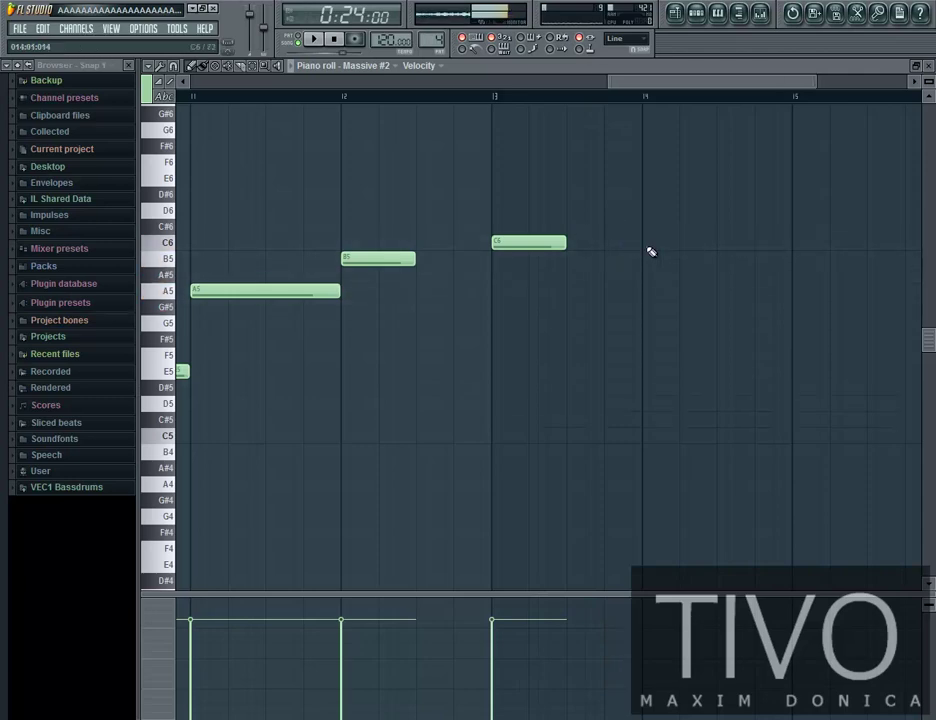
Add an eighth-bar B5 leading into bar 14 and a half-bar E6 at bar 14, and play back the phrase
left_click(630, 258)
left_click_drag(690, 257, 651, 179)
left_click(645, 228)
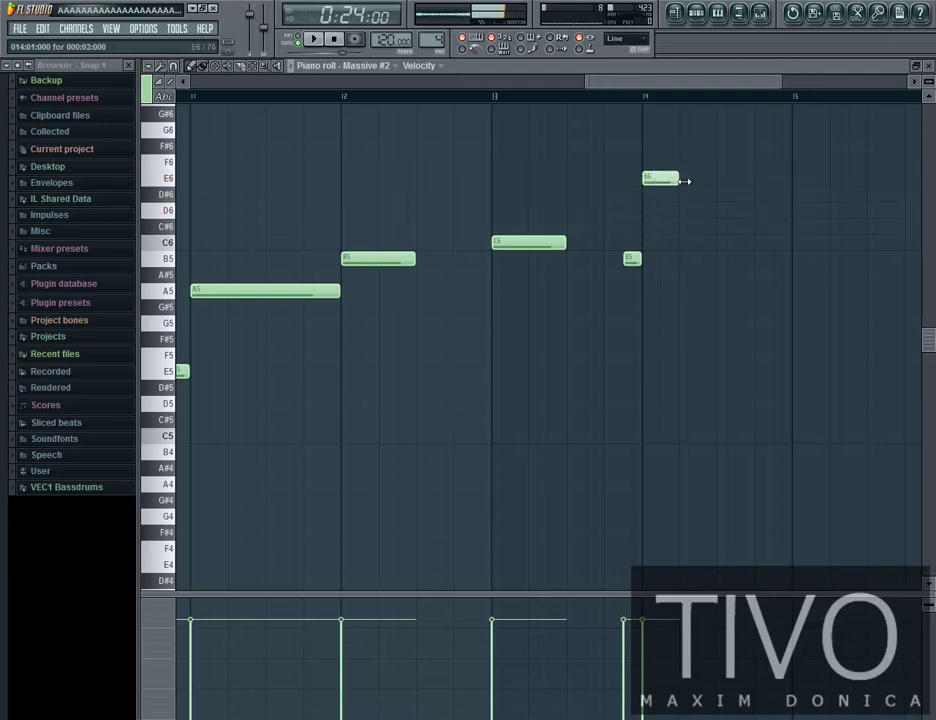
key("space")
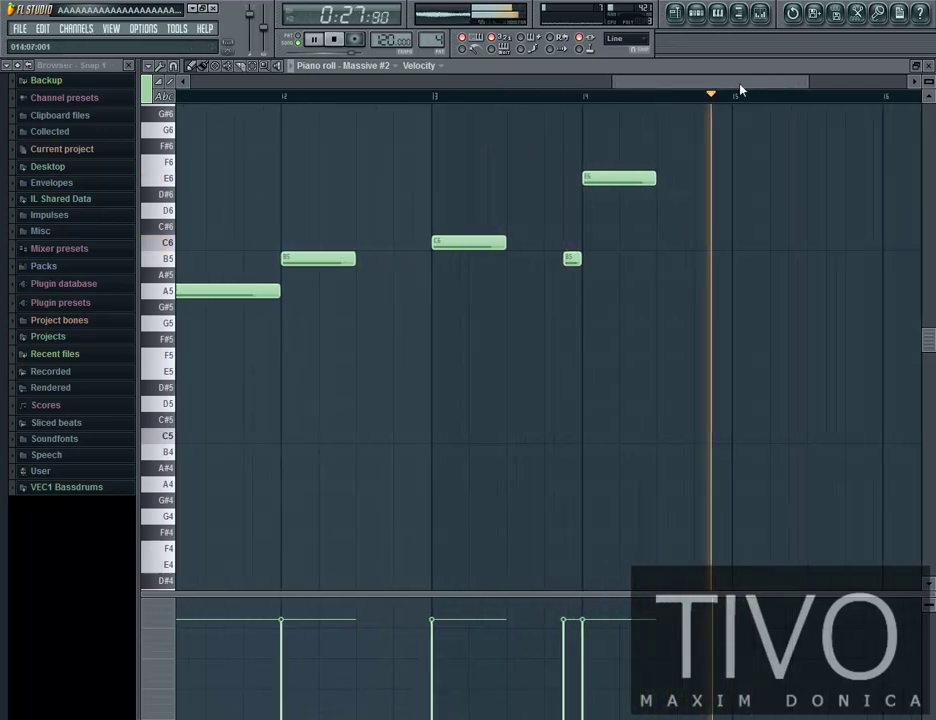
key("space")
Try a half-bar A5 at bar 15 with a half-bar B5 starting just before it
left_click(666, 305)
left_click_drag(665, 302, 662, 290)
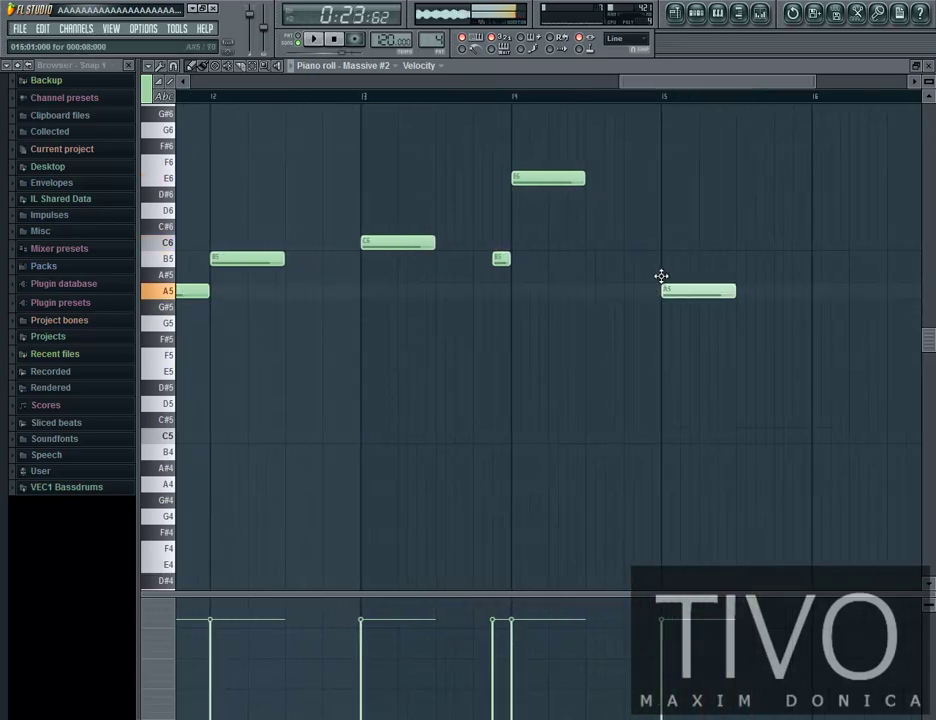
left_click(648, 259)
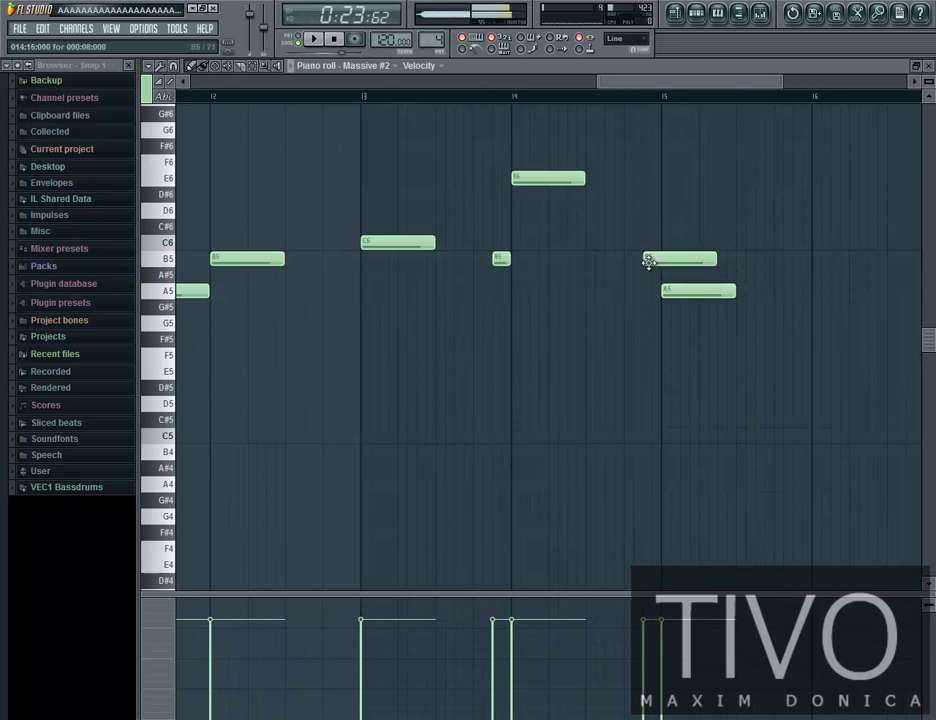
right_click(658, 264)
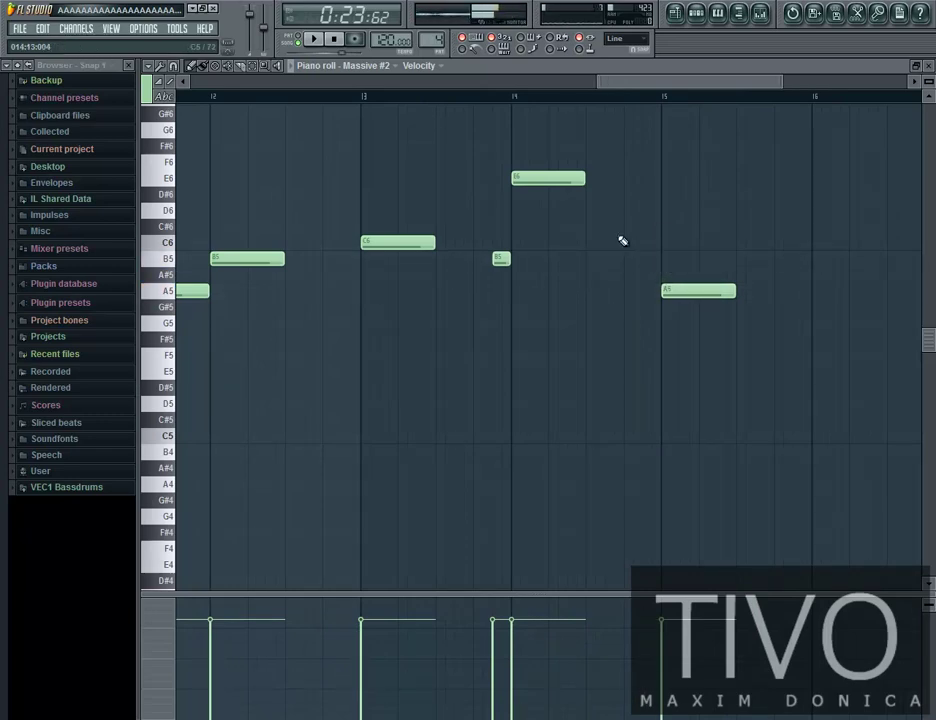
Replace the E6 at bar 14 with an eighth-bar C6 and play back the phrase through bar 15
right_click(542, 180)
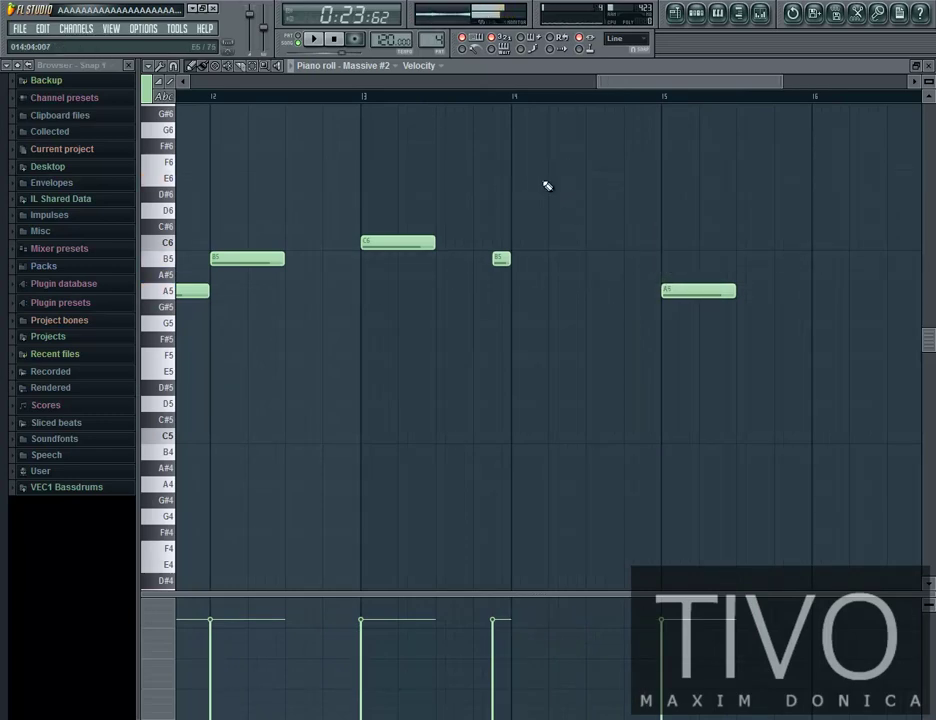
left_click(513, 244)
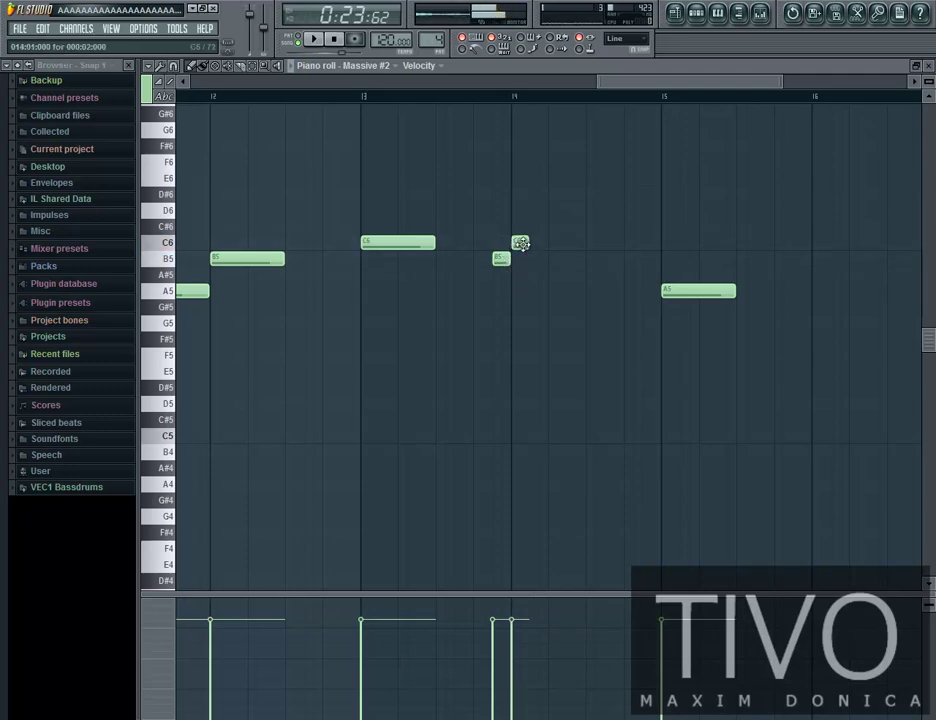
key("space")
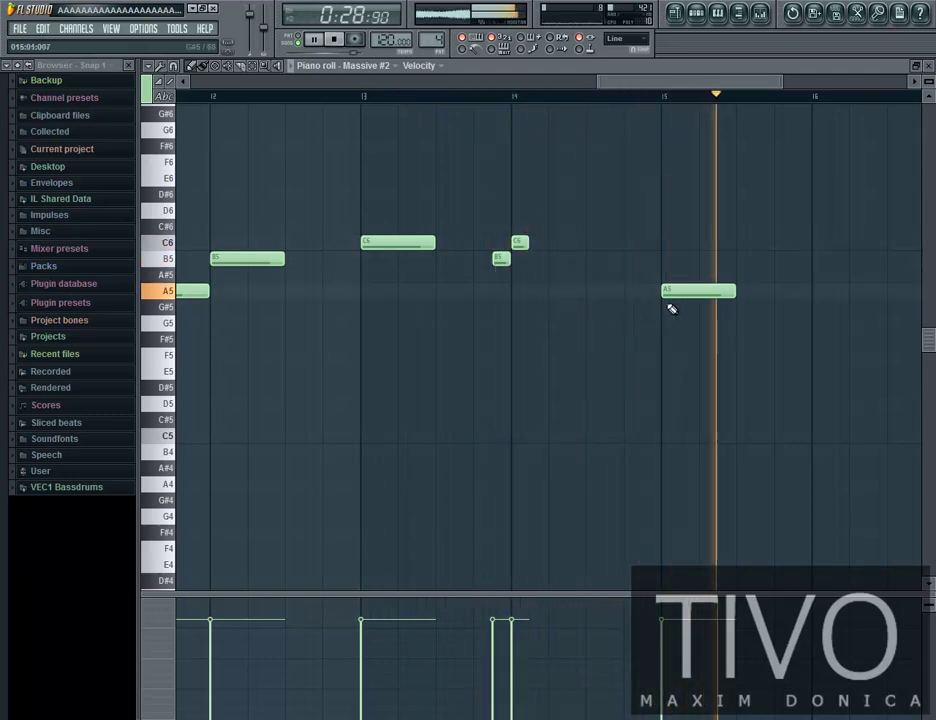
key("space")
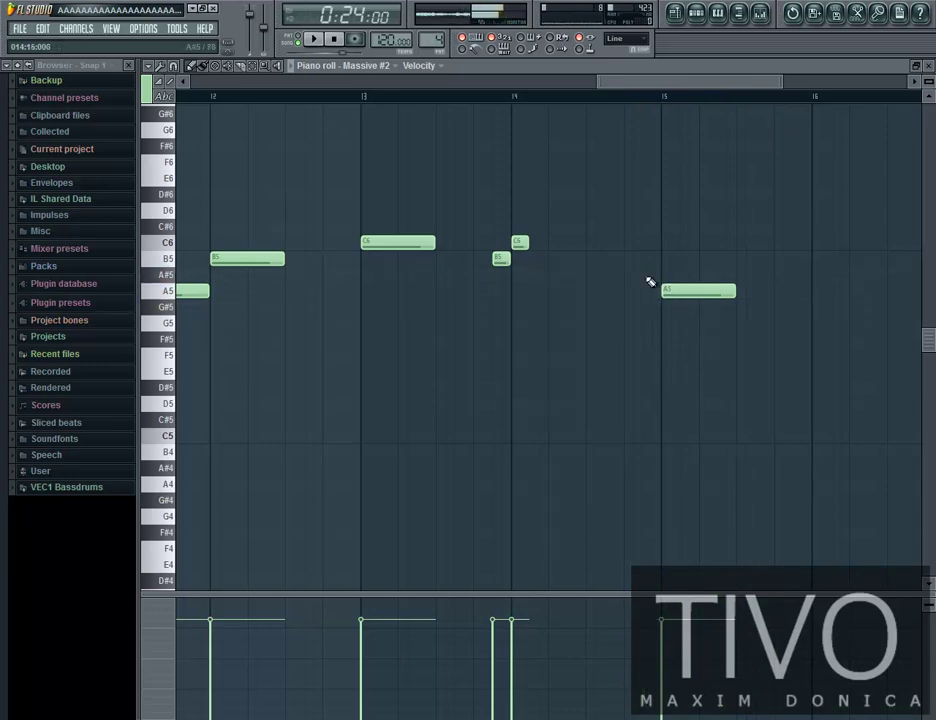
Replace the half-bar A5 at bar 15 with an eighth-bar A5 leading into the bar and a half-bar E5 at its start
right_click(677, 297)
left_click(669, 307)
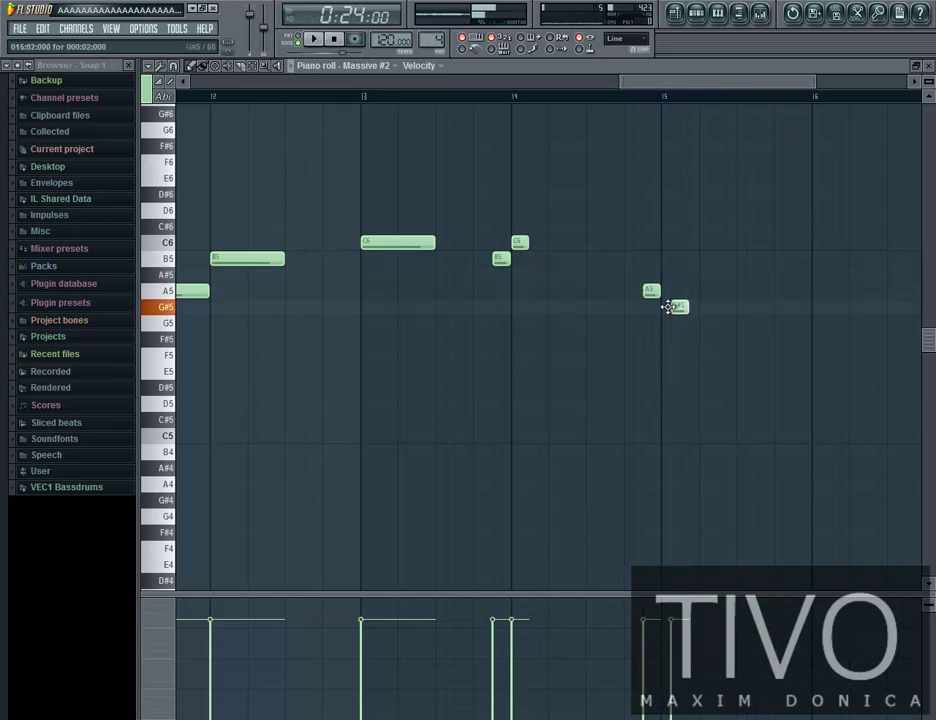
left_click_drag(669, 328, 664, 354)
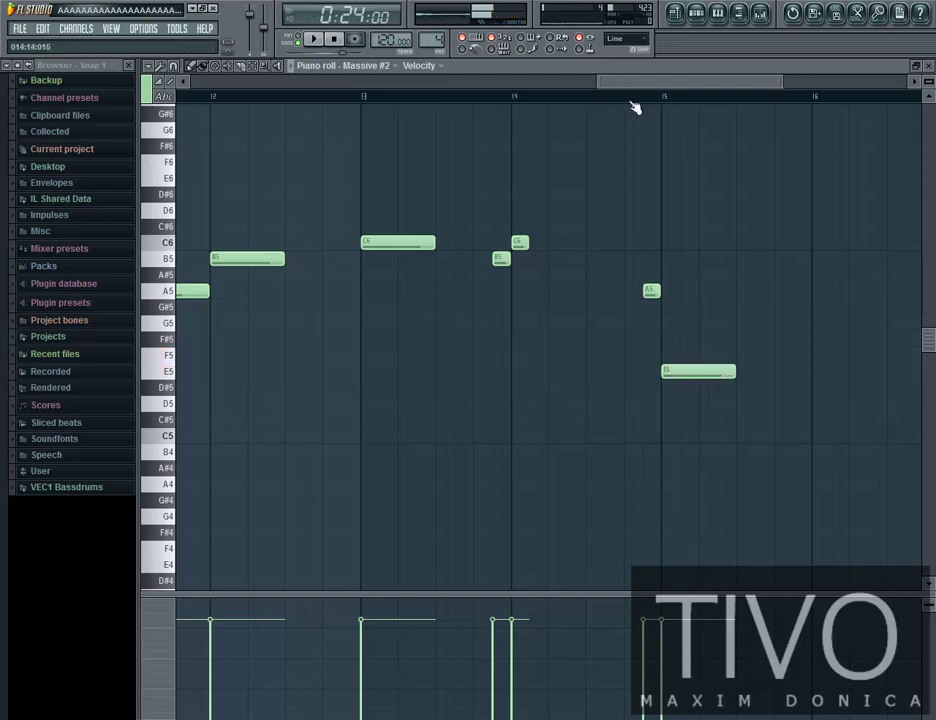
Play back the revised bar 15 ending and add a half-bar E5 at bar 16
key("space")
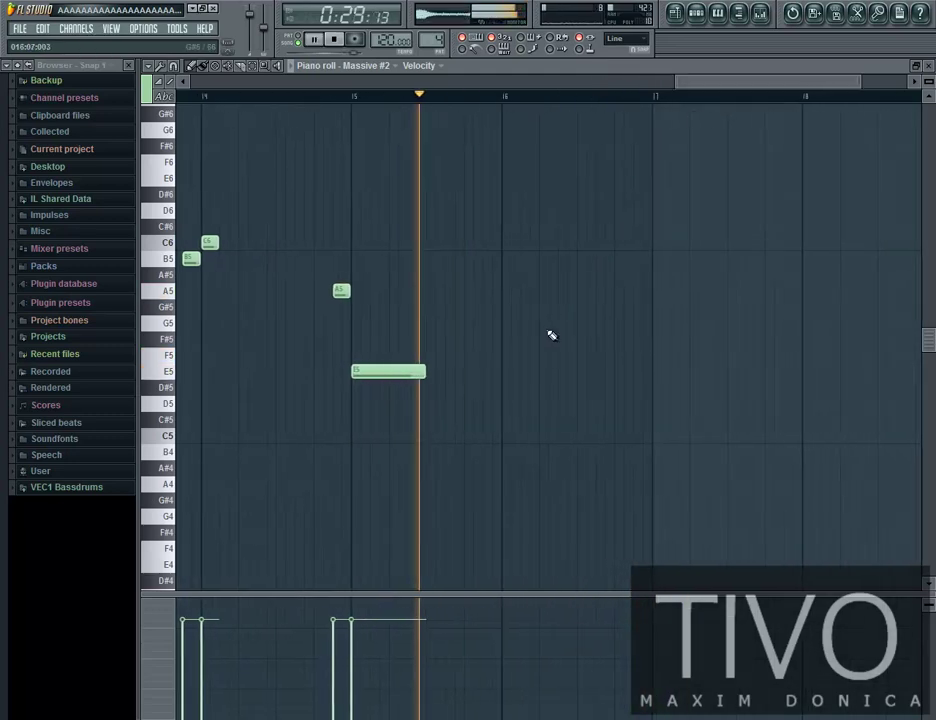
left_click(503, 373)
key("space")
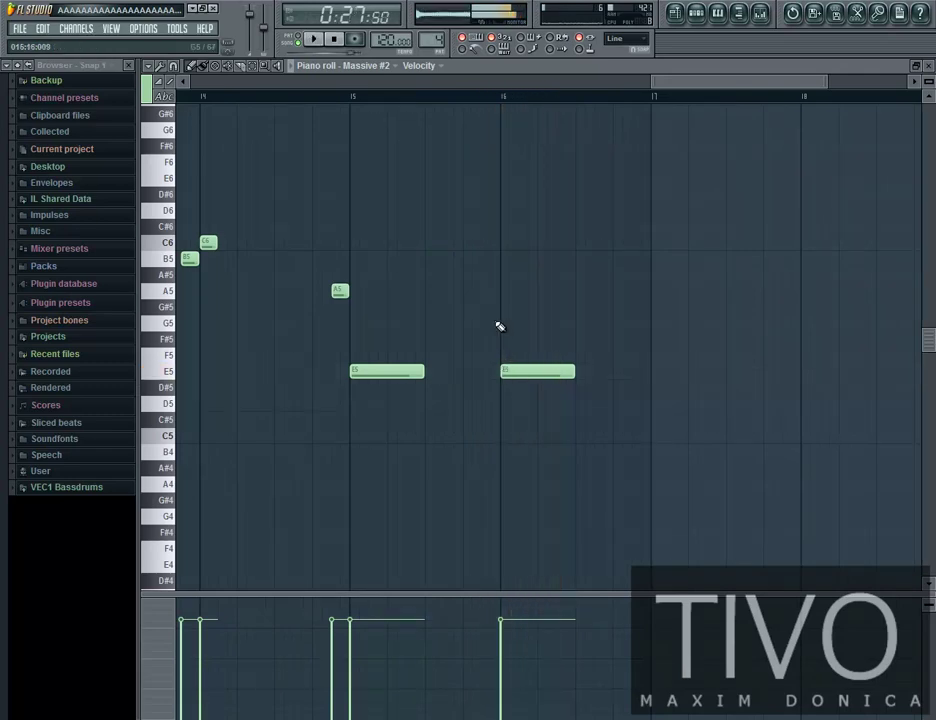
Delete the E5 note at bar 16, play back the ending, and return playback to the start of Pattern 4
right_click(517, 375)
key("space")
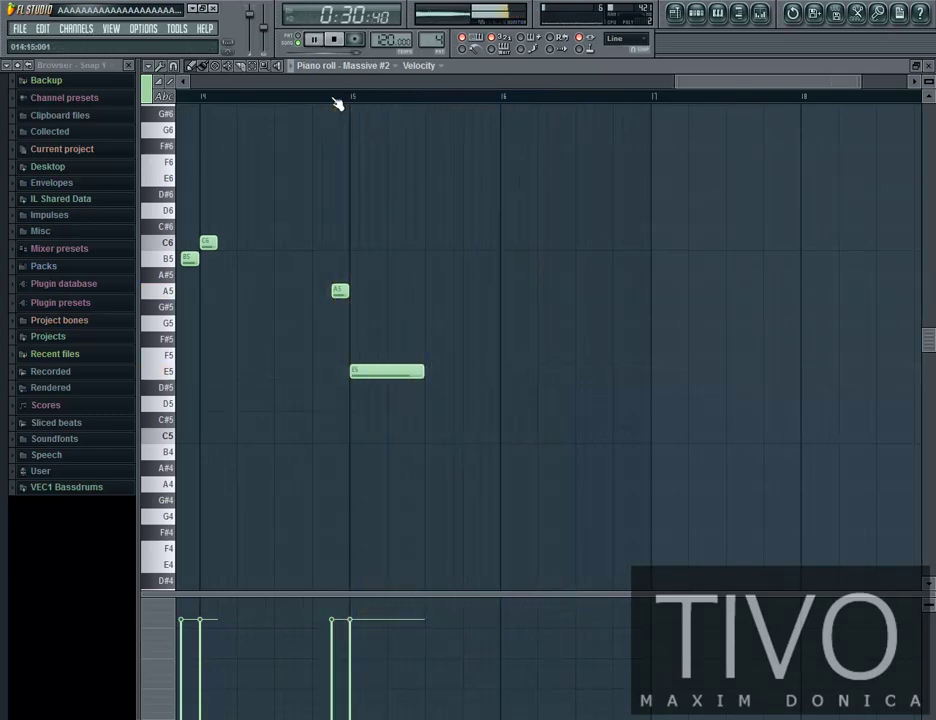
left_click_drag(696, 84, 129, 78)
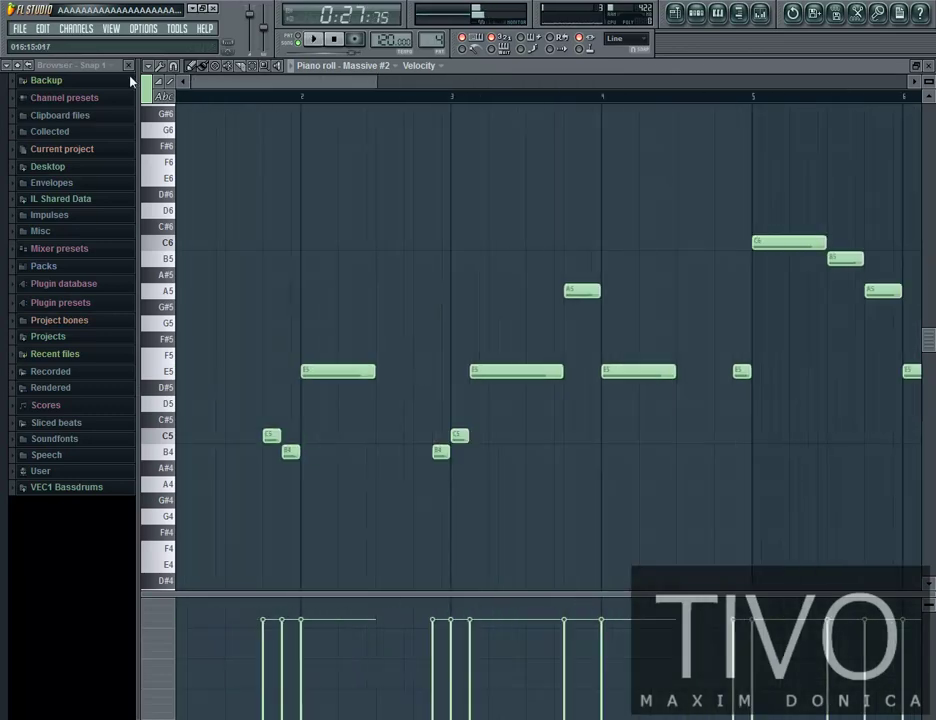
scroll(184, 99, "down", 2)
left_click(181, 97)
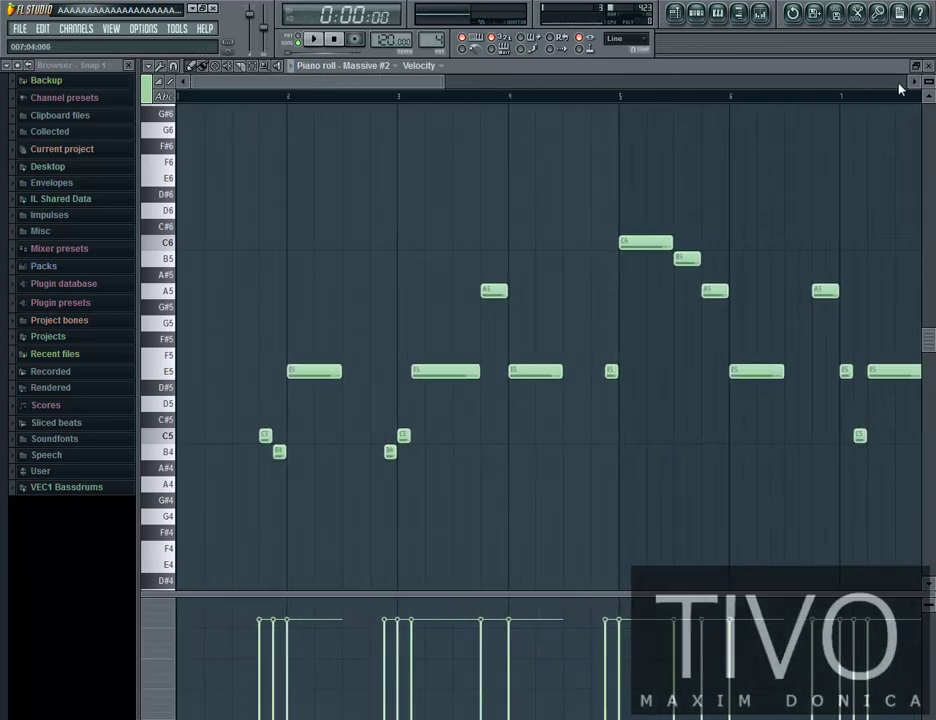
Close the piano roll and show the playlist with its tracks enlarged
left_click(929, 67)
left_click(567, 88)
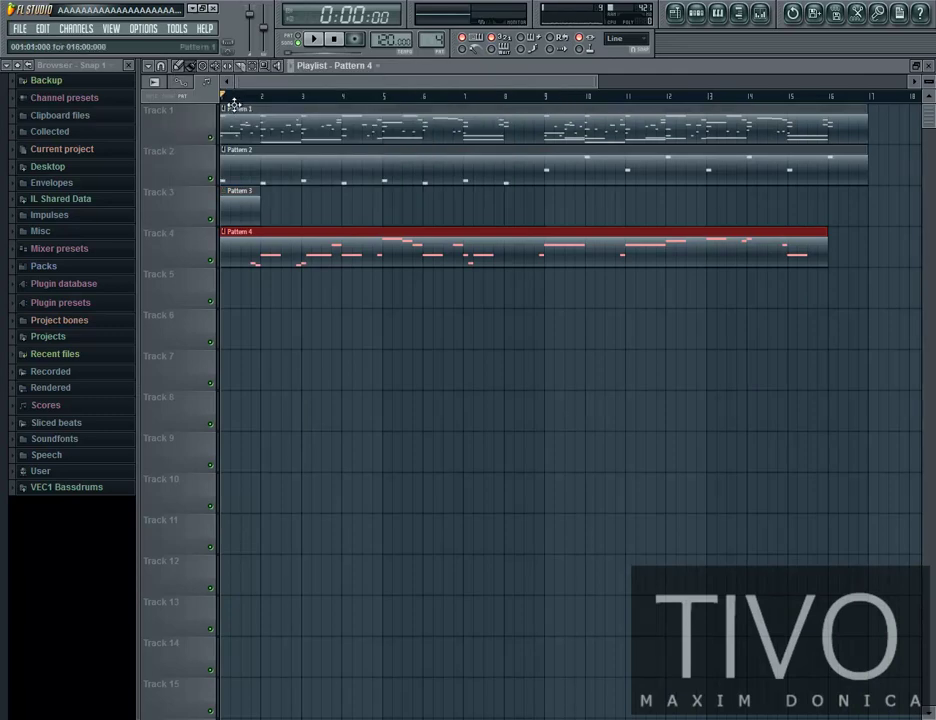
left_click(230, 99)
scroll(230, 99, "up", 2)
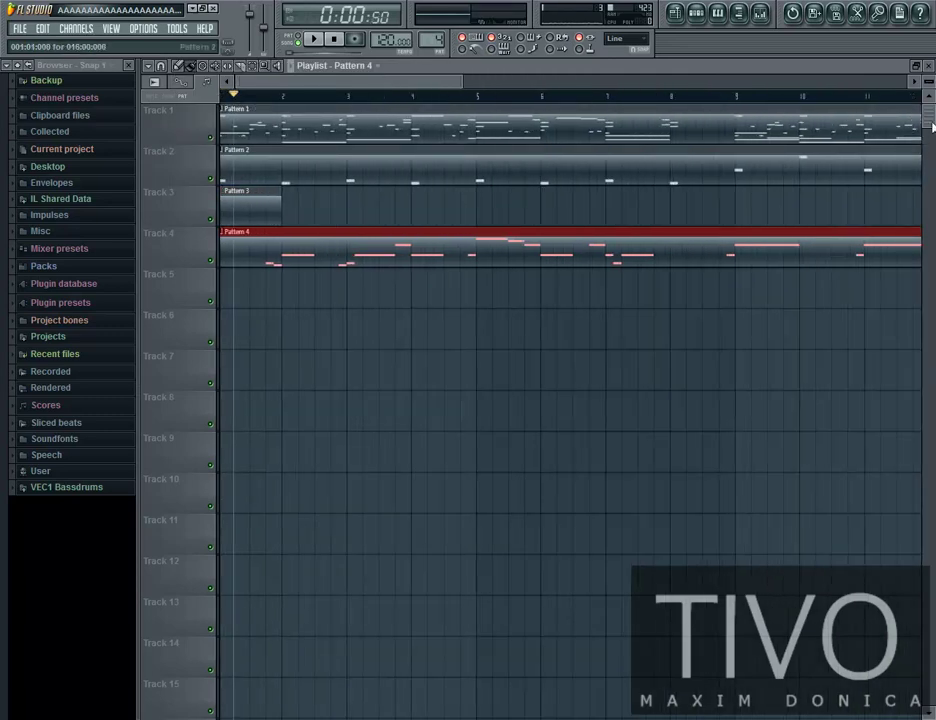
left_click_drag(925, 84, 926, 79)
left_click_drag(430, 84, 294, 86)
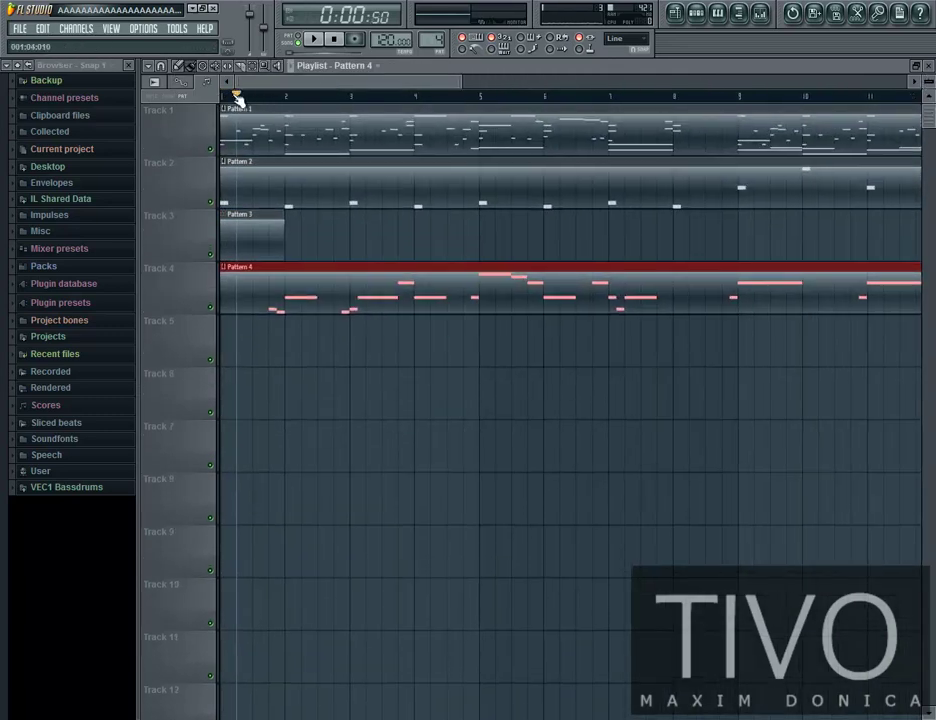
Play the arrangement from bar 1 through bar 16 and save the project during playback
left_click(221, 97)
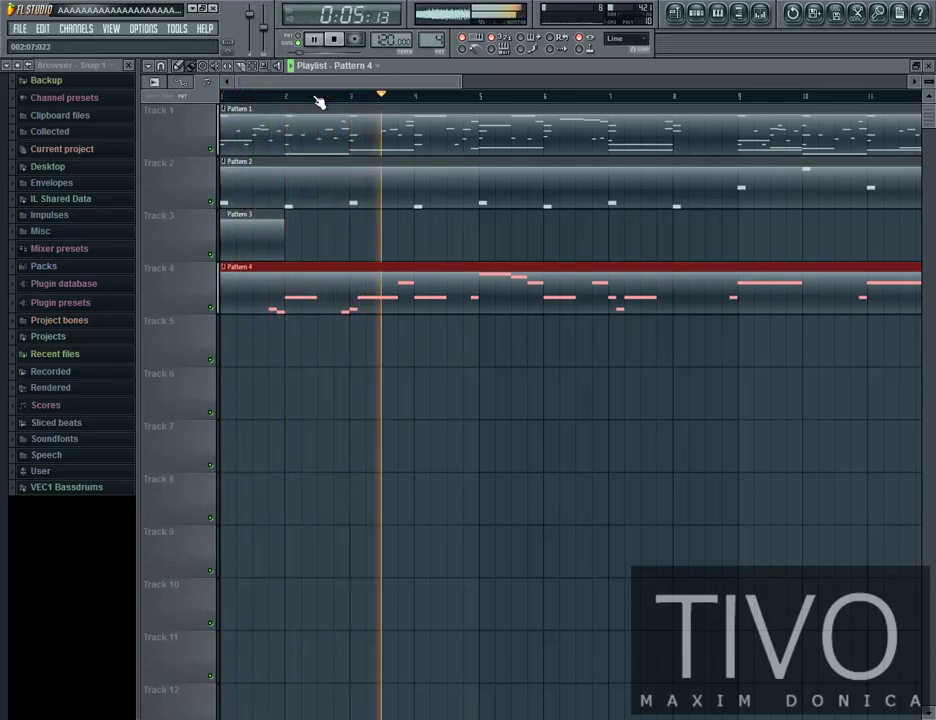
key("ctrl+s")
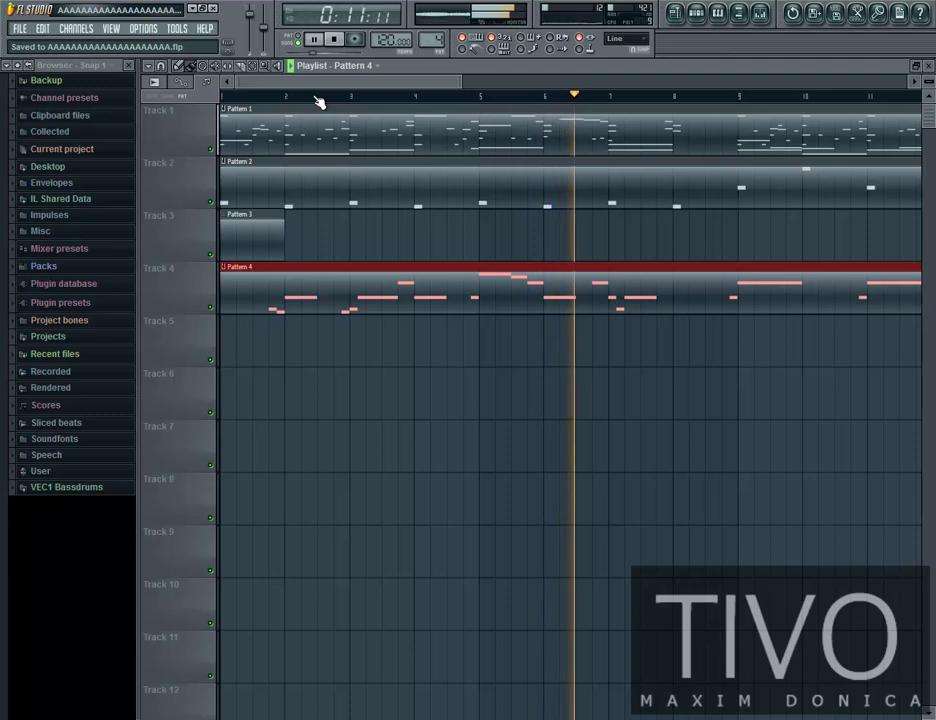
scroll(334, 100, "down", 1)
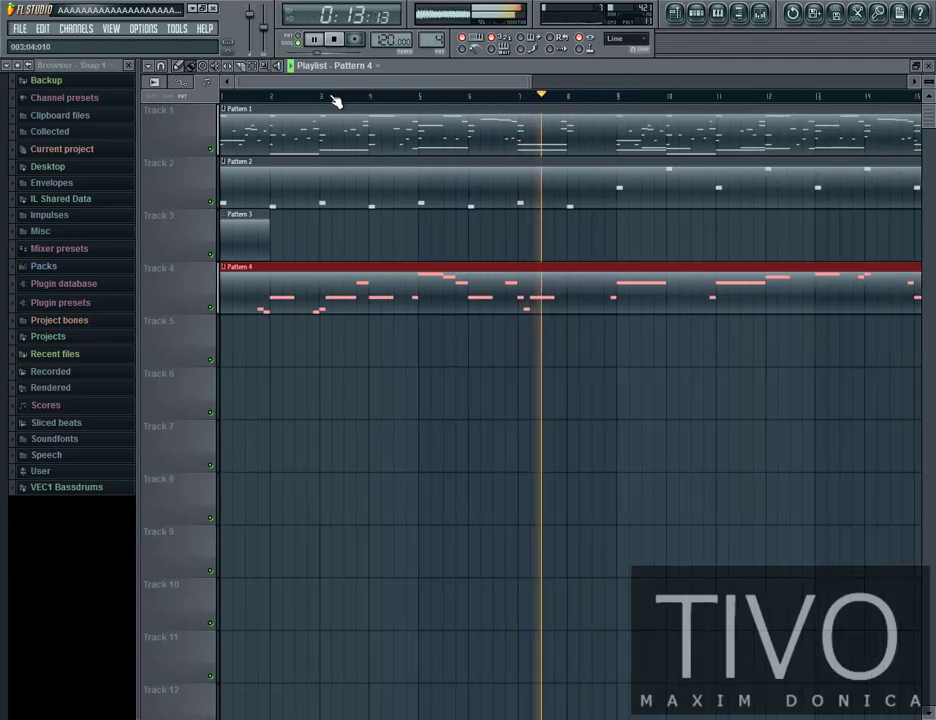
scroll(336, 101, "down", 1)
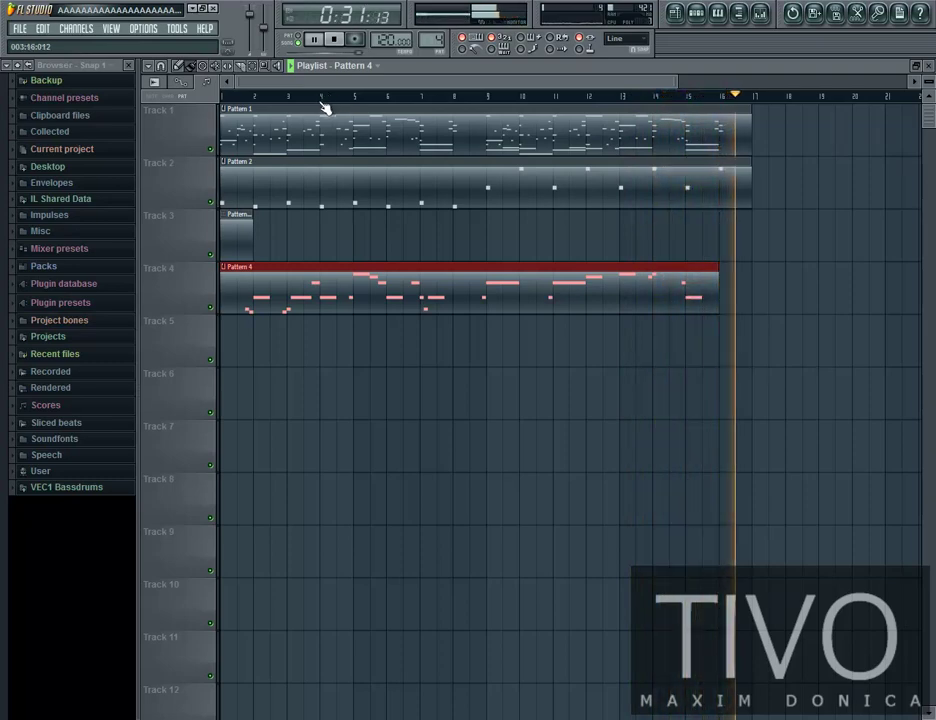
key("space")
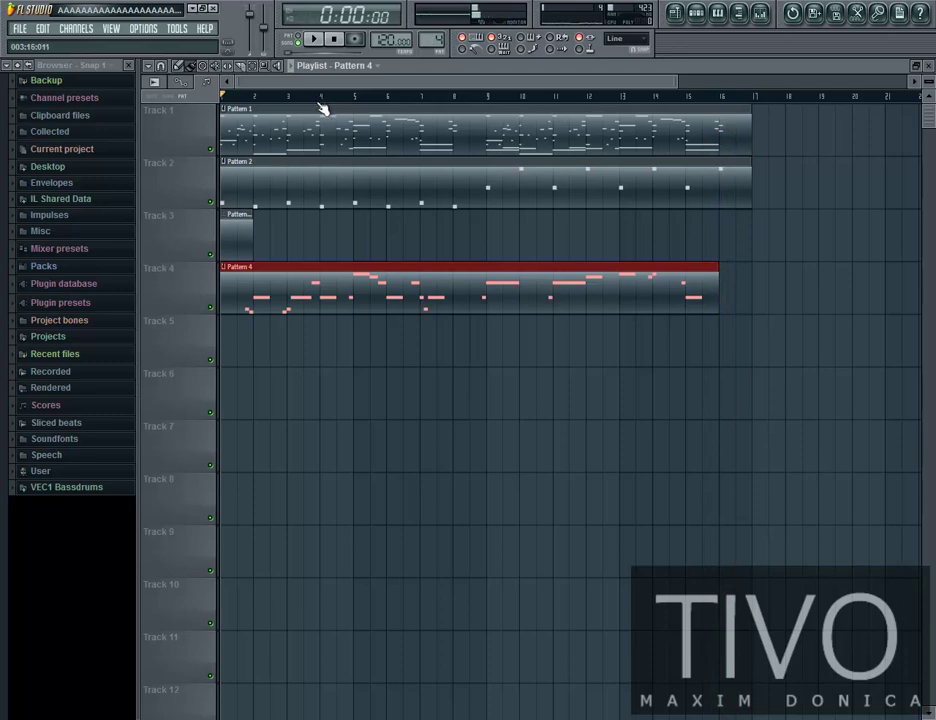
Duplicate the clips of Patterns 1 to 4 to bar 17 in the playlist and clear the selection
key("ctrl+a")
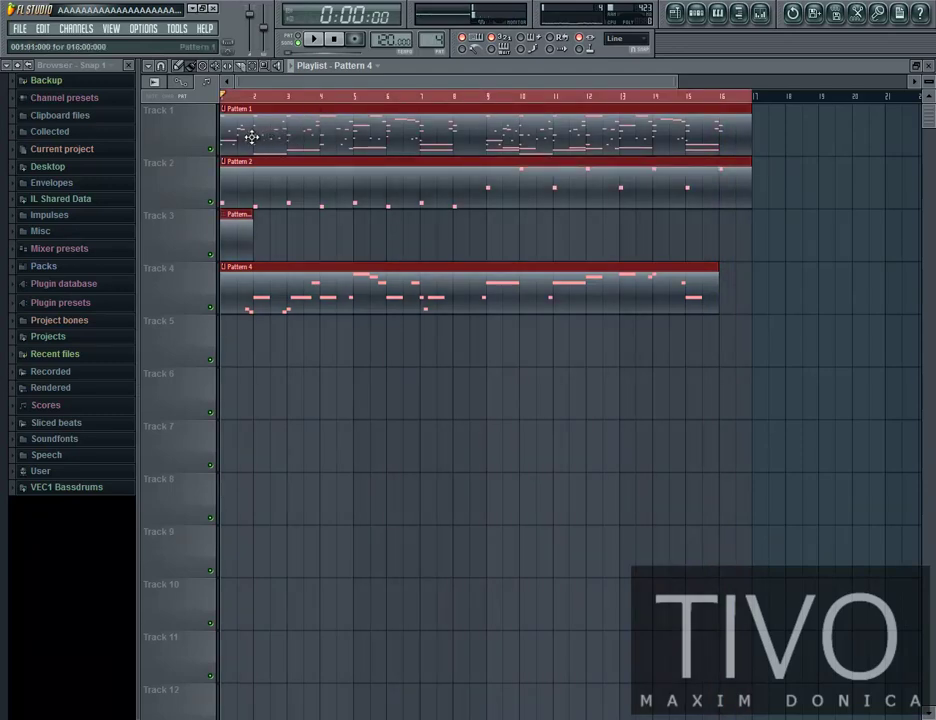
mouse_move(243, 137)
left_mouse_down()
mouse_move(564, 138)
mouse_move(232, 151)
mouse_move(767, 144)
mouse_move(757, 113)
left_mouse_up()
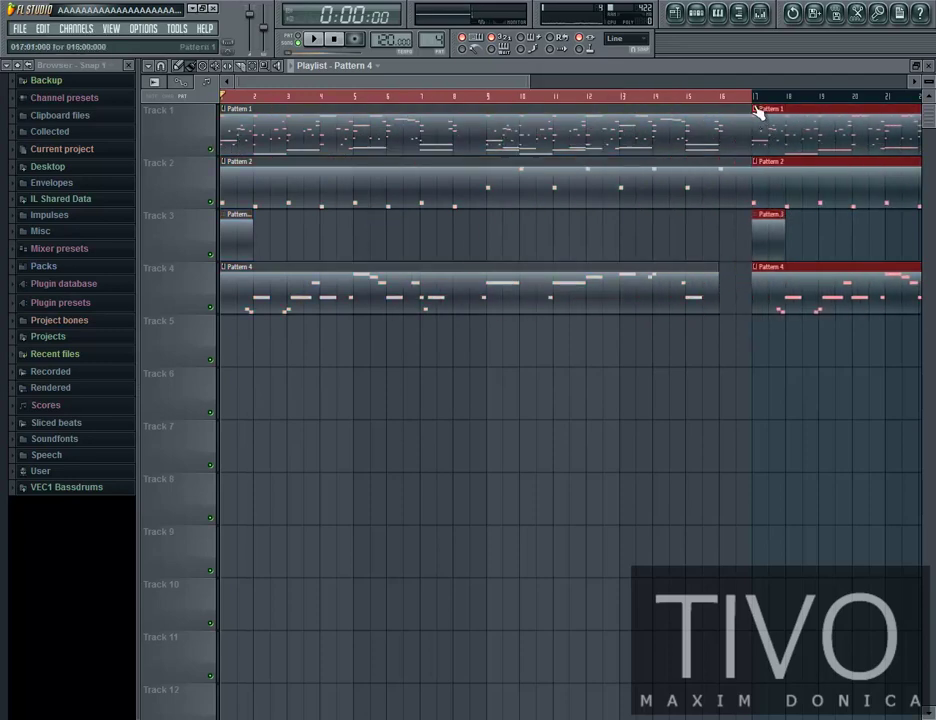
left_click(479, 103)
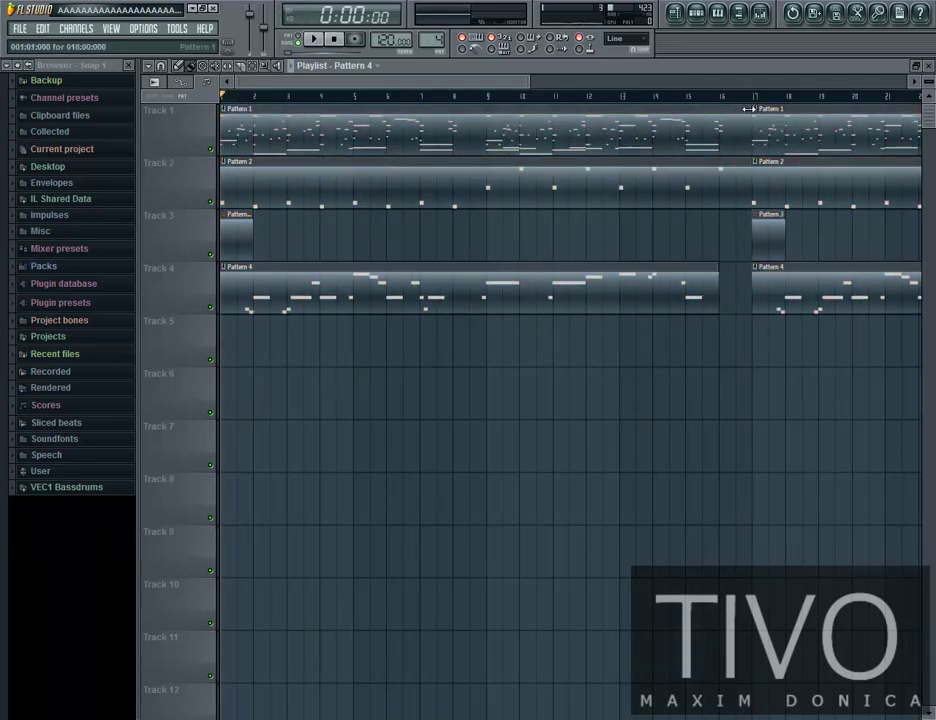
left_click(634, 717)
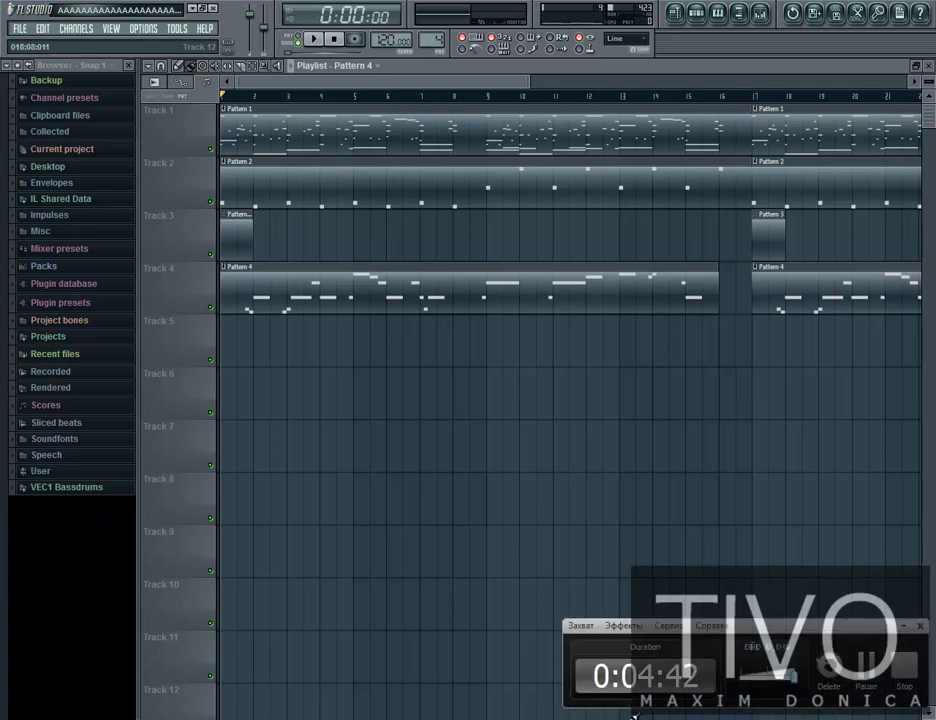
left_click(866, 672)
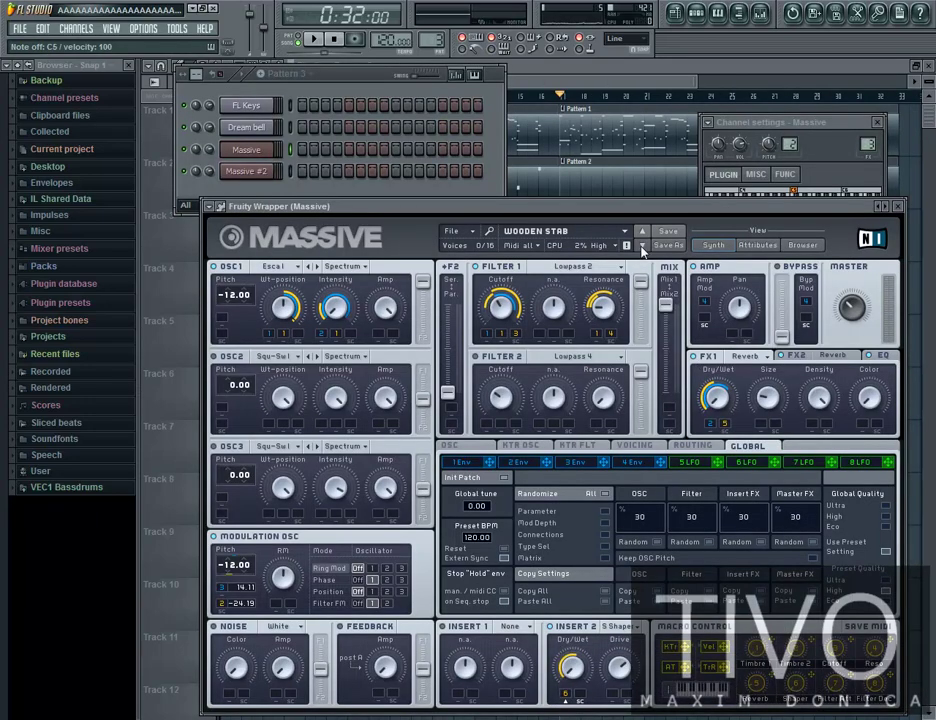
Audition the Massive presets following Wooden Stab one by one, through Wooden Tubes and Woodpecker to Xenakis1
left_click(641, 245)
left_click_drag(632, 214, 594, 196)
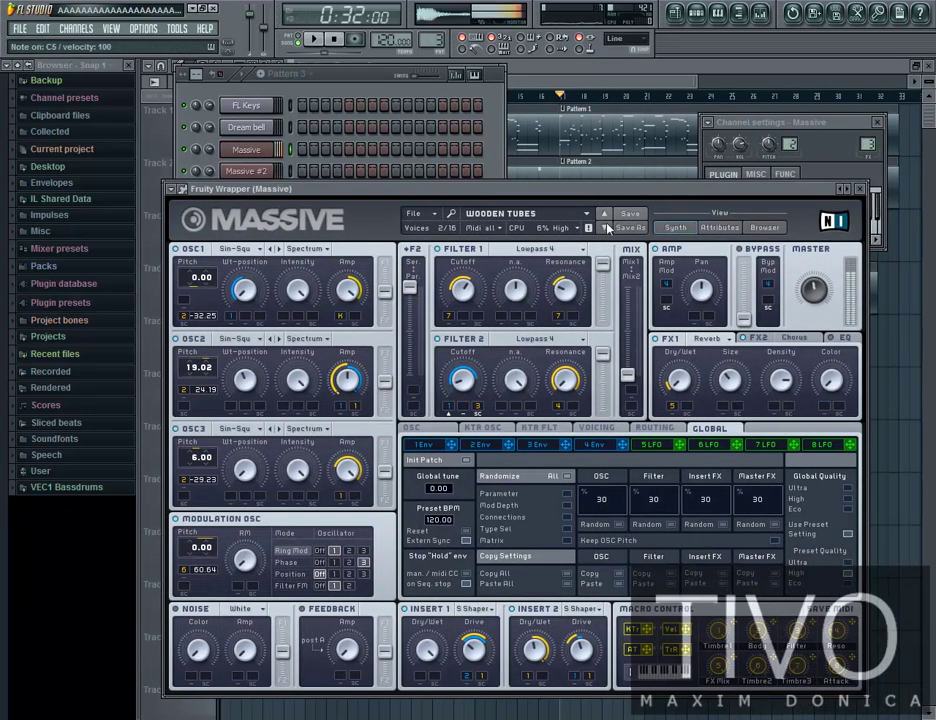
left_click(608, 228)
left_click(608, 228)
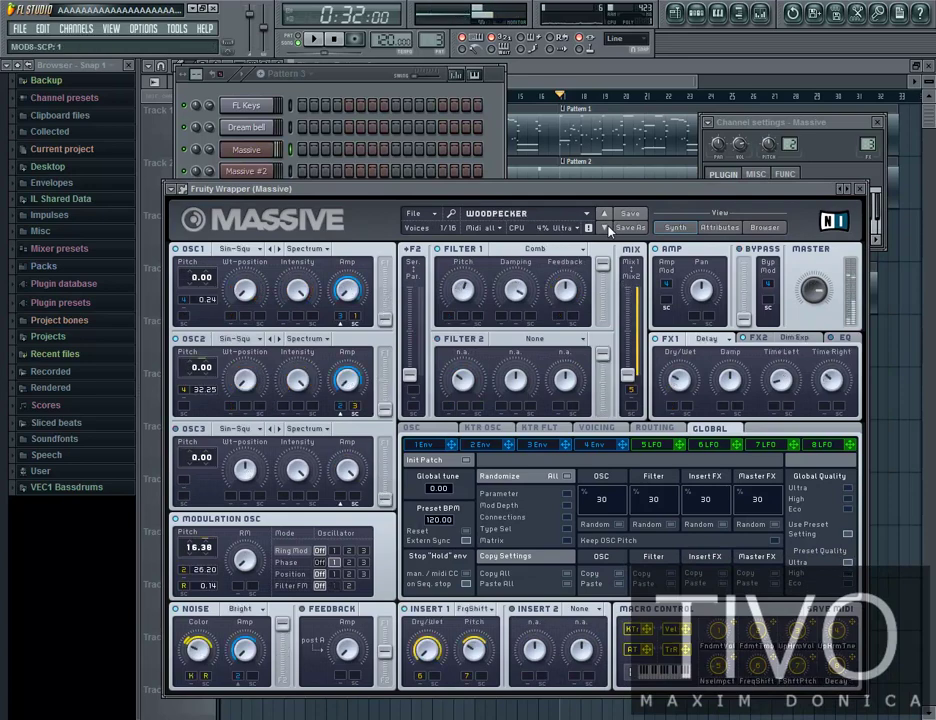
left_click(608, 228)
left_click(608, 228)
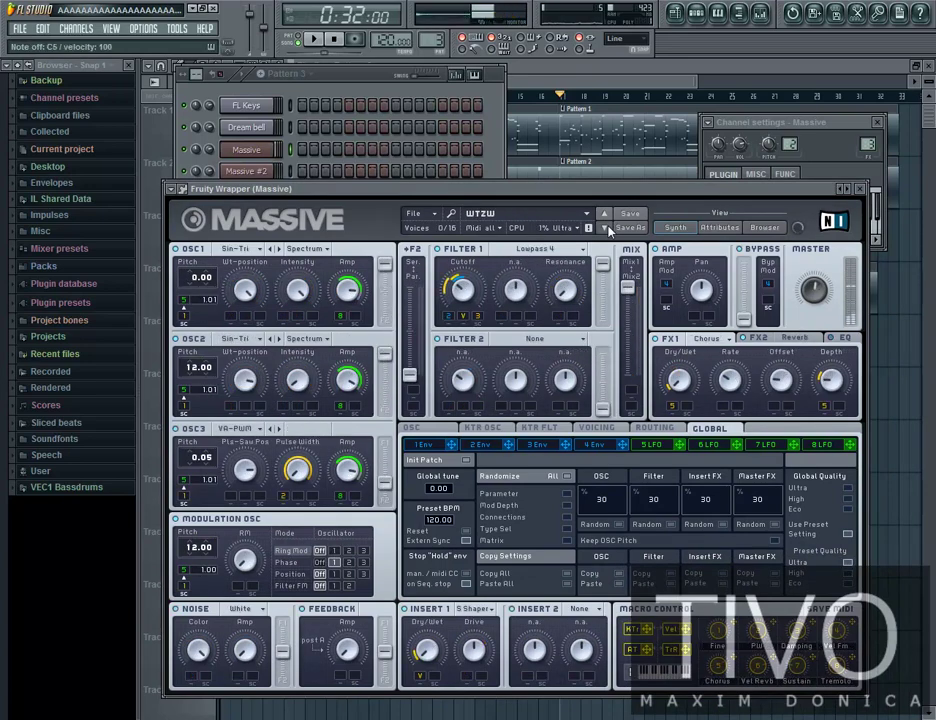
left_click(608, 228)
left_click(608, 228)
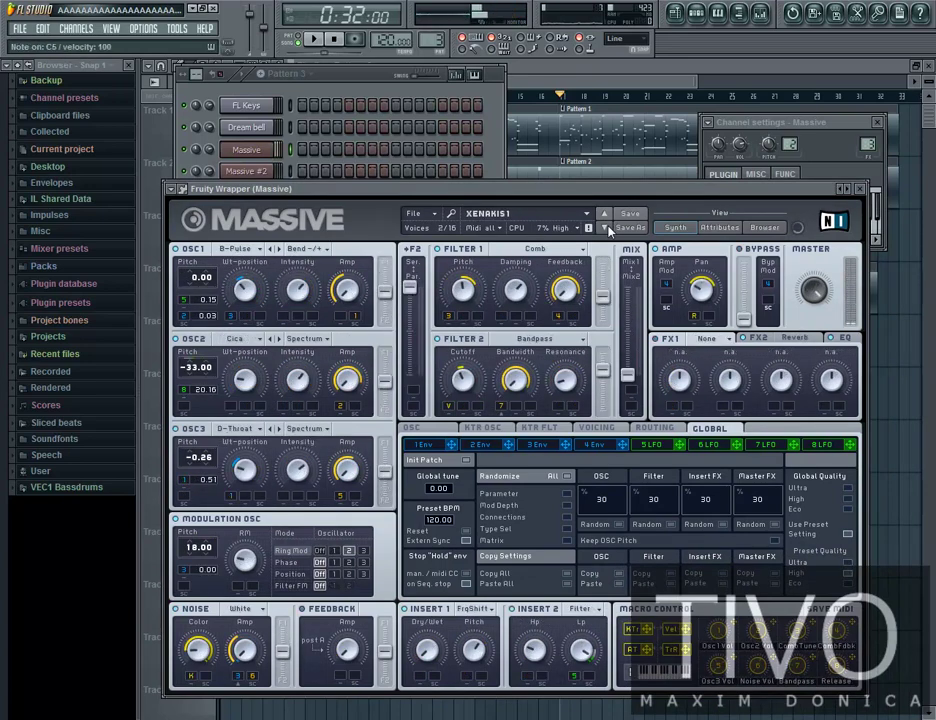
Delete the Massive channel from the channel rack
right_click(250, 150)
mouse_move(325, 303)
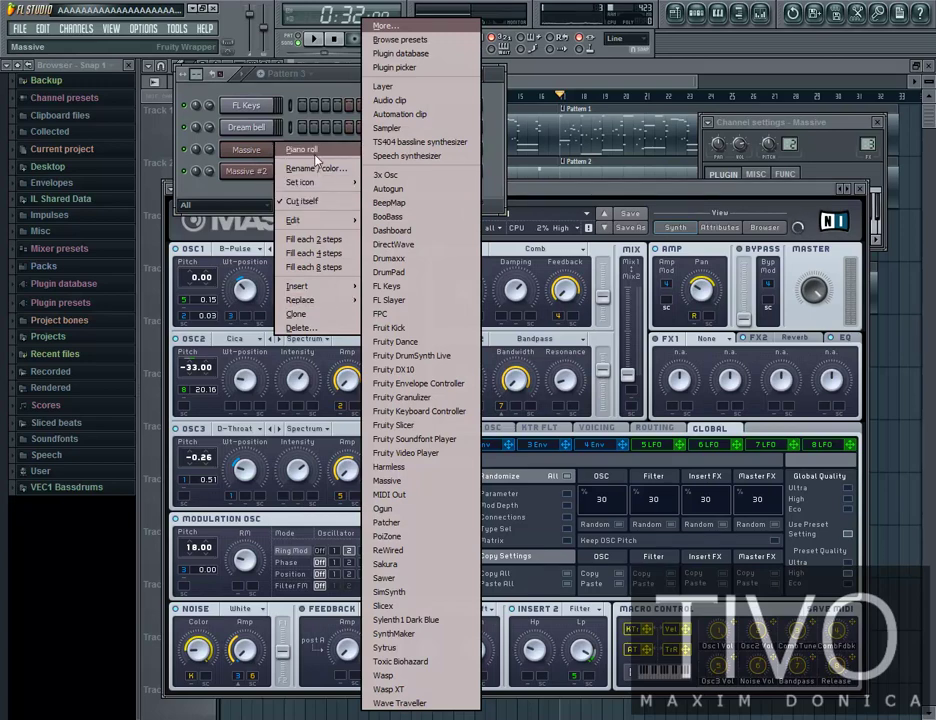
left_click(331, 328)
left_click(527, 419)
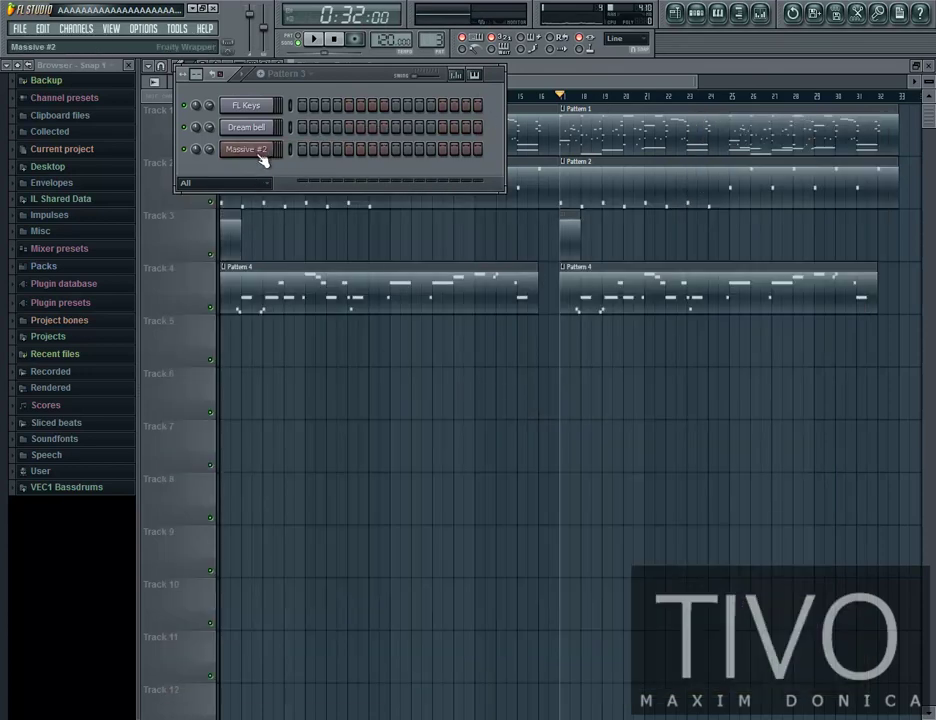
left_click(606, 719)
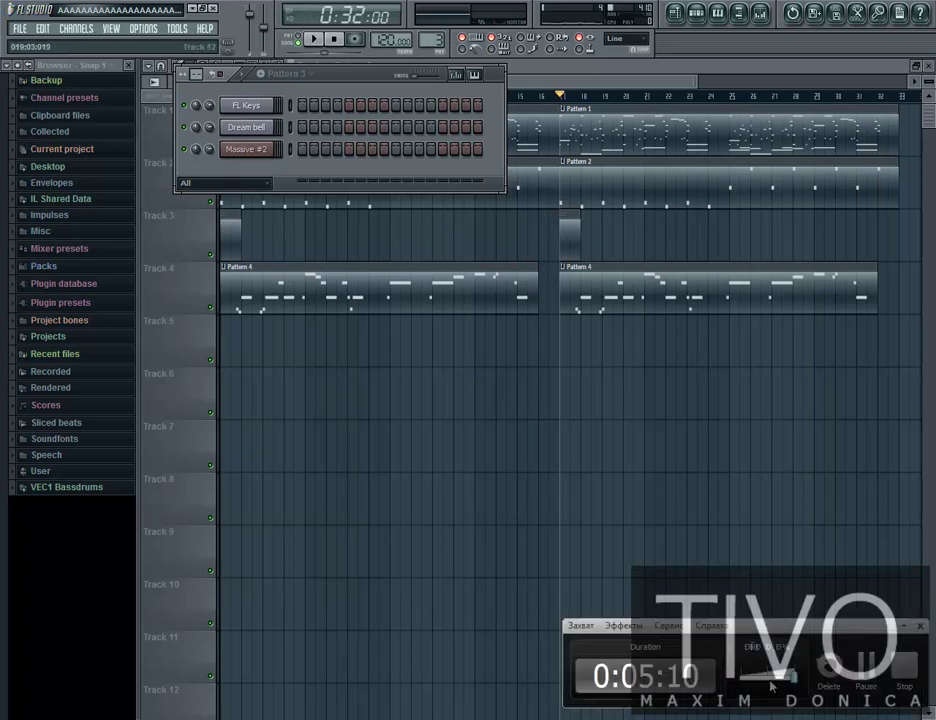
left_click(862, 676)
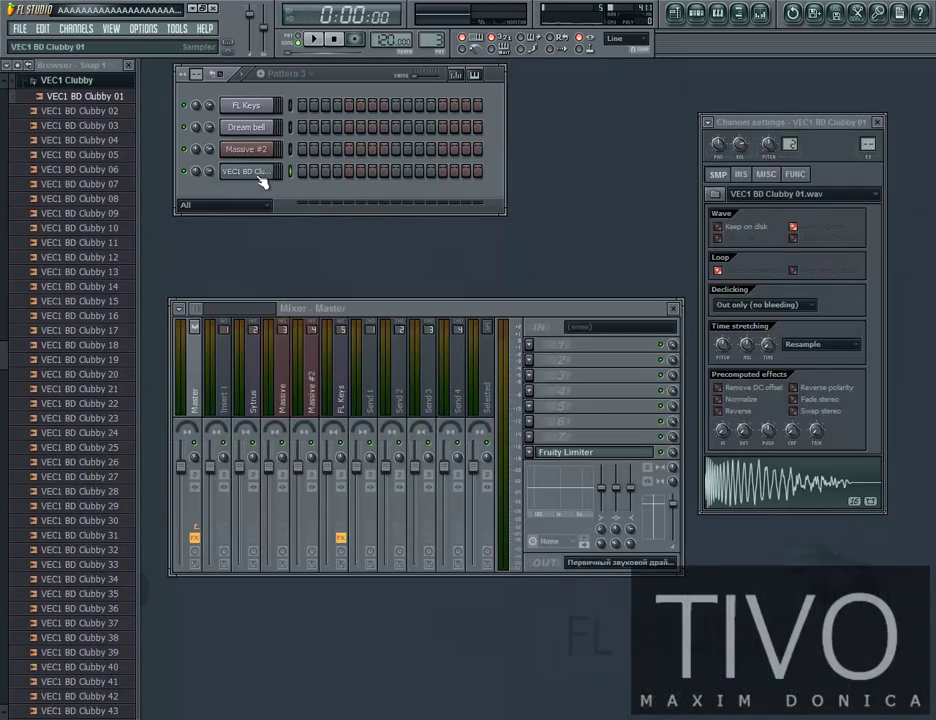
Set the VEC1 BD Clubby 01 kick's time stretching to Auto and route the channel to free mixer track 6
left_click(258, 176)
left_click(258, 176)
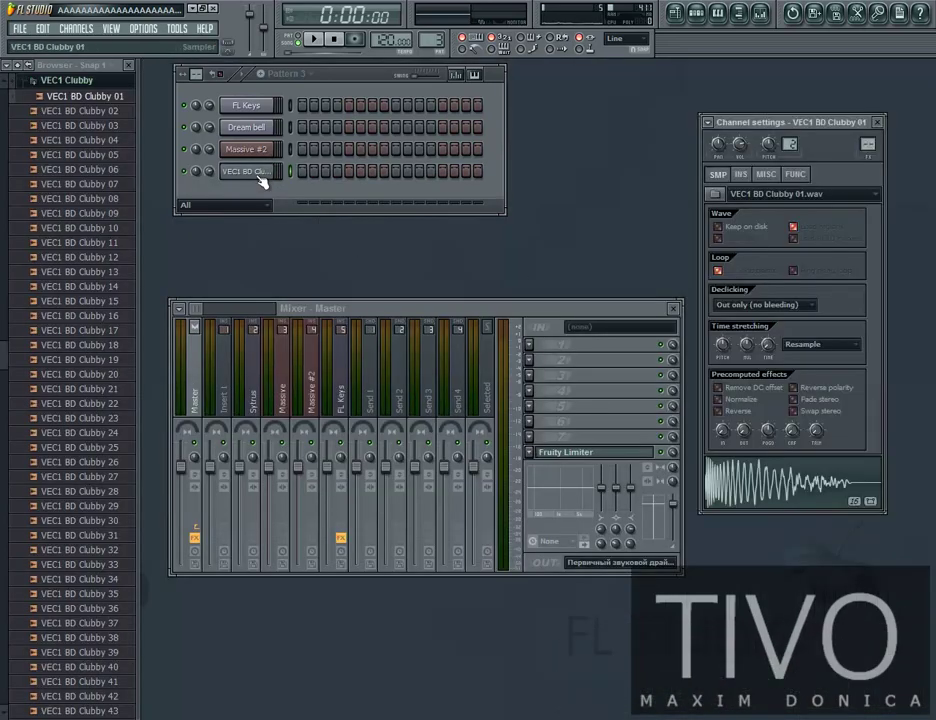
right_click(769, 346)
left_click(779, 351)
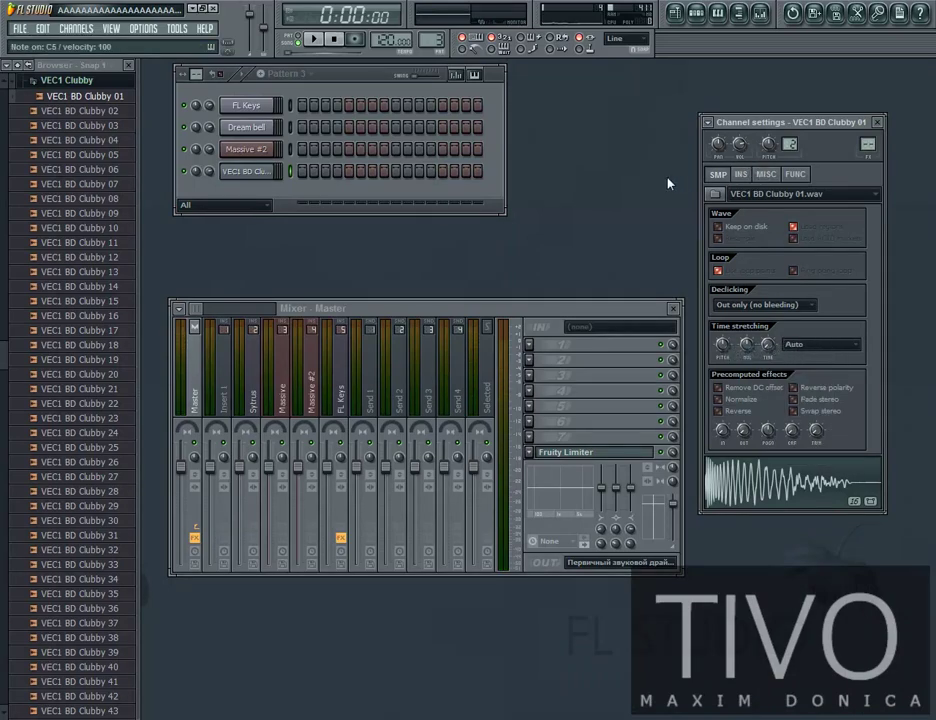
left_click(711, 131)
left_click(760, 155)
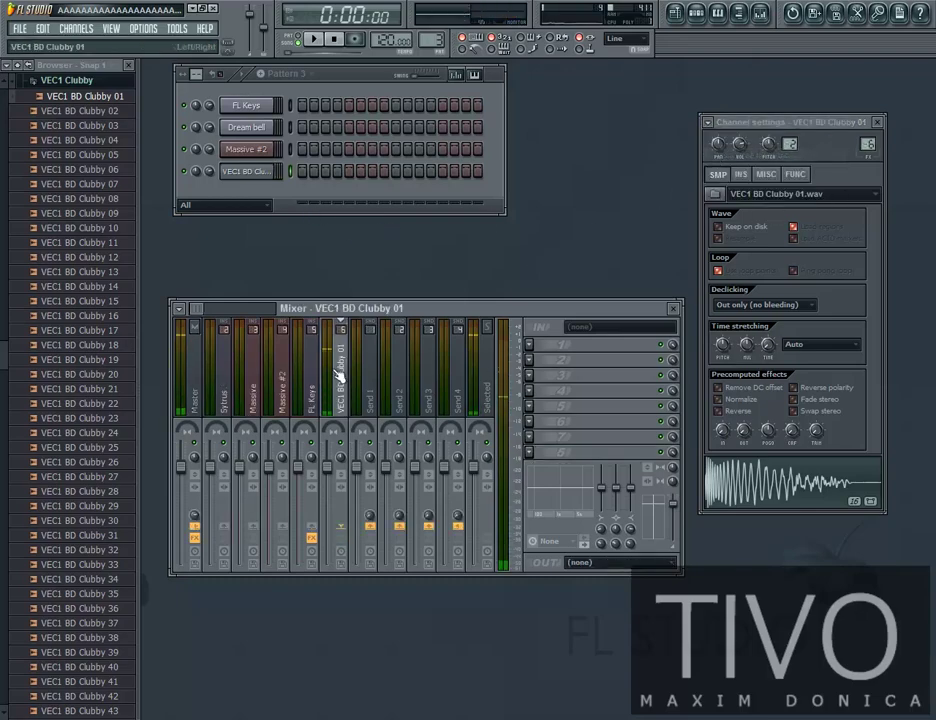
Audition kick samples in the VEC1 Trancy folder, including Trancy 11, 15, 19, 23, 28 and 31
left_click(95, 82)
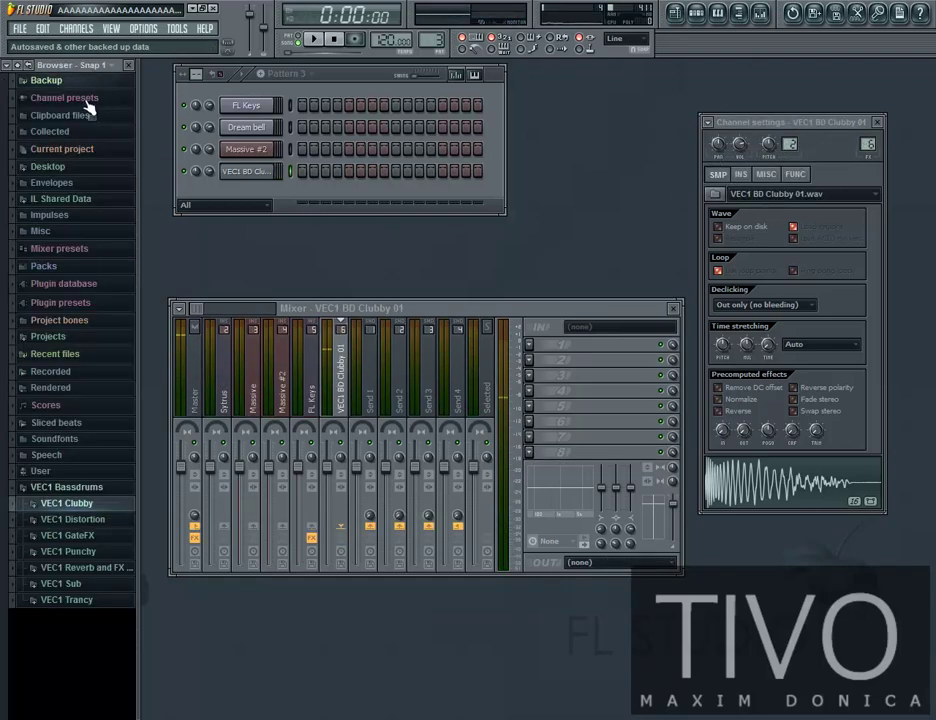
left_click(92, 600)
left_click(73, 243)
left_click(82, 302)
left_click(88, 360)
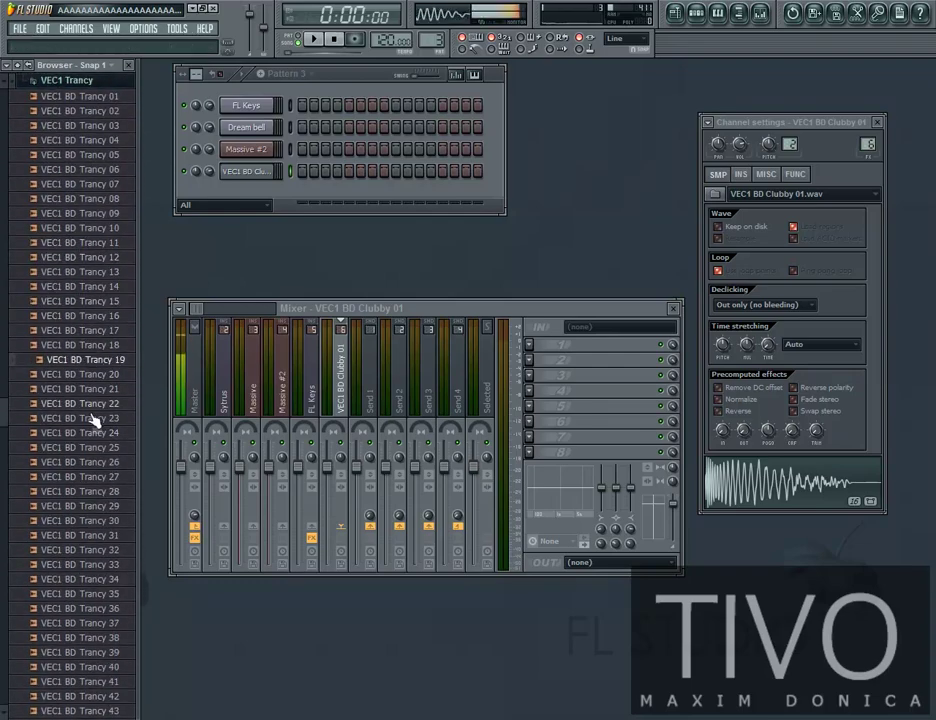
left_click(94, 419)
left_click(98, 492)
left_click(96, 536)
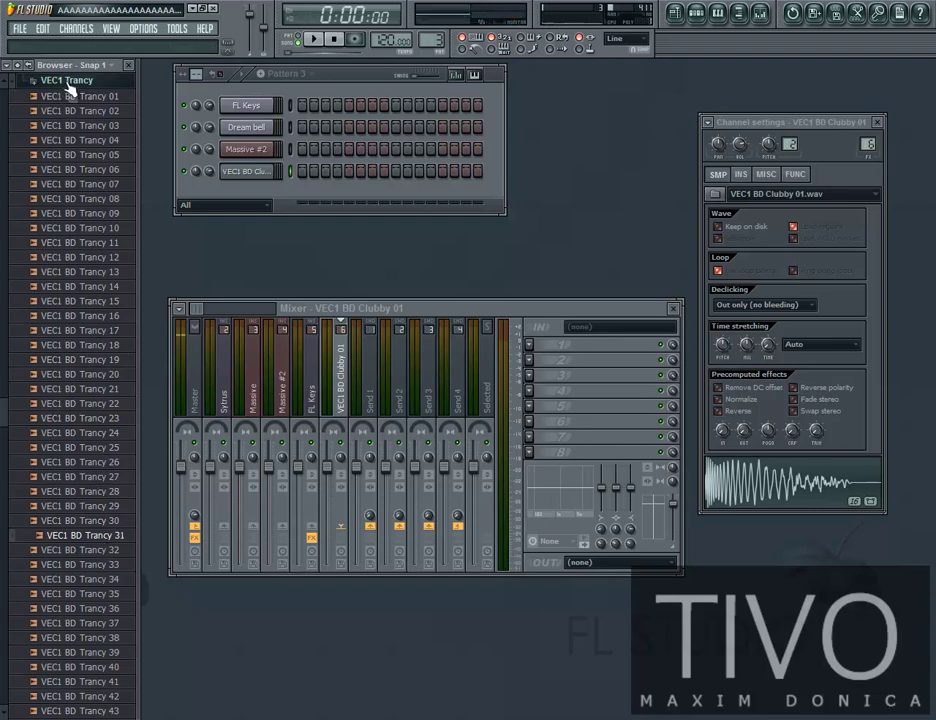
Browse to the Club folder in the Legacy packs and audition the Clap Basic and Kick Basic samples
left_click(73, 90)
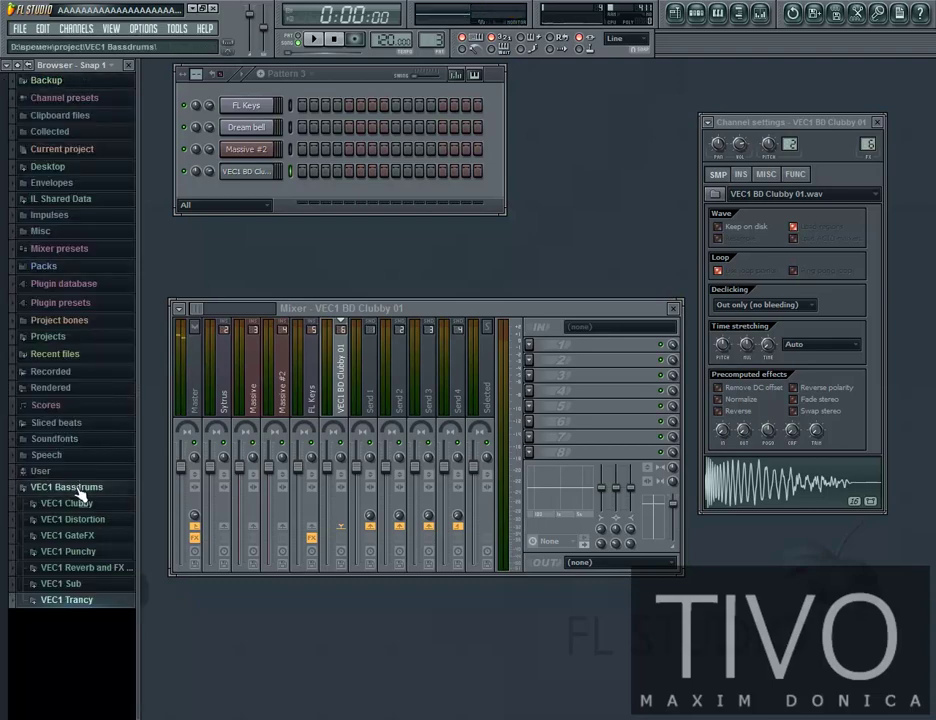
left_click(79, 266)
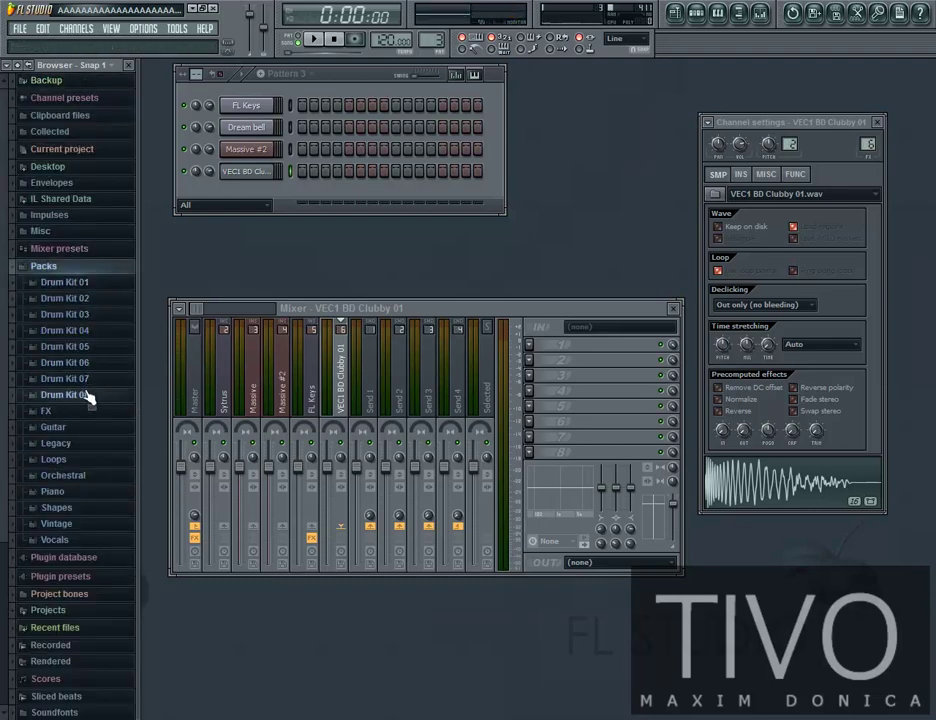
left_click(91, 446)
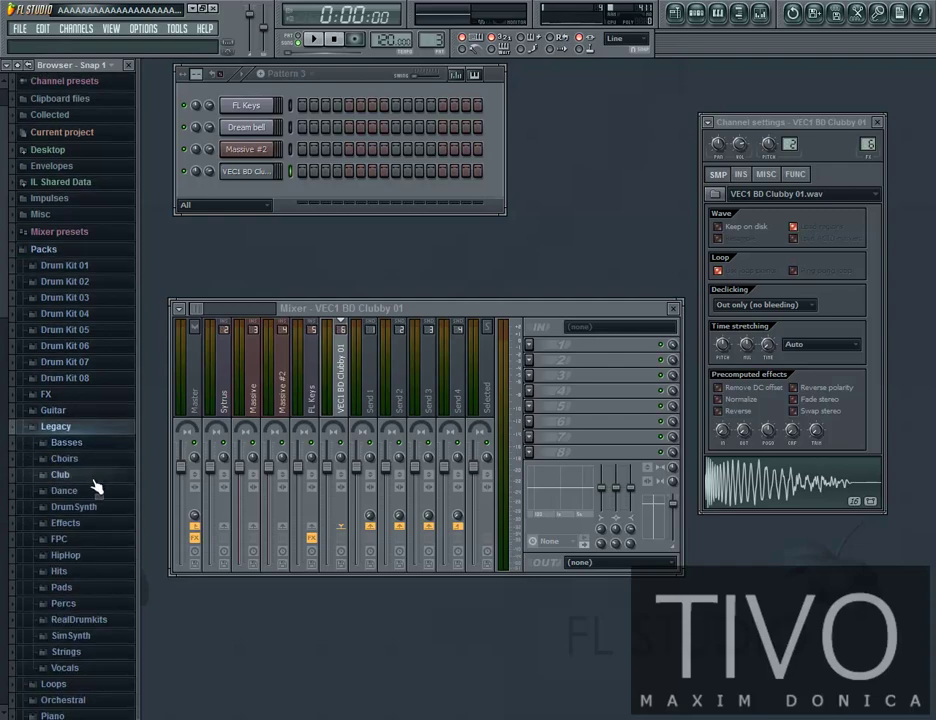
left_click(92, 476)
left_click(90, 550)
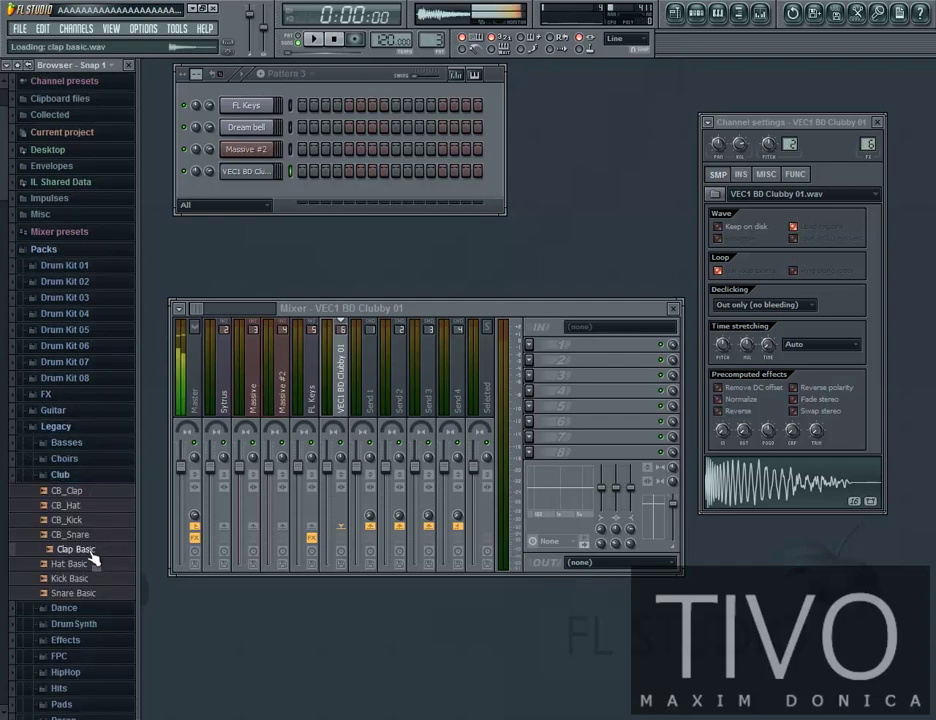
left_click(93, 578)
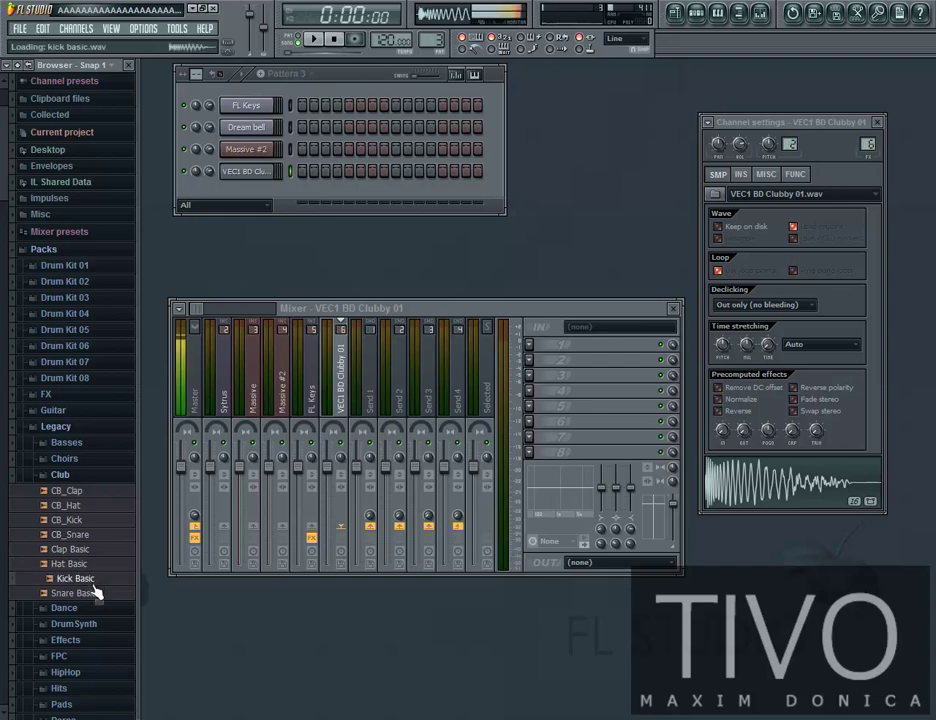
Audition the Snare Basic sample, add it as a new channel and route it to free mixer track 7
left_click(95, 594)
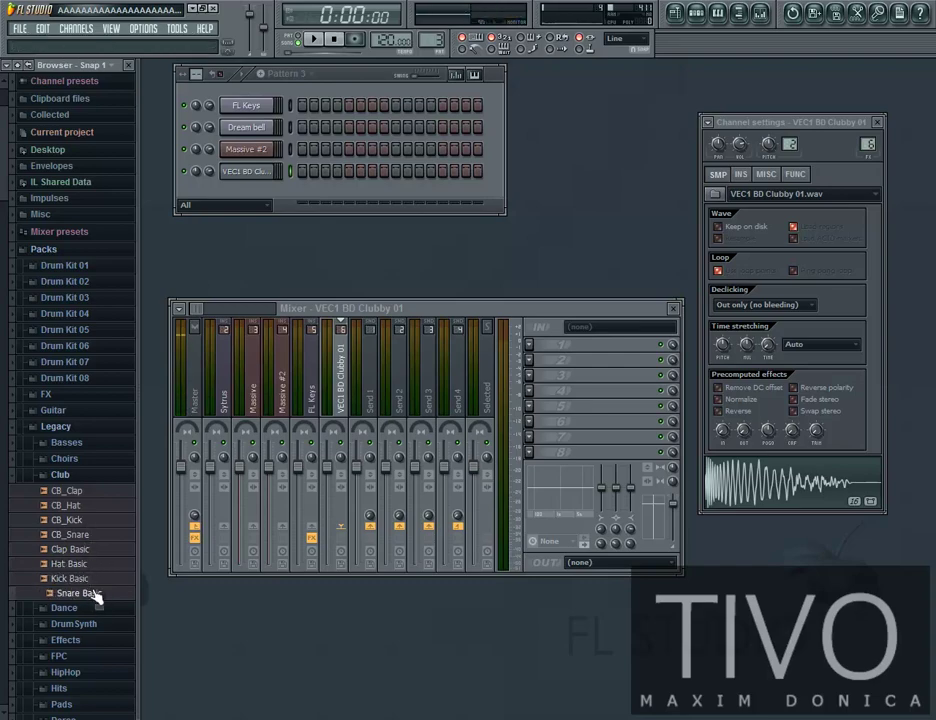
left_click_drag(180, 360, 241, 196)
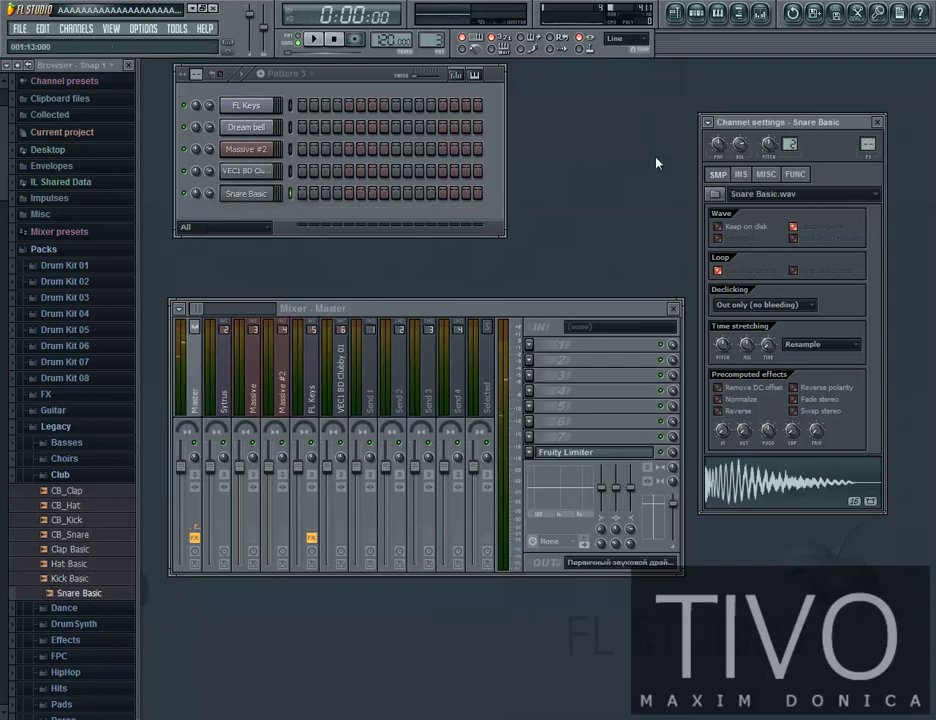
left_click(707, 122)
left_click(745, 152)
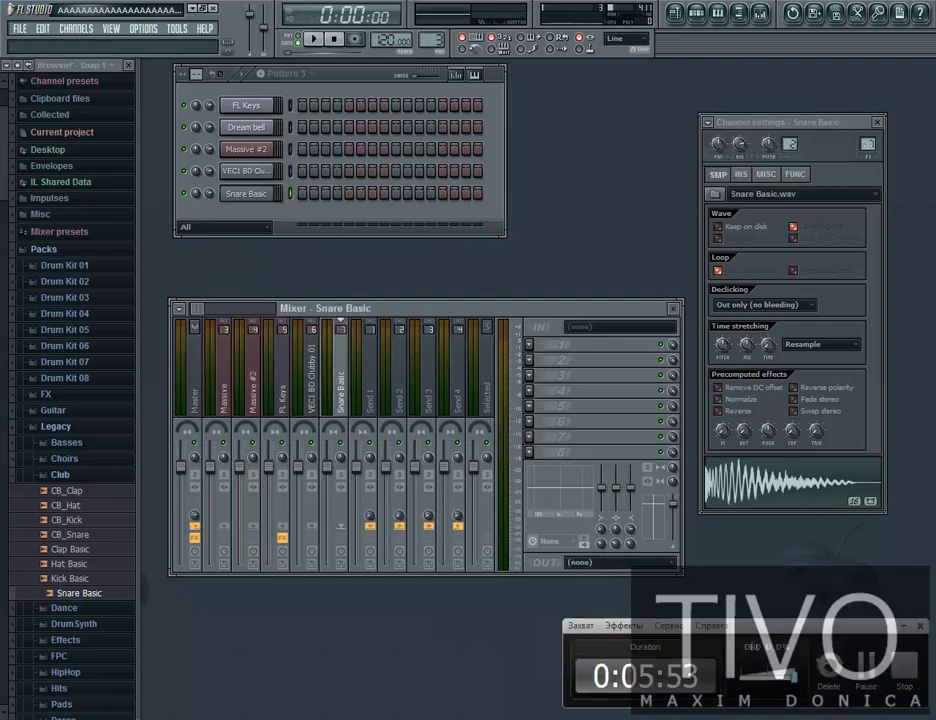
left_click(262, 200)
left_click(262, 200)
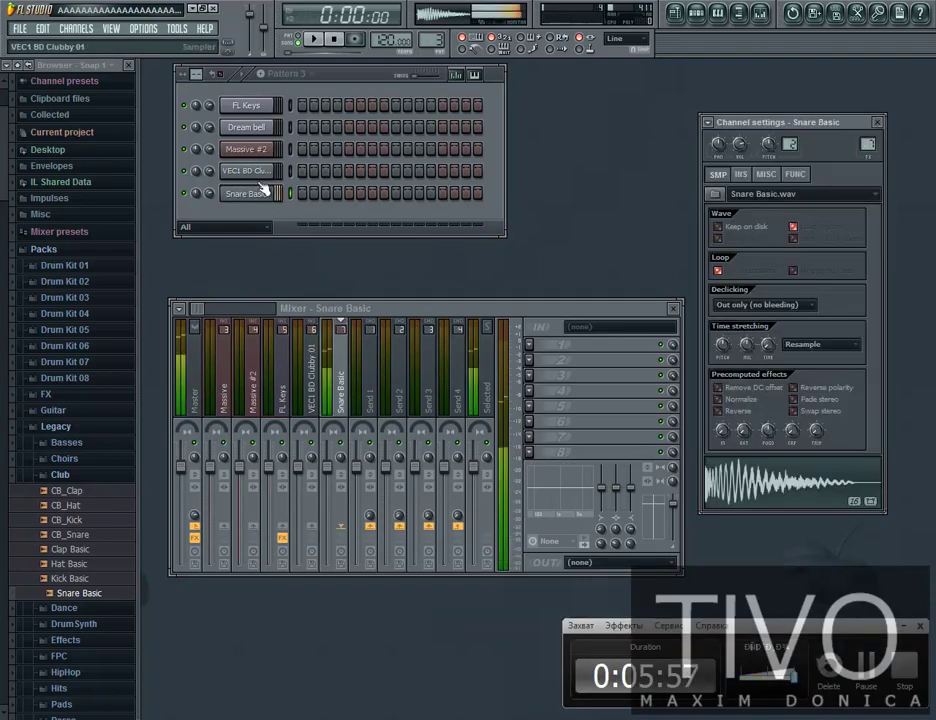
Place a C5 note at the start of bar 1 in the VEC1 BD Clubby 01 channel's piano roll
left_click(262, 172)
right_click(263, 176)
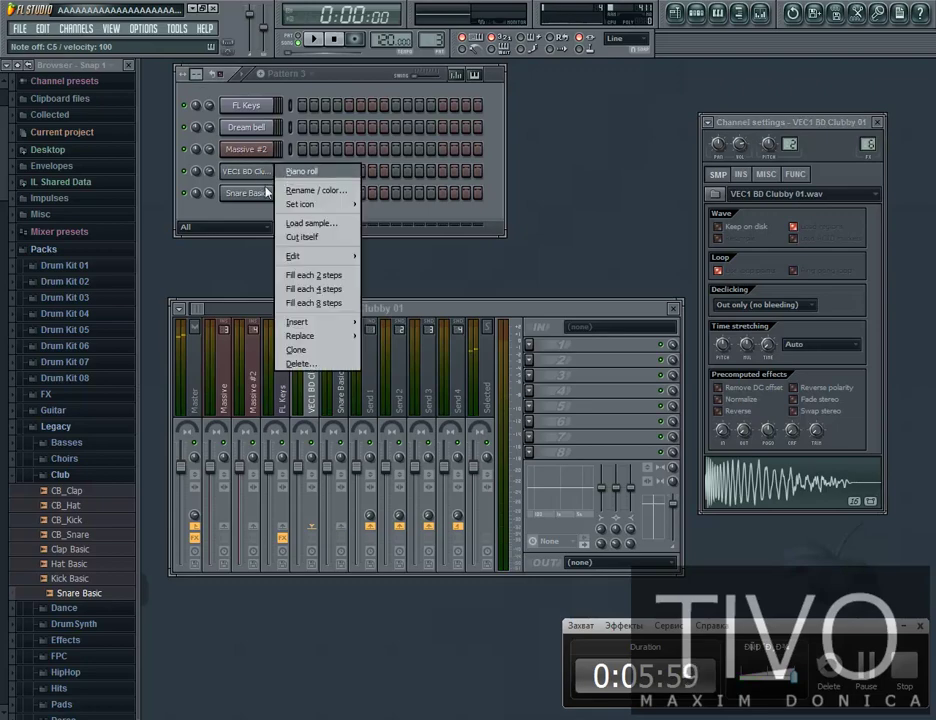
left_click(246, 235)
right_click(263, 174)
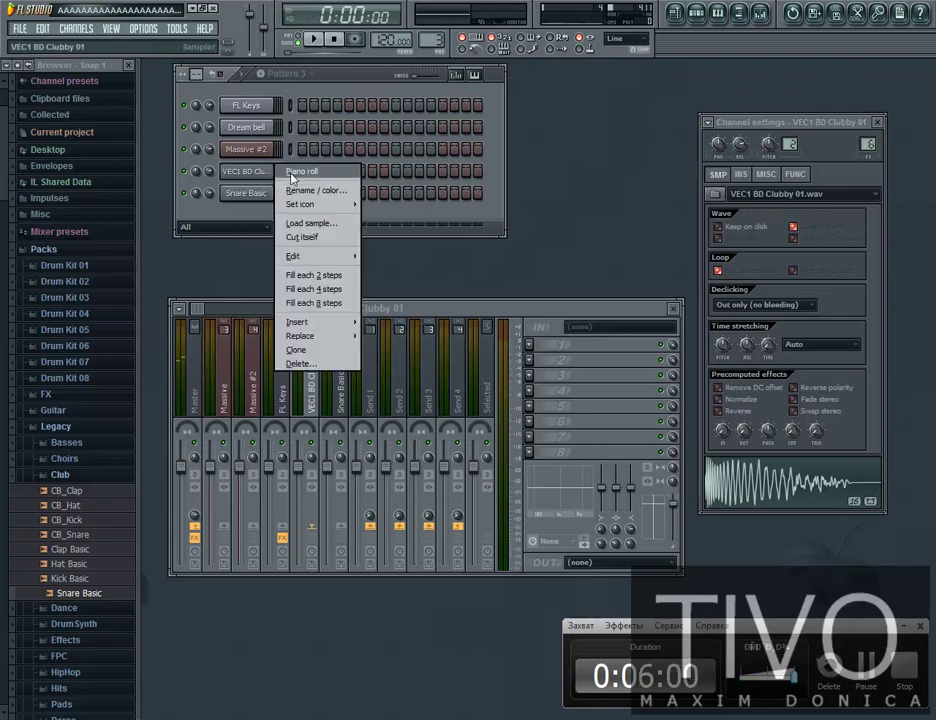
left_click(292, 174)
left_click(183, 348)
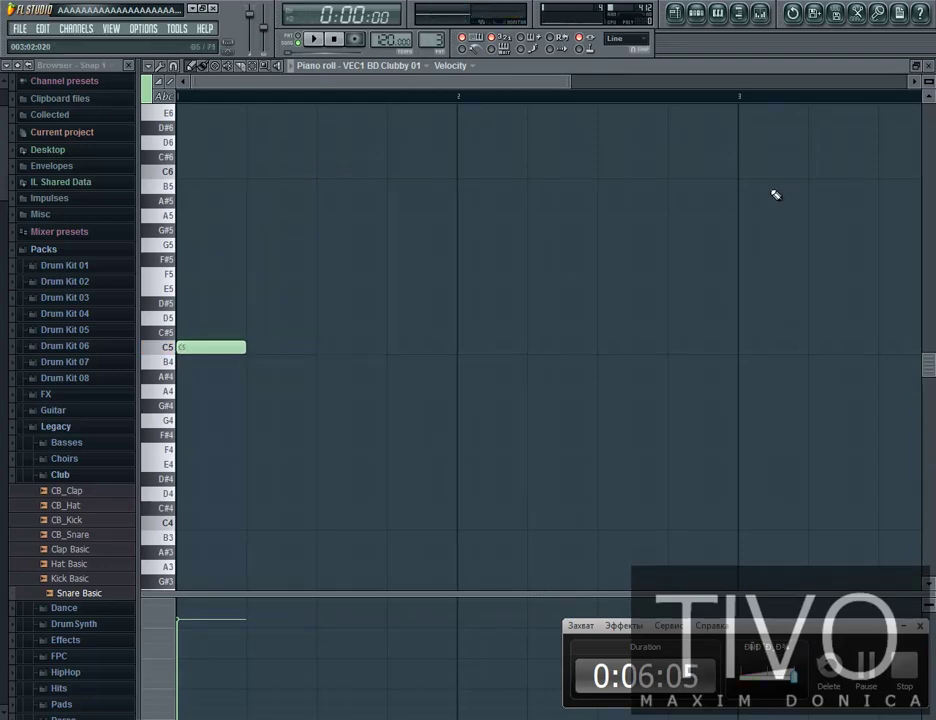
left_click(680, 18)
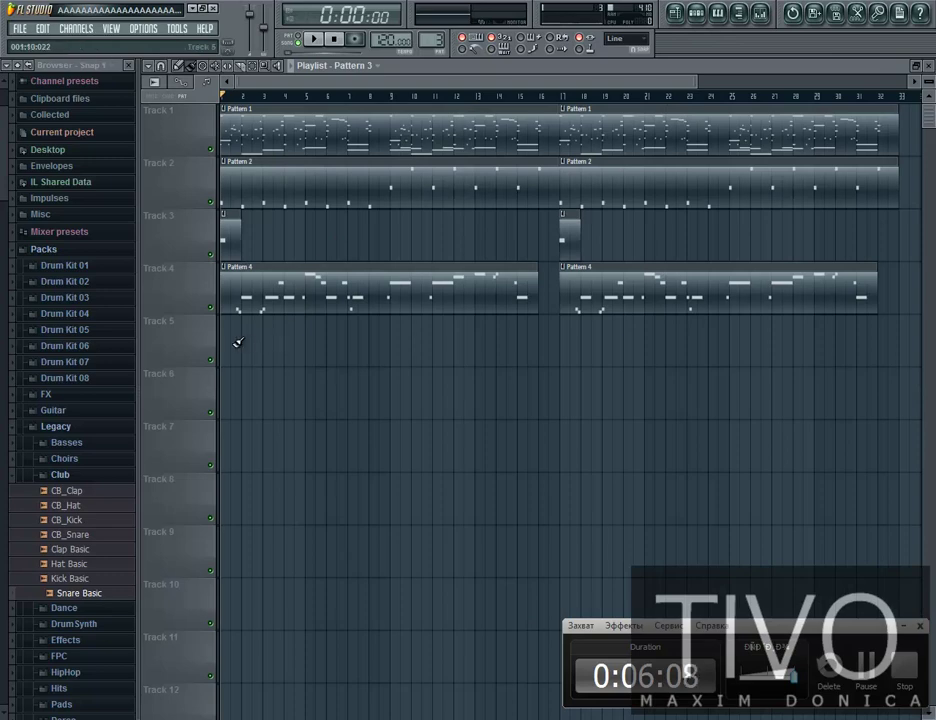
left_click(927, 66)
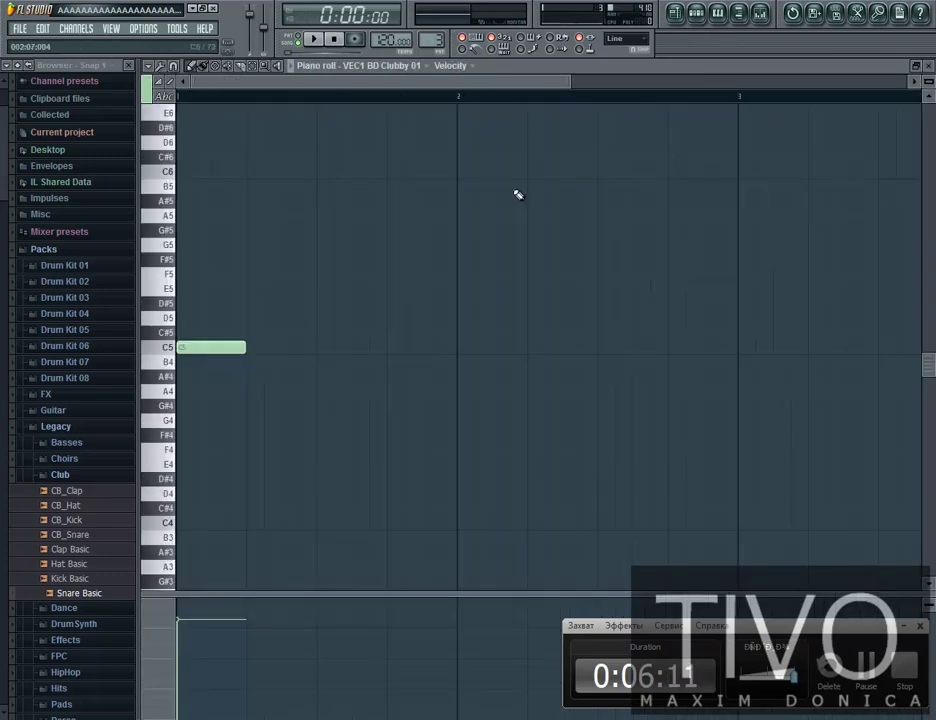
Add C5 kick notes at the start of bars 2, 3 and 4 while playing the song
key("space")
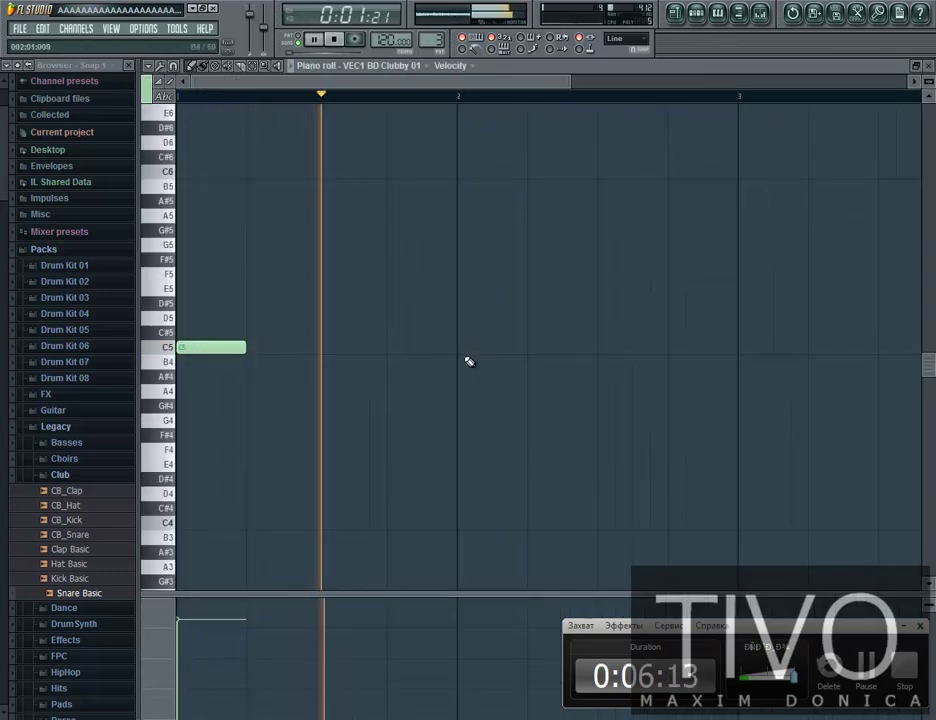
left_click(468, 351)
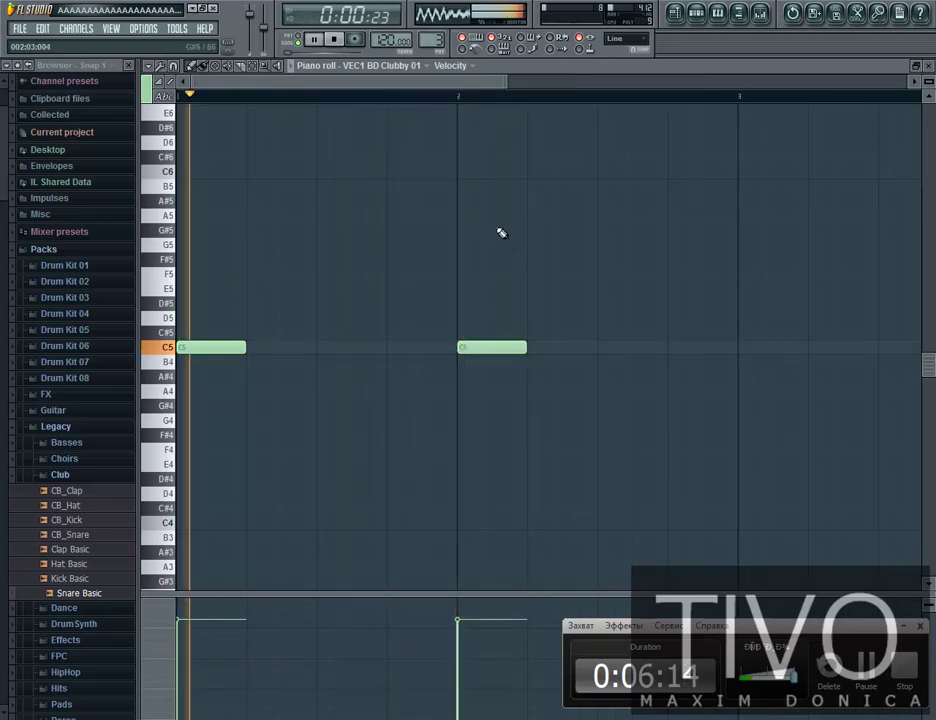
left_click(745, 346)
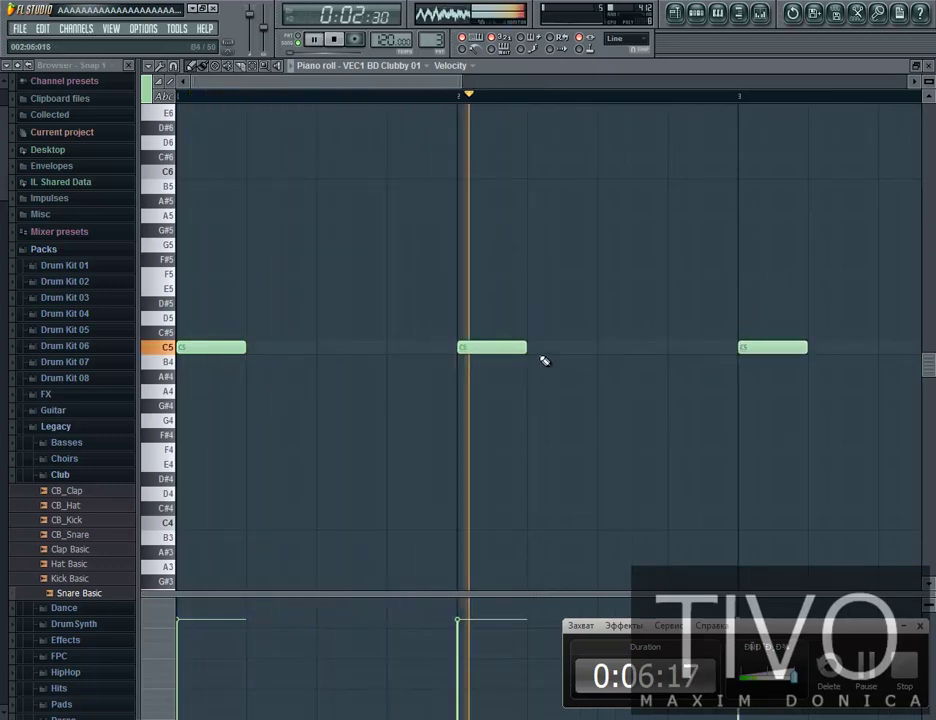
scroll(469, 101, "down", 2)
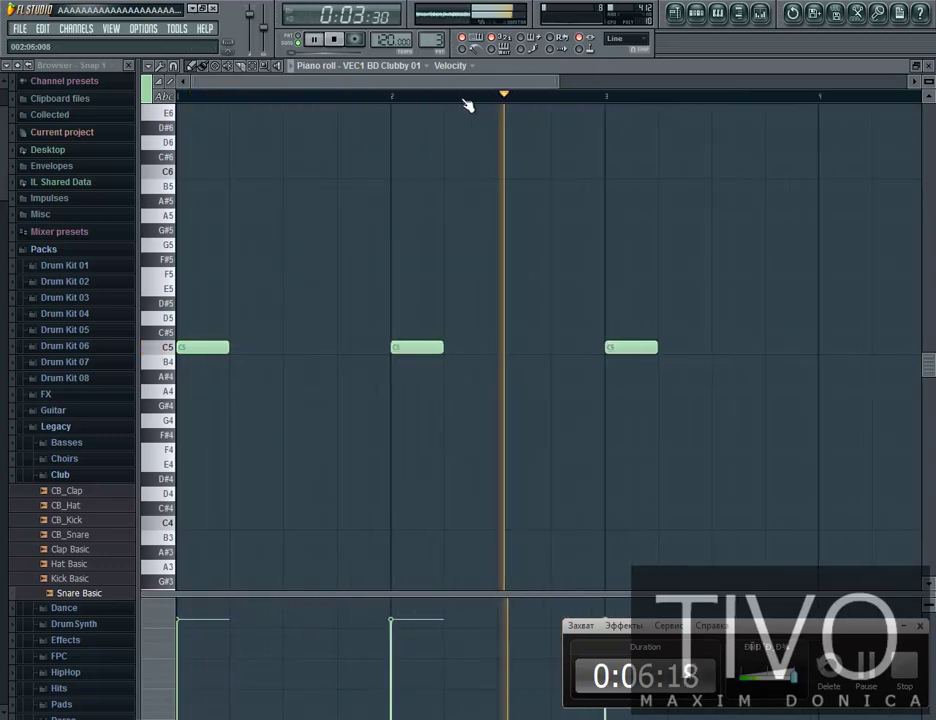
left_click(797, 349)
Try extending the kick line with C5 notes at the start of bars 5, 6 and 7
scroll(690, 100, "down", 2)
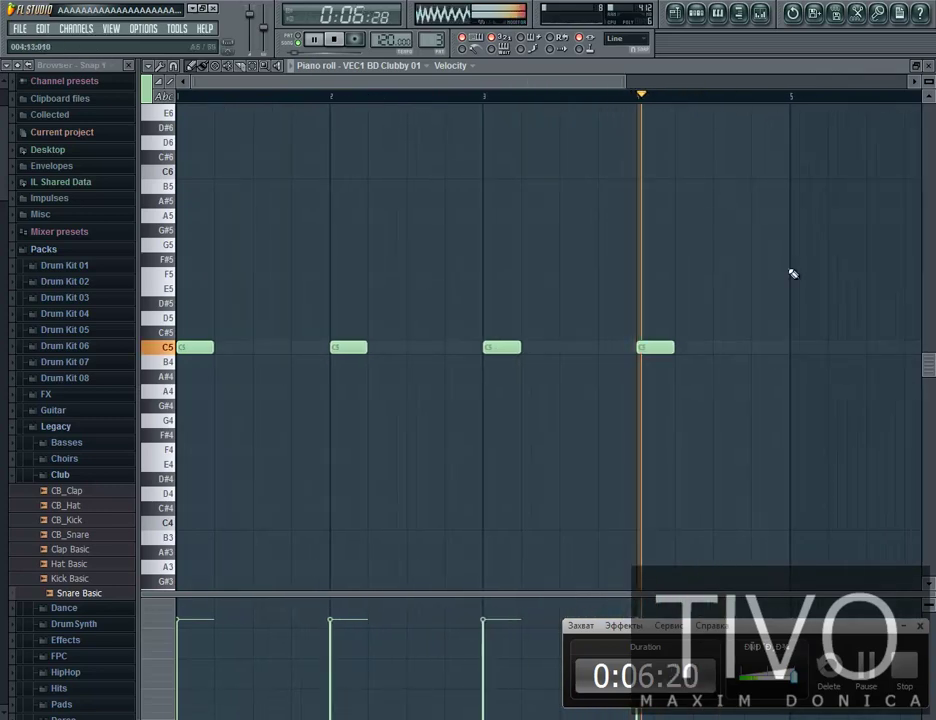
left_click(796, 348)
scroll(620, 100, "down", 2)
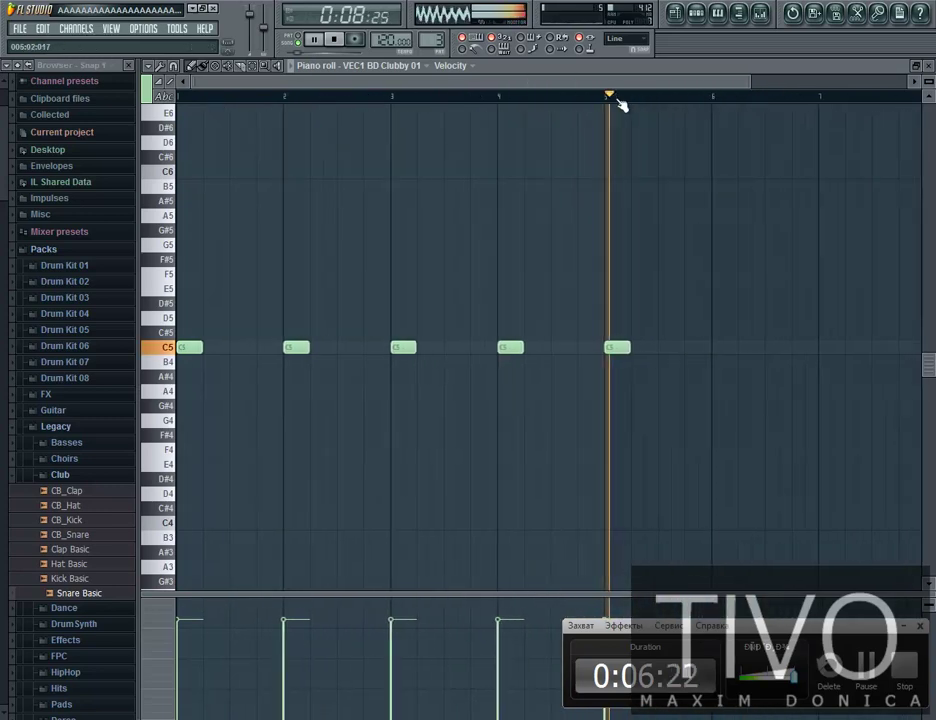
left_click(710, 354)
scroll(681, 94, "down", 2)
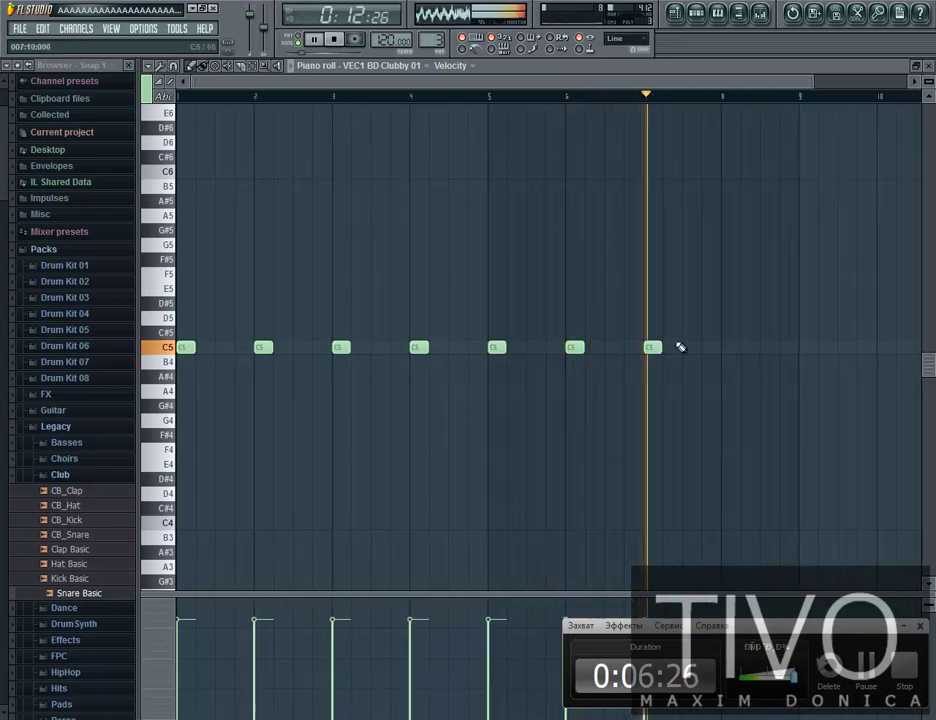
Place Pattern 3 clips on playlist Track 3 at bars 5, 9, 13 and 21
left_click(928, 67)
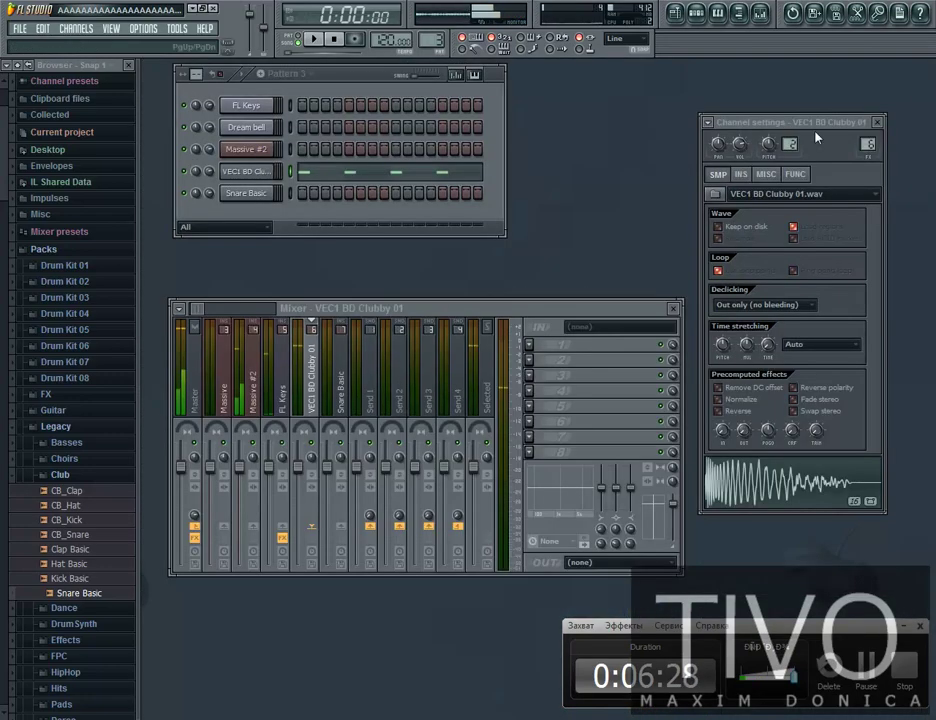
key("F5")
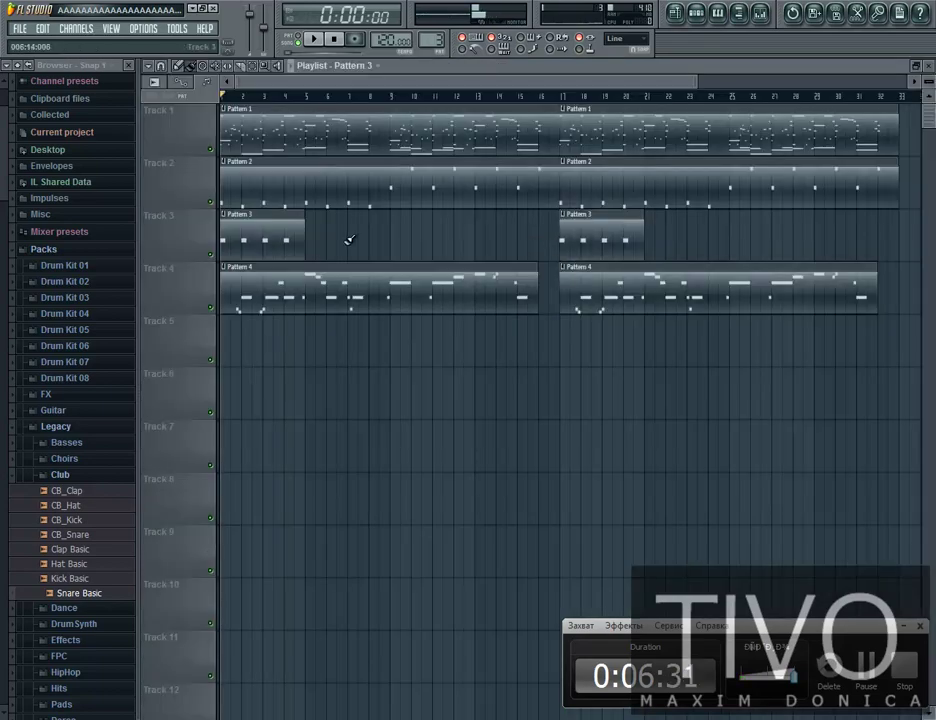
left_click(313, 240)
left_click(402, 236)
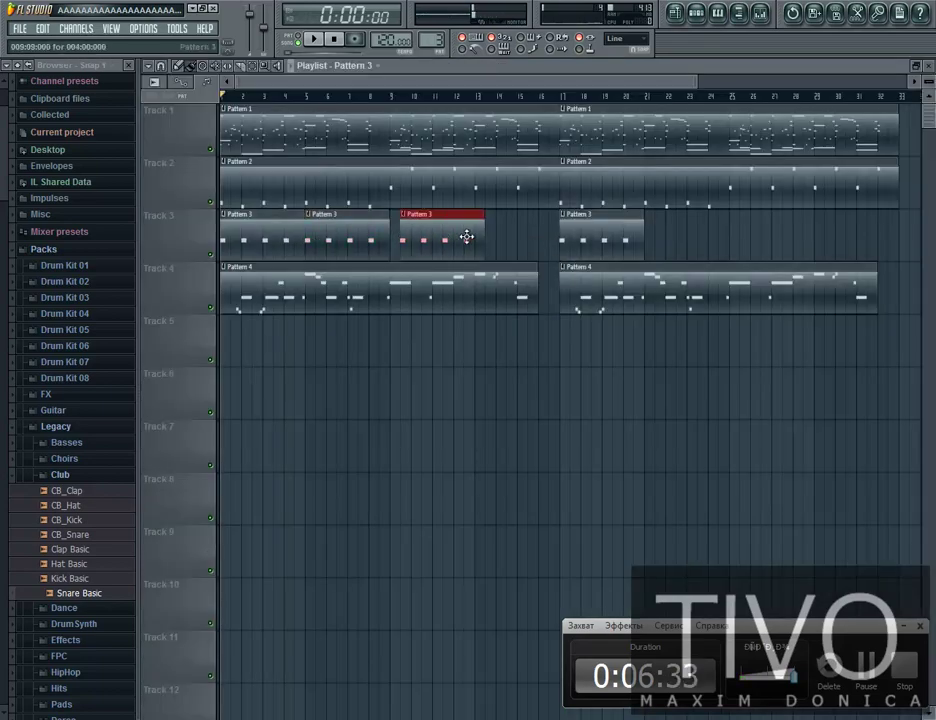
left_click(483, 239)
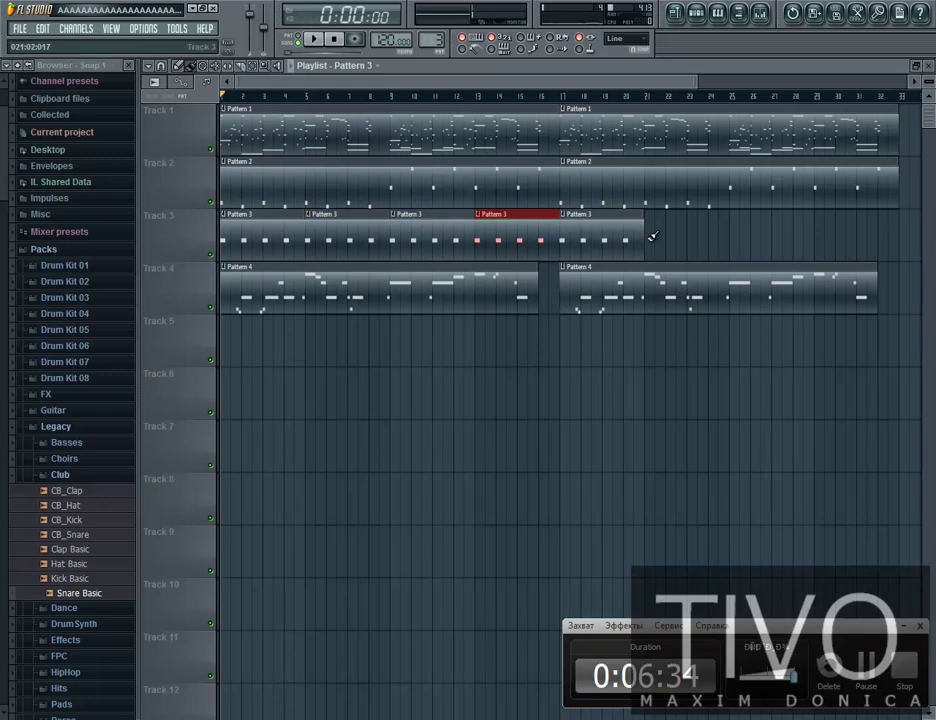
left_click(652, 236)
Delete all four Pattern 3 clips before bar 17 on playlist Track 3
right_click(515, 240)
right_click(430, 240)
right_click(345, 242)
right_click(260, 240)
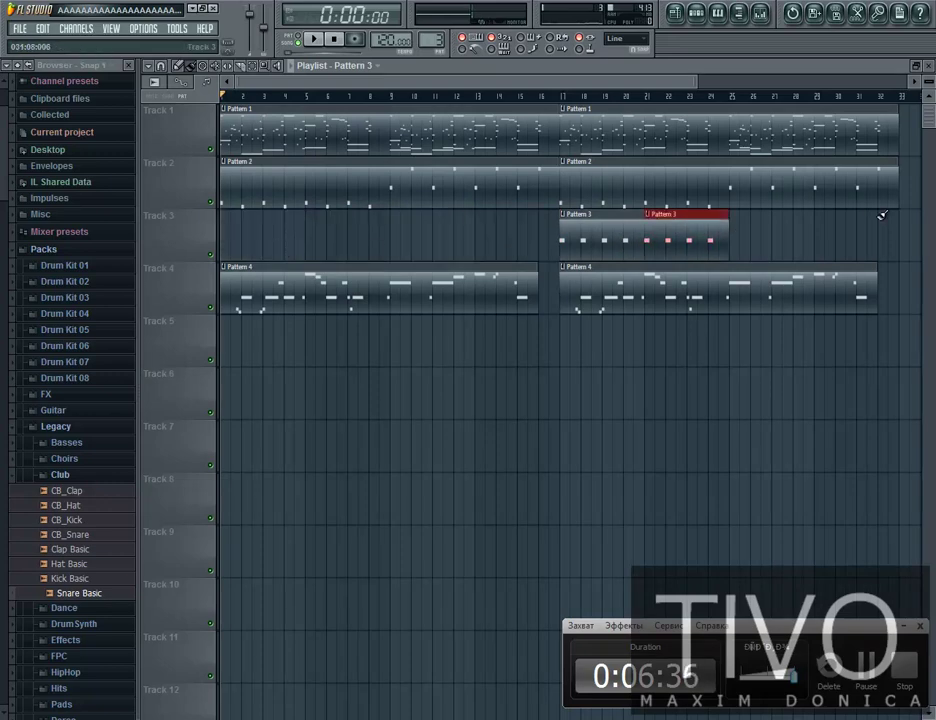
Arrange Track 3 so Pattern 3 clips sit only at bars 17 and 25, and set the playback position to bar 17
left_click(740, 232)
left_click(821, 232)
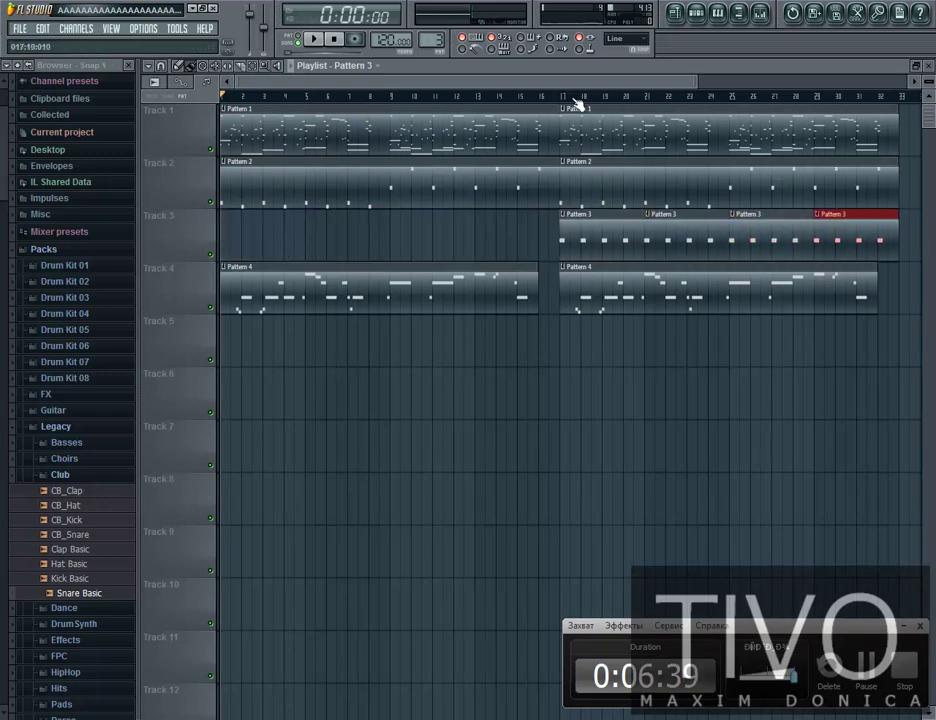
left_click(560, 98)
right_click(681, 240)
right_click(842, 236)
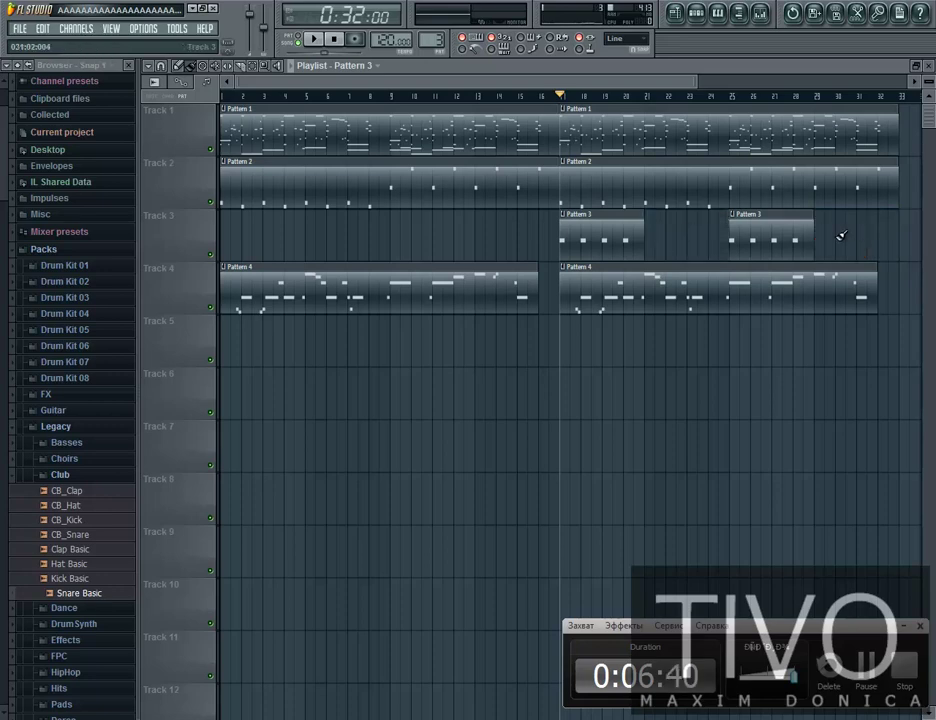
Add a C5 kick note at step 7 of bar 1 in Pattern 3's piano roll and shorten it to two steps
double_click(614, 229)
left_click_drag(373, 84, 182, 94)
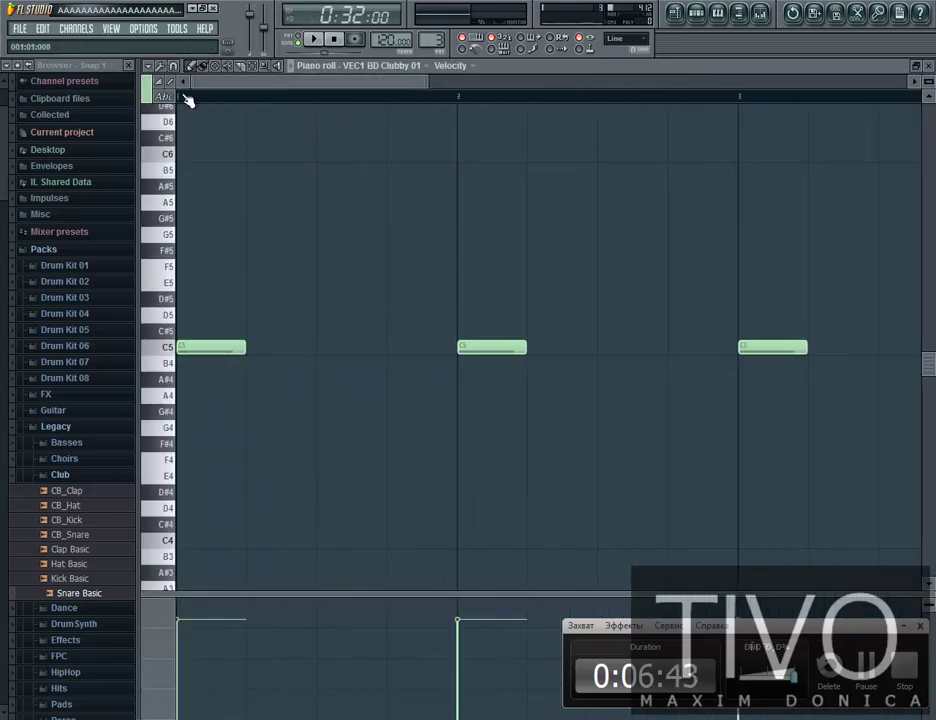
key("space")
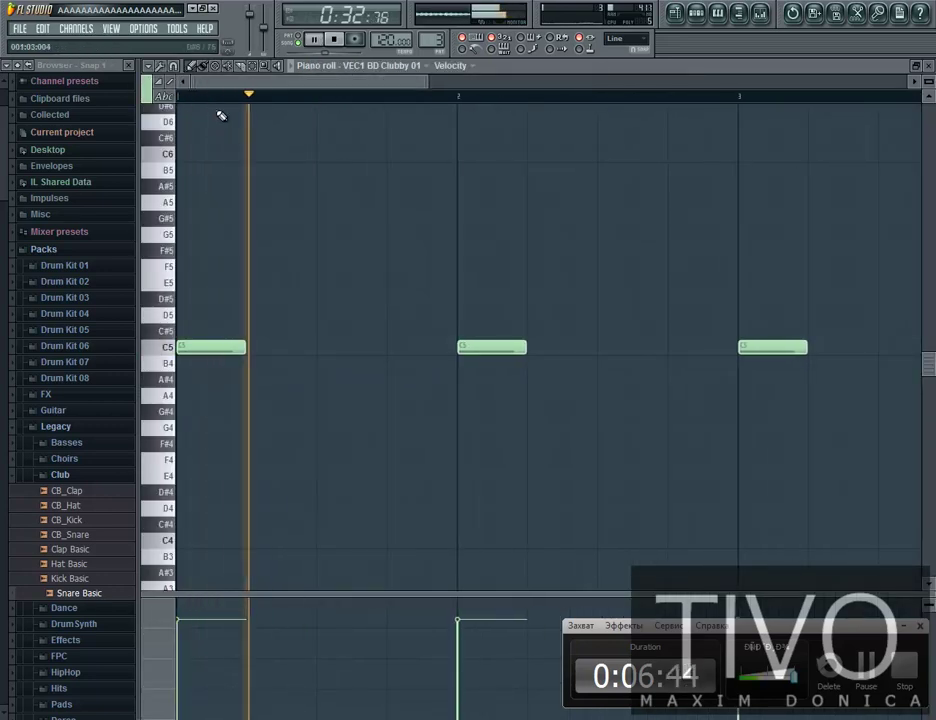
left_click(304, 348)
left_click_drag(356, 349, 328, 349)
key("space")
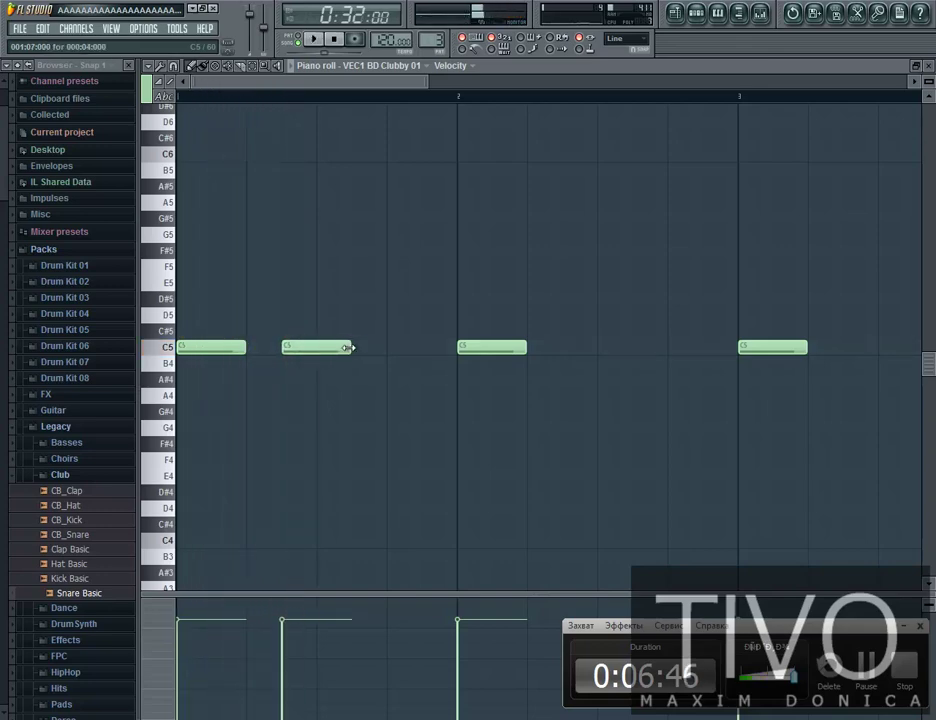
Add two-step C5 kick notes at step 7 of bars 2, 3 and 4, checking the rhythm by playback
key("space")
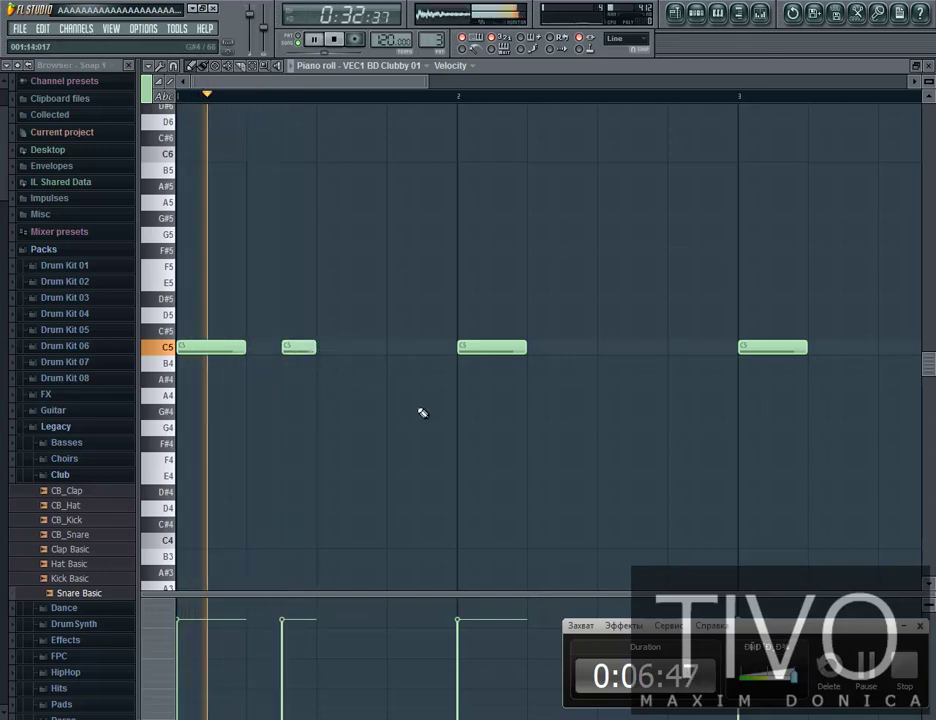
left_click(580, 350)
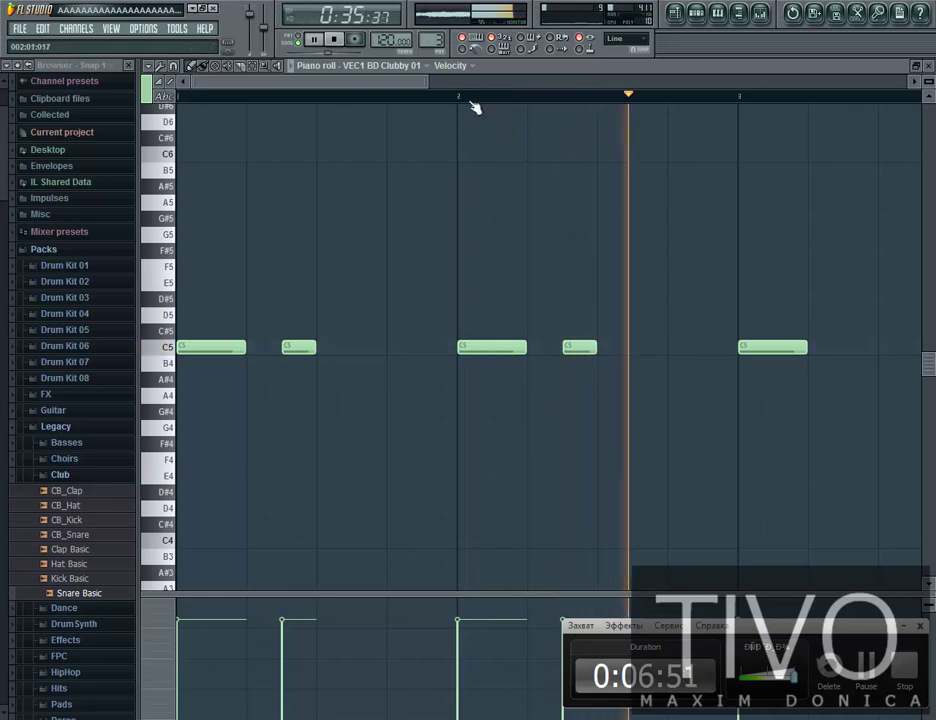
scroll(475, 106, "down", 2)
key("space")
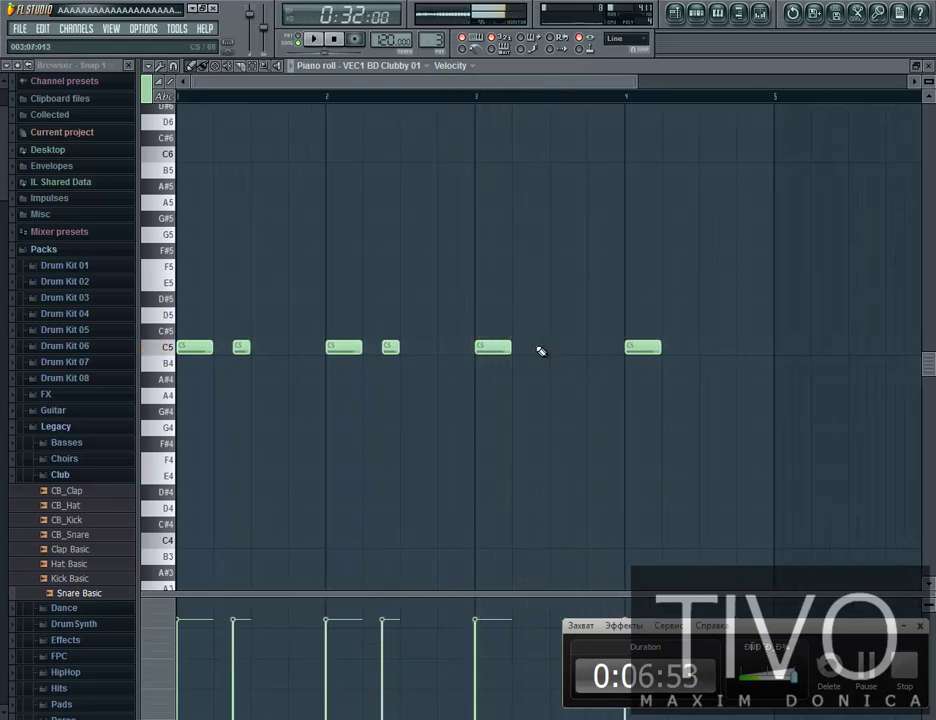
scroll(537, 96, "up", 3)
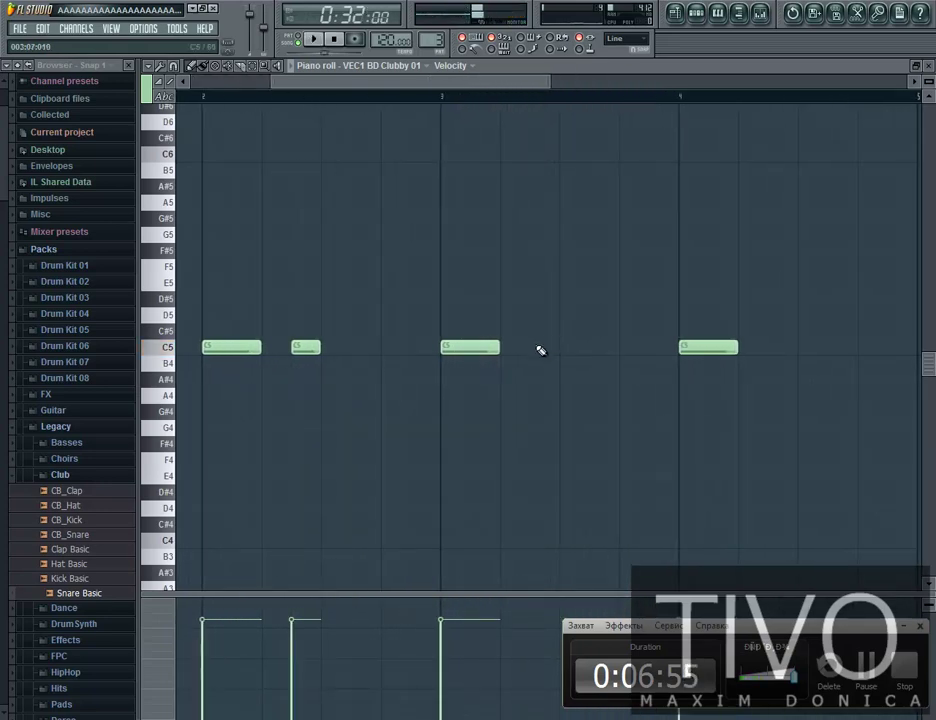
key("space")
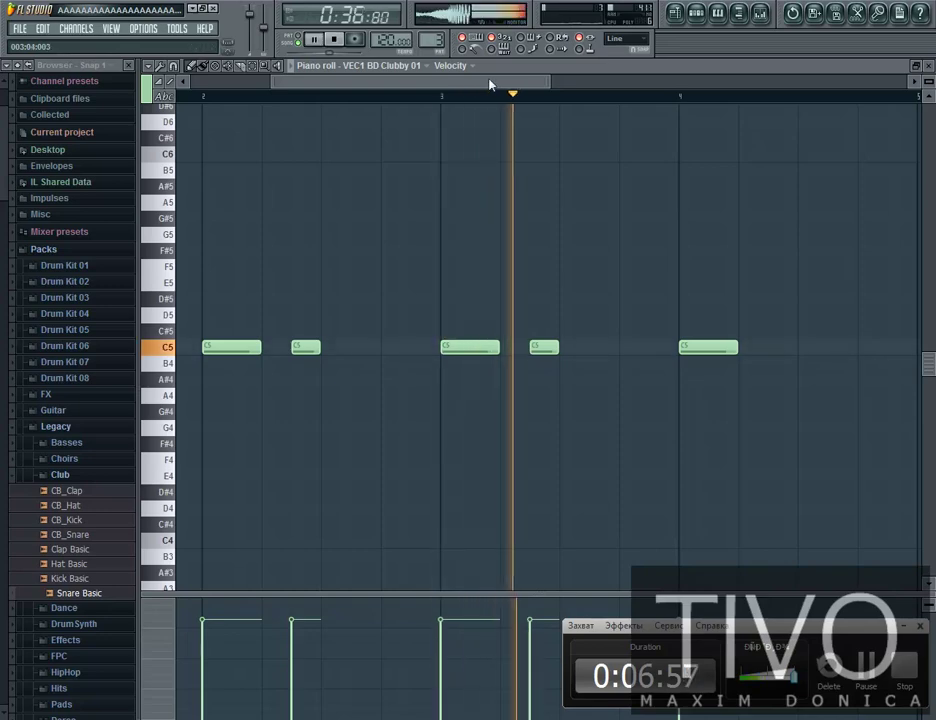
left_click(404, 347)
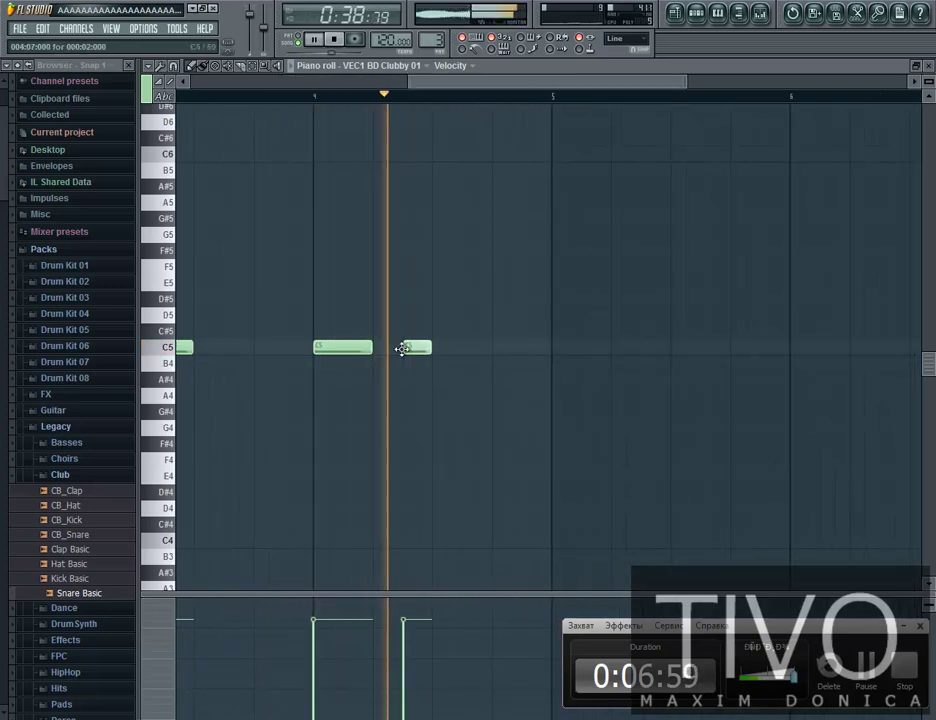
key("space")
key("space")
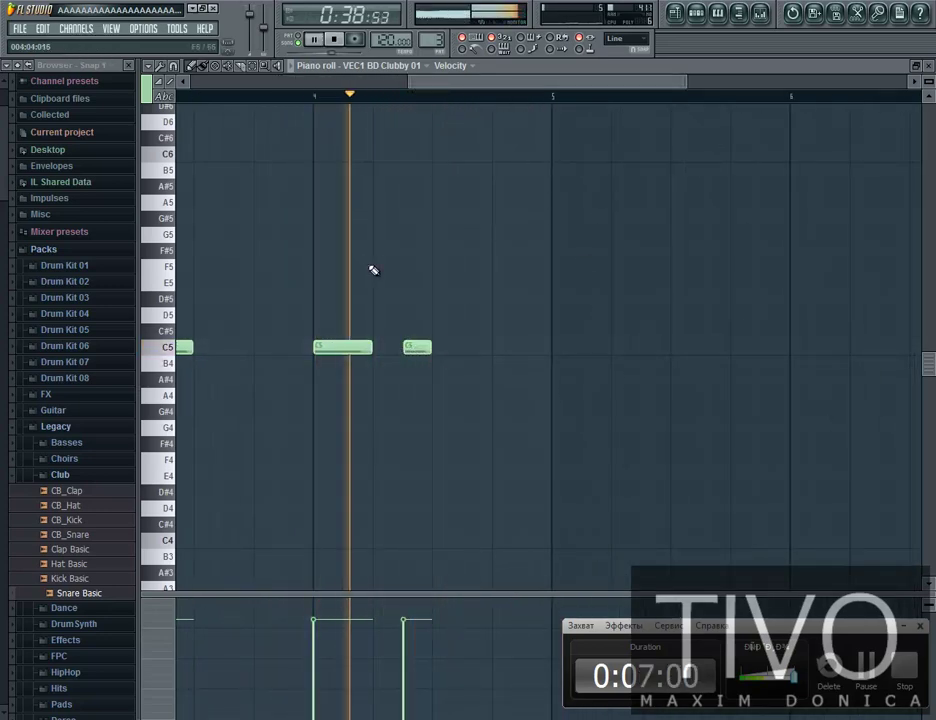
key("space")
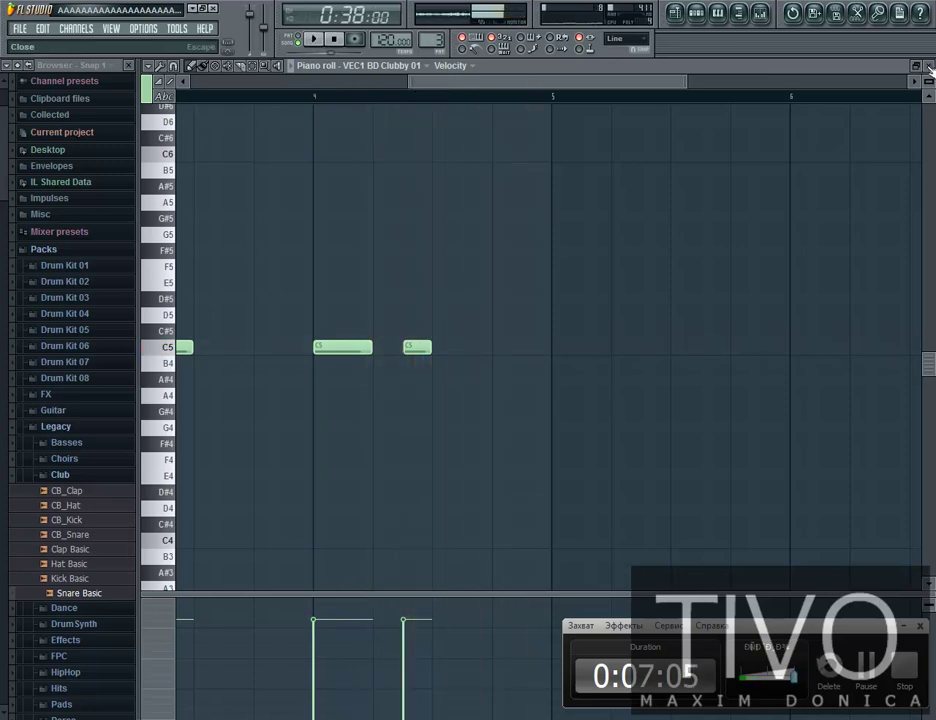
Place Pattern 3 clips at bars 21 and 29 on playlist Track 3 and audition the kick rhythm from bar 17
left_click(929, 66)
left_click(651, 234)
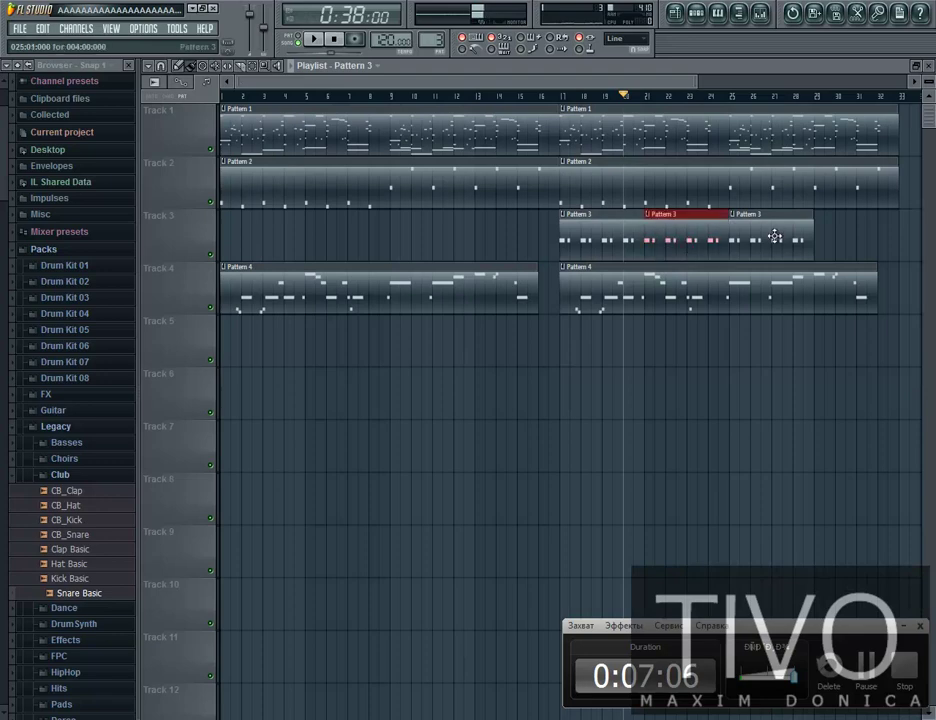
left_click(816, 240)
left_click(566, 99)
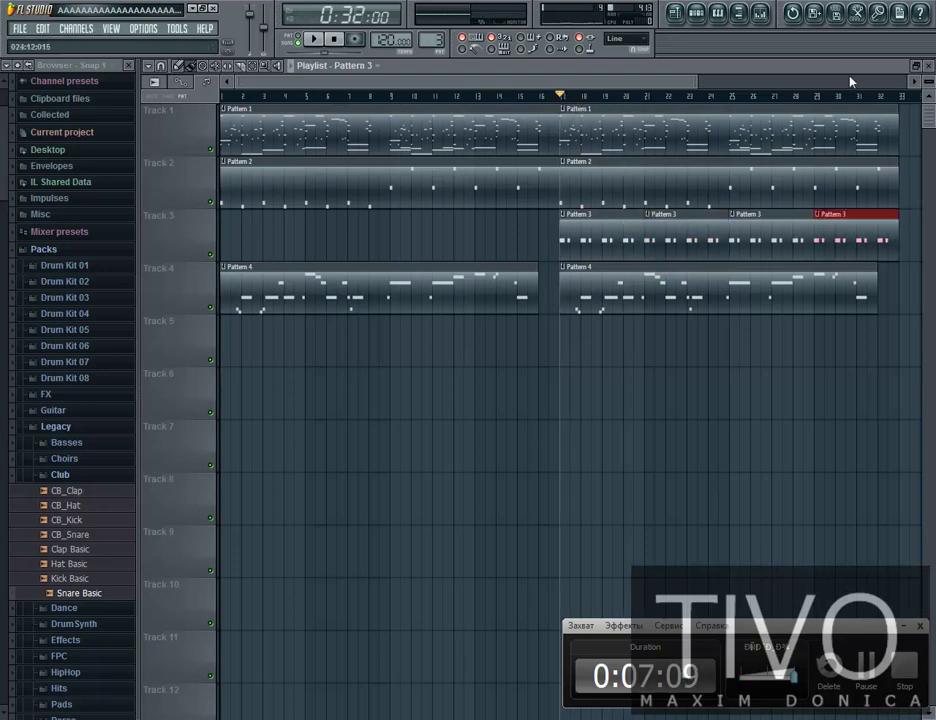
left_click(930, 66)
left_click_drag(477, 95, 182, 100)
scroll(183, 100, "down", 2)
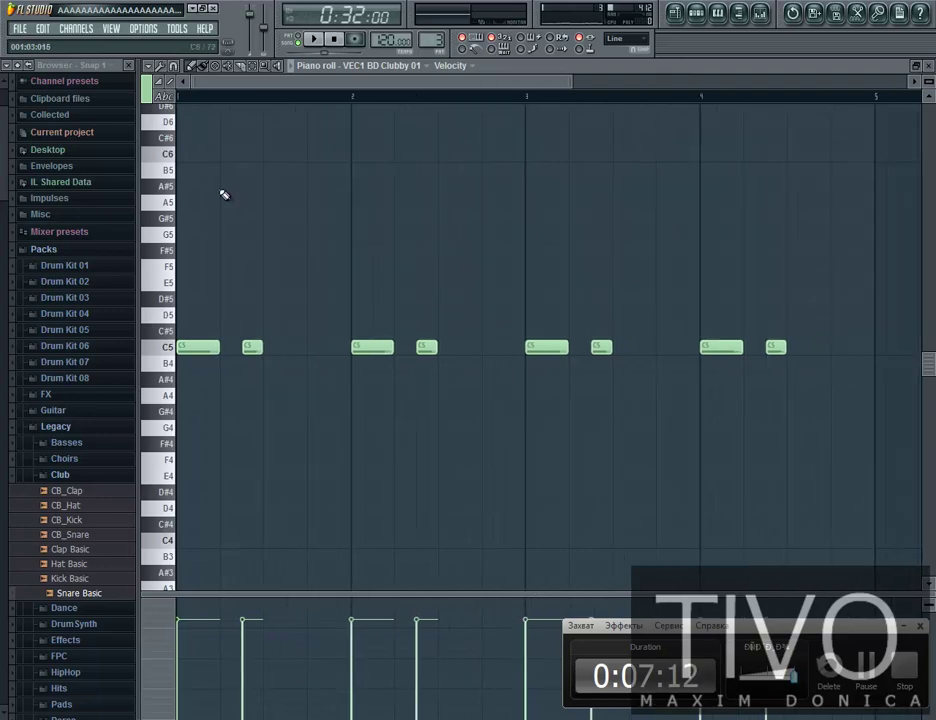
key("space")
key("space")
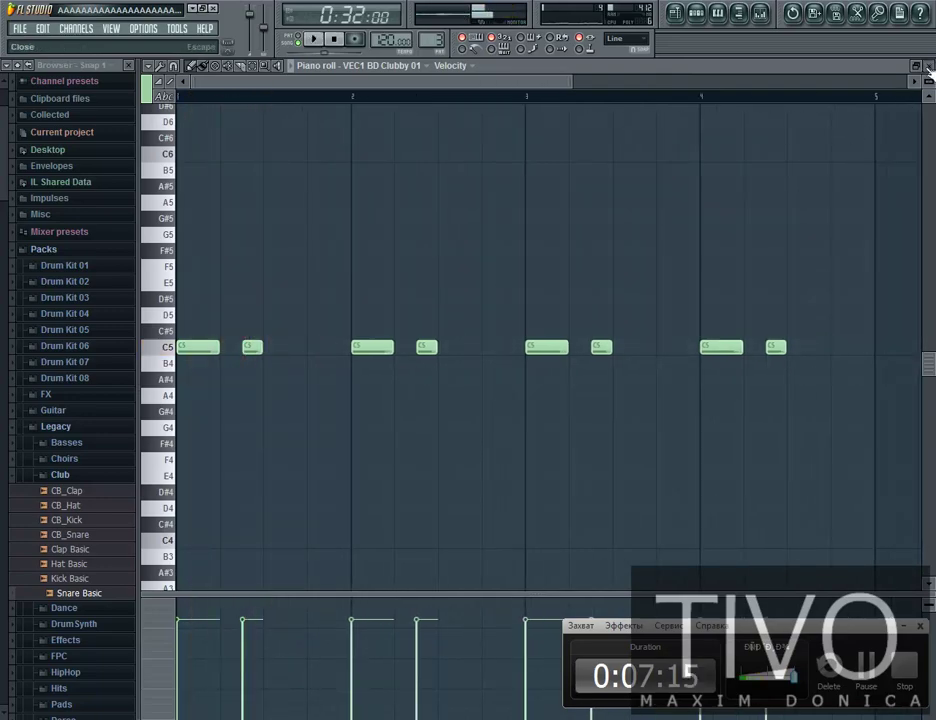
Add a two-step C5 note at step 9 of bar 1 in the Snare Basic piano roll
left_click(928, 68)
right_click(270, 198)
left_click(295, 194)
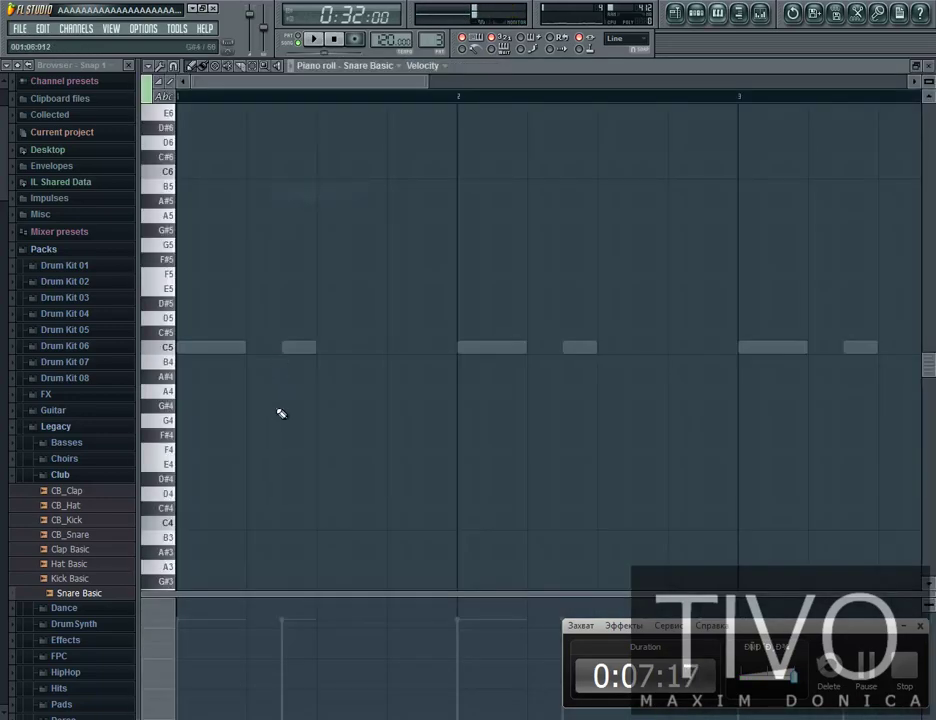
left_click(332, 349)
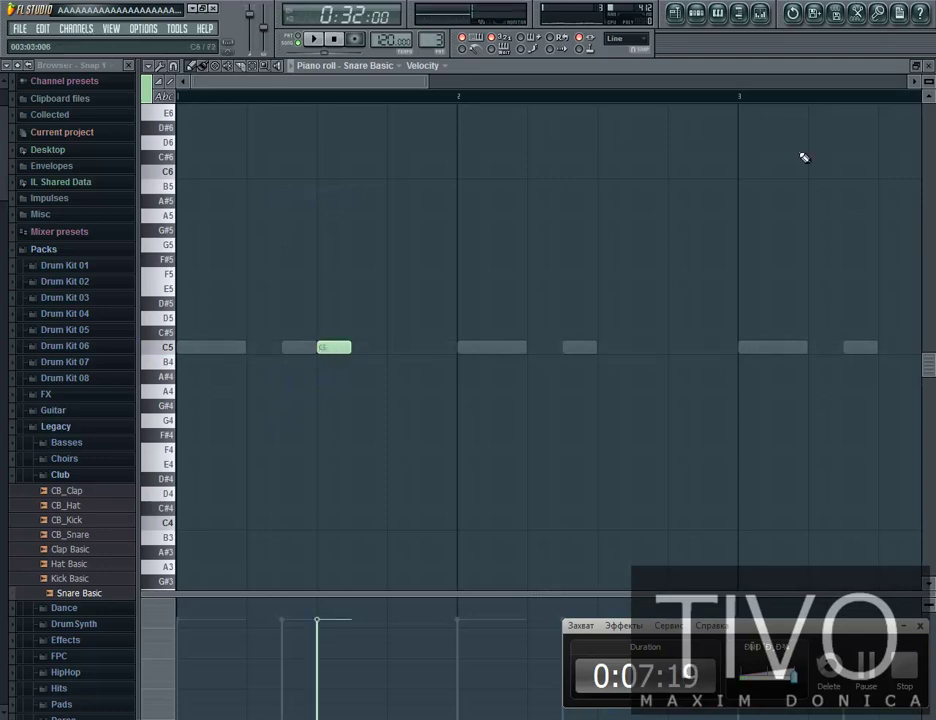
left_click(927, 66)
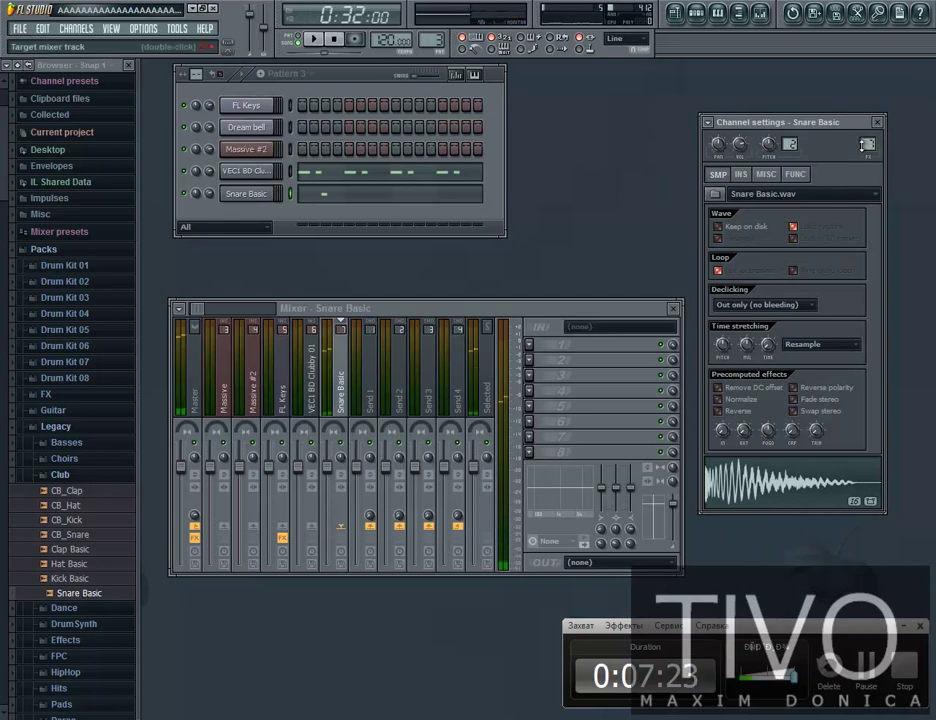
Add Fruity Reeverb 2 to the Snare Basic mixer track, enlarge its room size and set the wet level to 53%
left_click(531, 345)
mouse_move(545, 359)
left_click(745, 635)
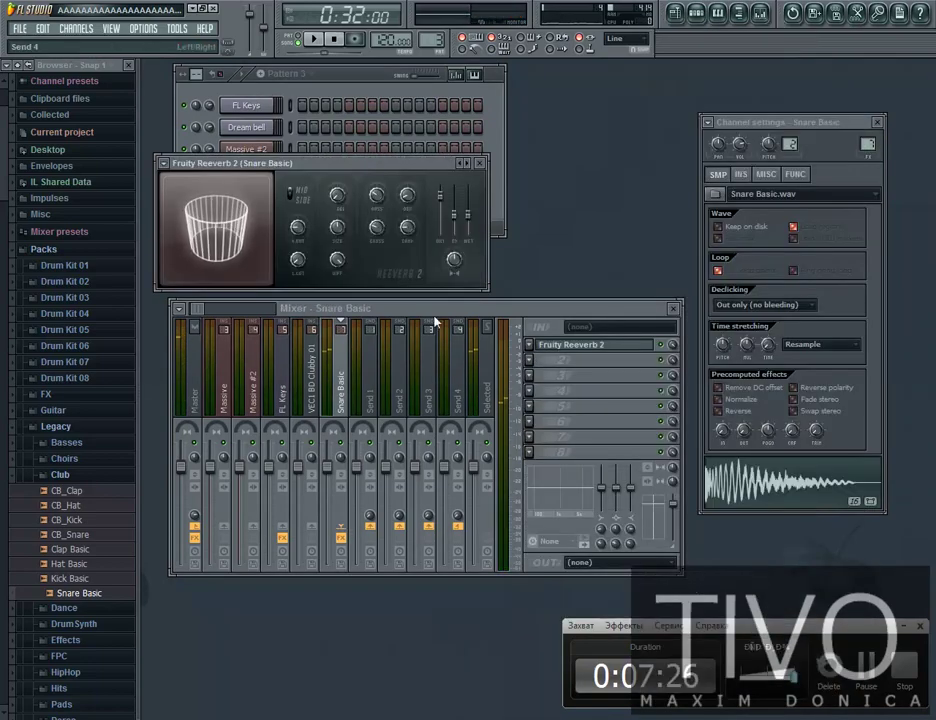
left_click_drag(337, 228, 337, 165)
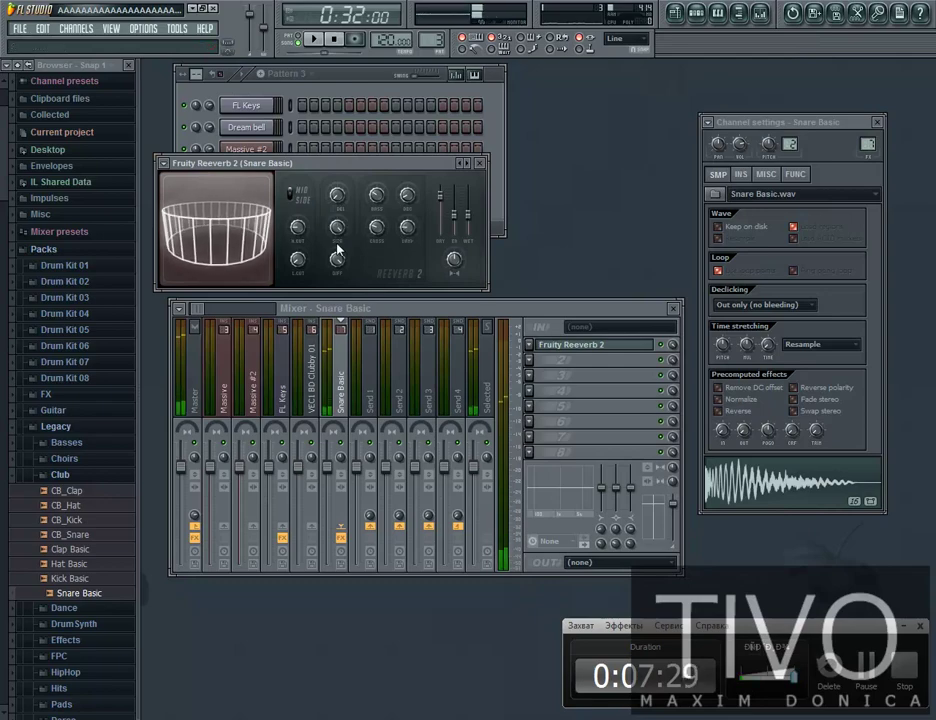
left_click_drag(299, 229, 301, 234)
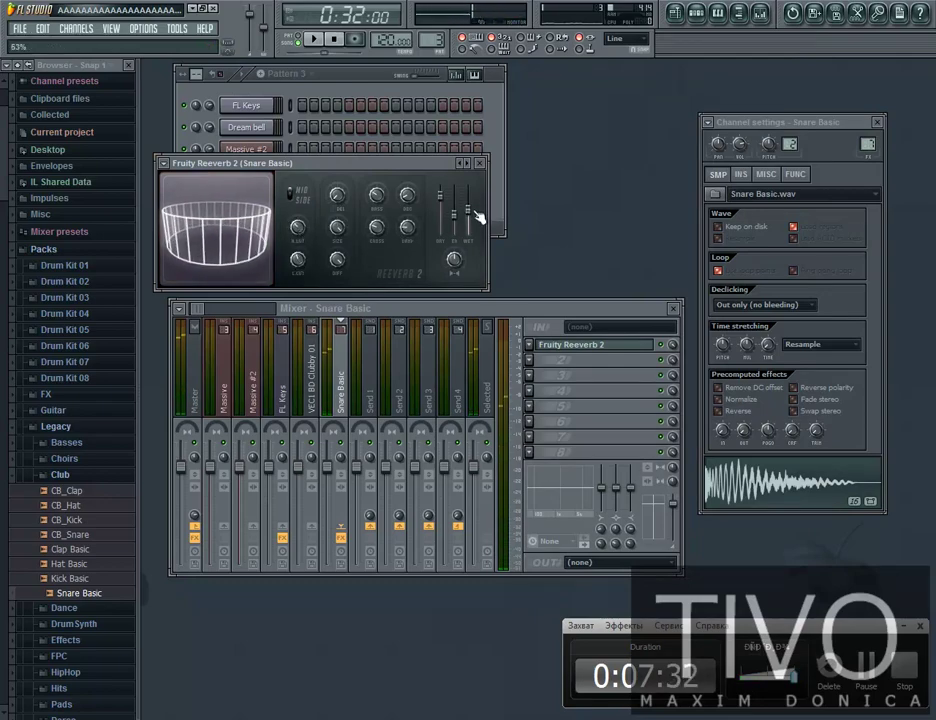
left_click(480, 163)
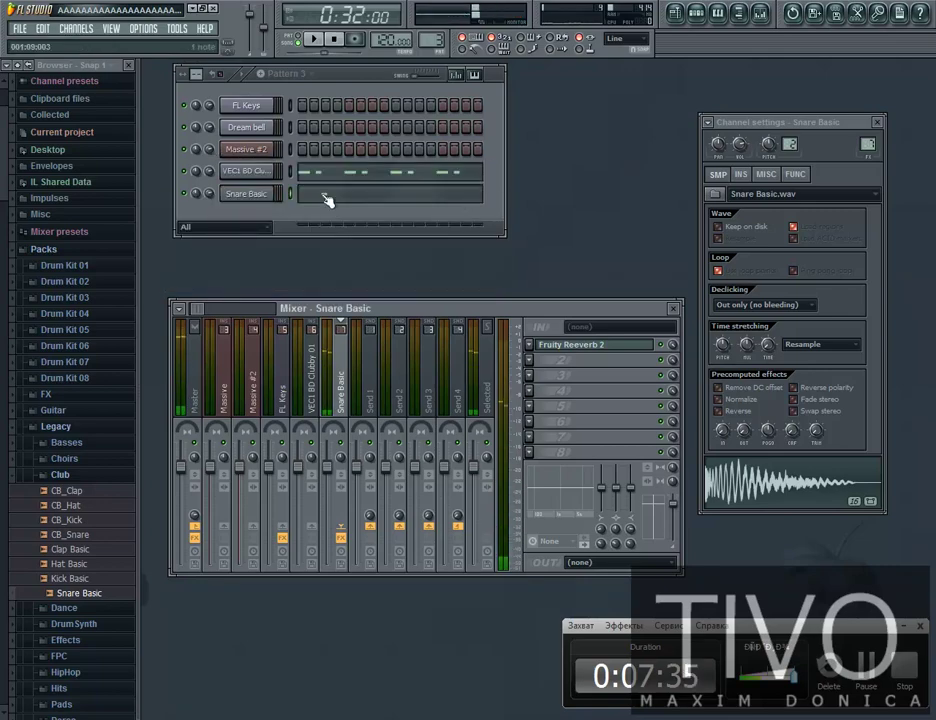
Add two-step C5 snare notes at step 9 of bars 2, 3 and 4, checking the beat by playback
left_click(326, 198)
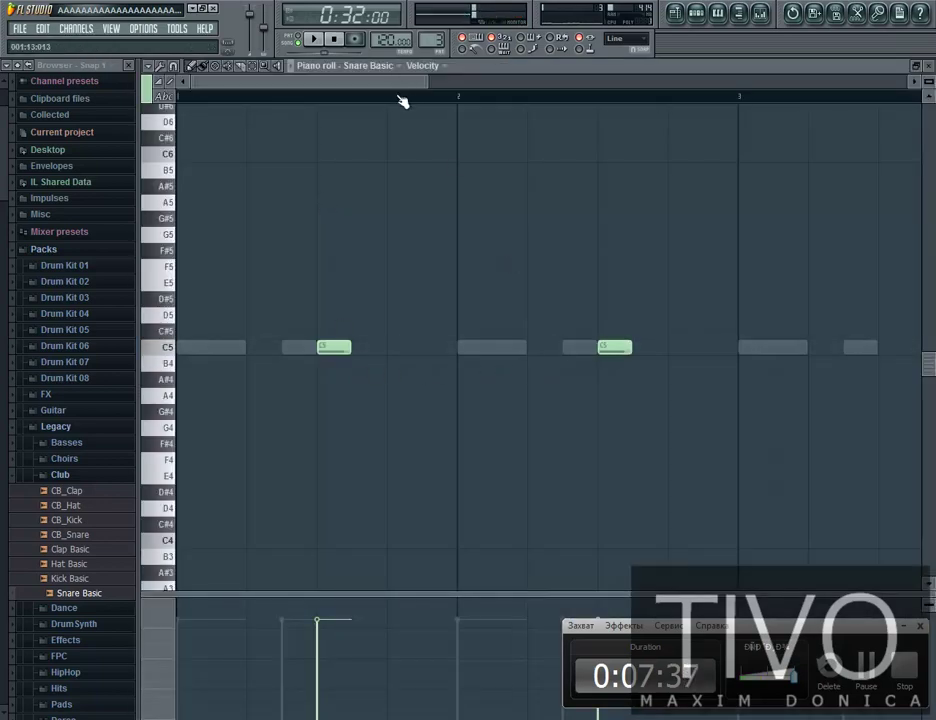
scroll(400, 101, "down", 2)
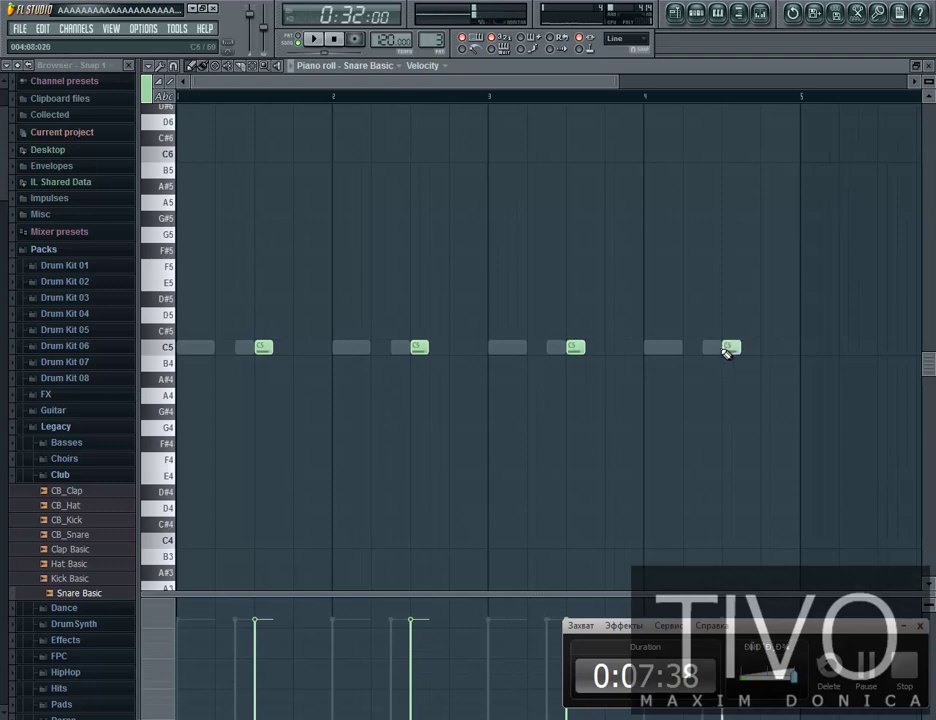
key("space")
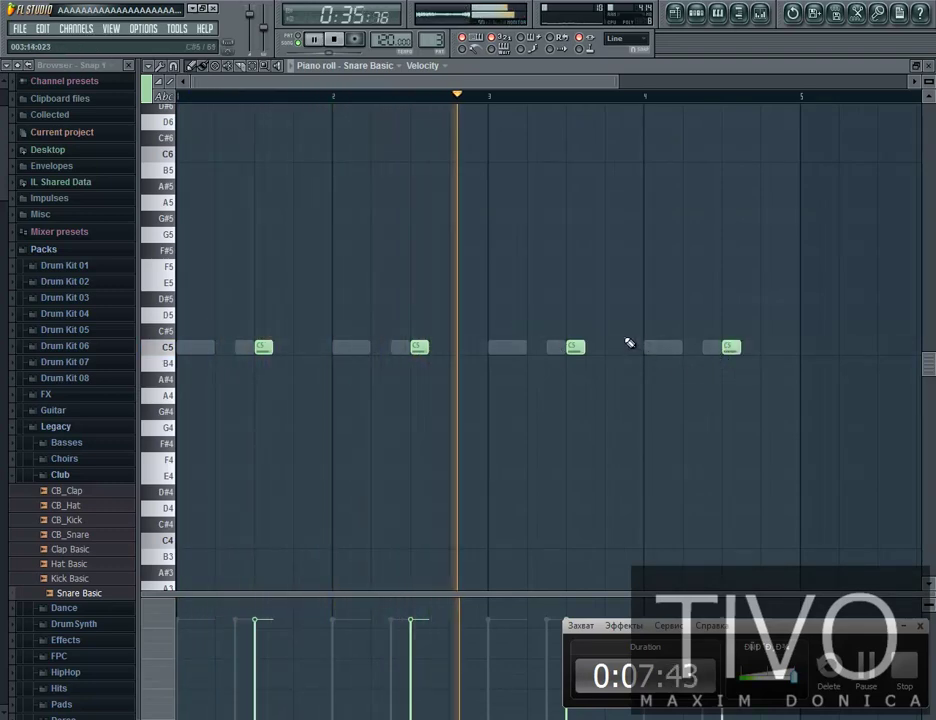
left_click(928, 69)
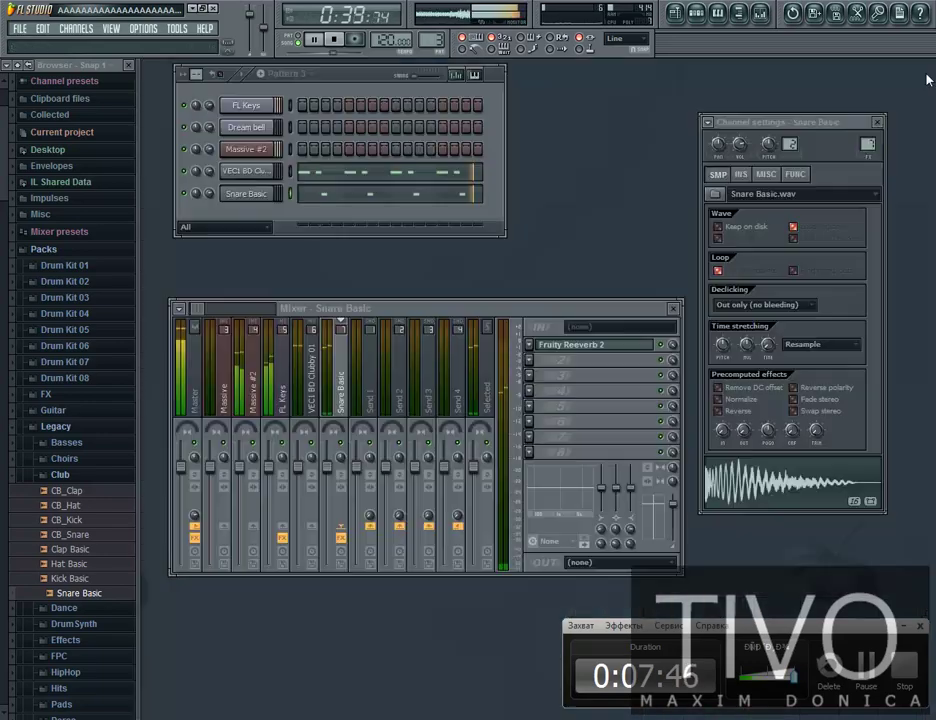
Shorten bar 2's first kick note to two steps and add a two-step C5 kick at step 4
left_click(385, 181)
scroll(318, 104, "up", 3)
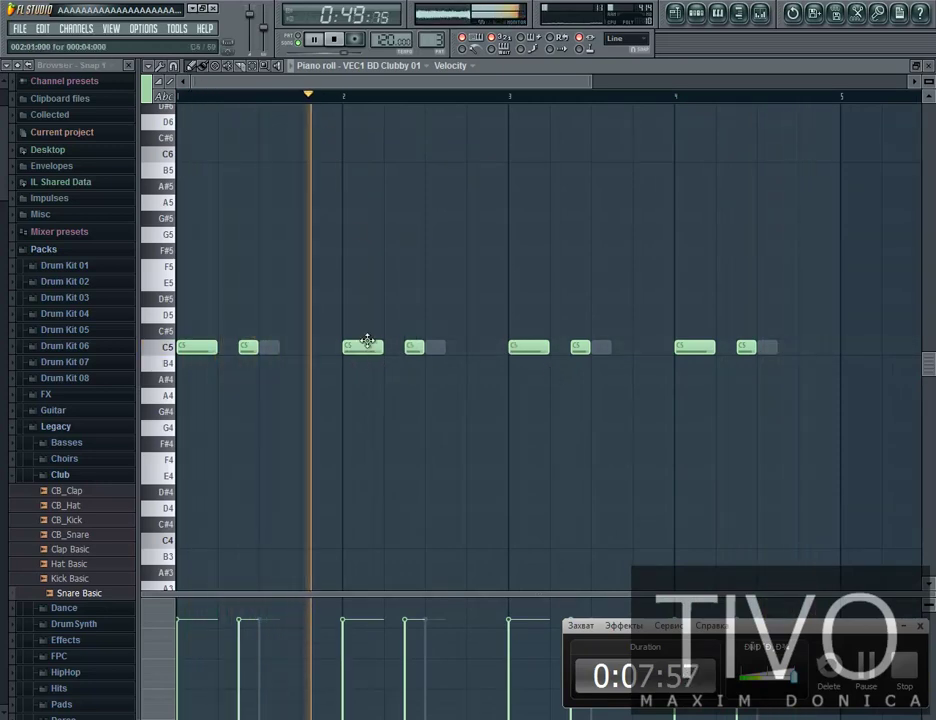
scroll(355, 104, "up", 2)
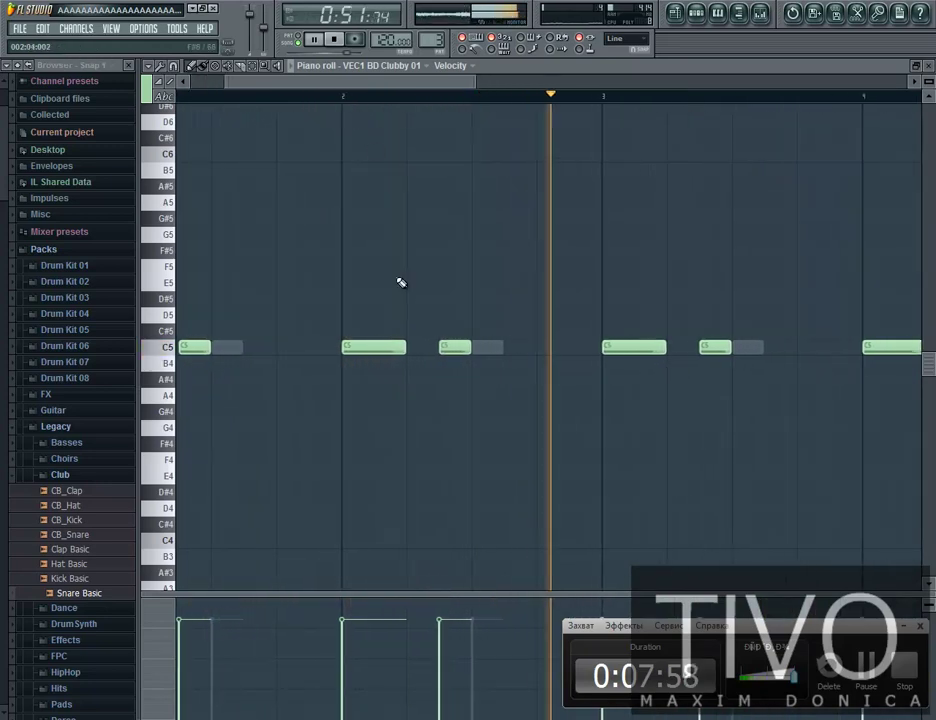
left_click_drag(405, 346, 373, 347)
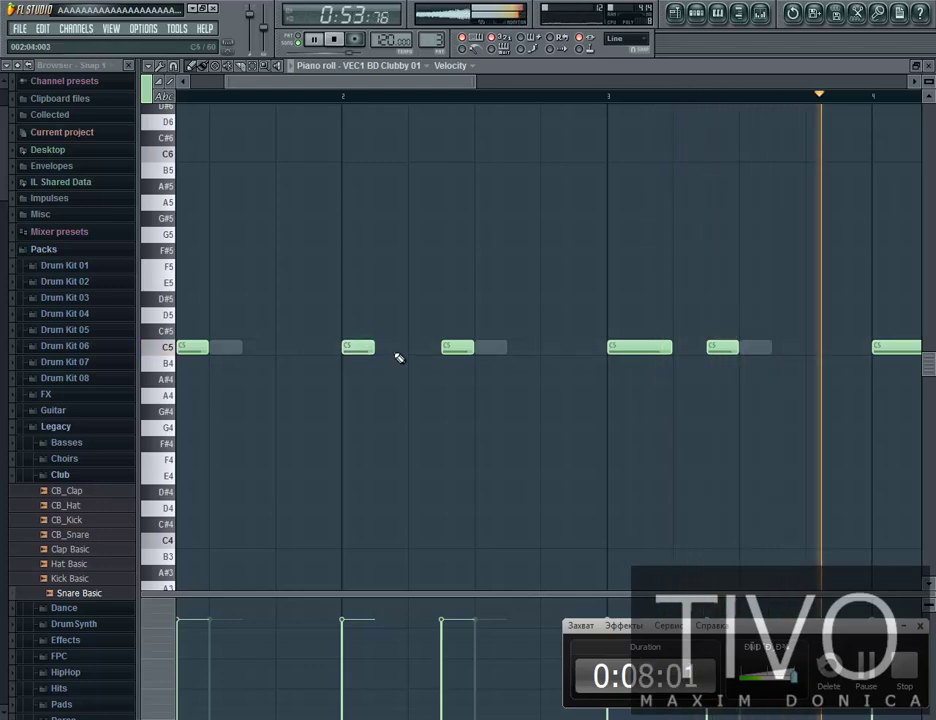
left_click(394, 348)
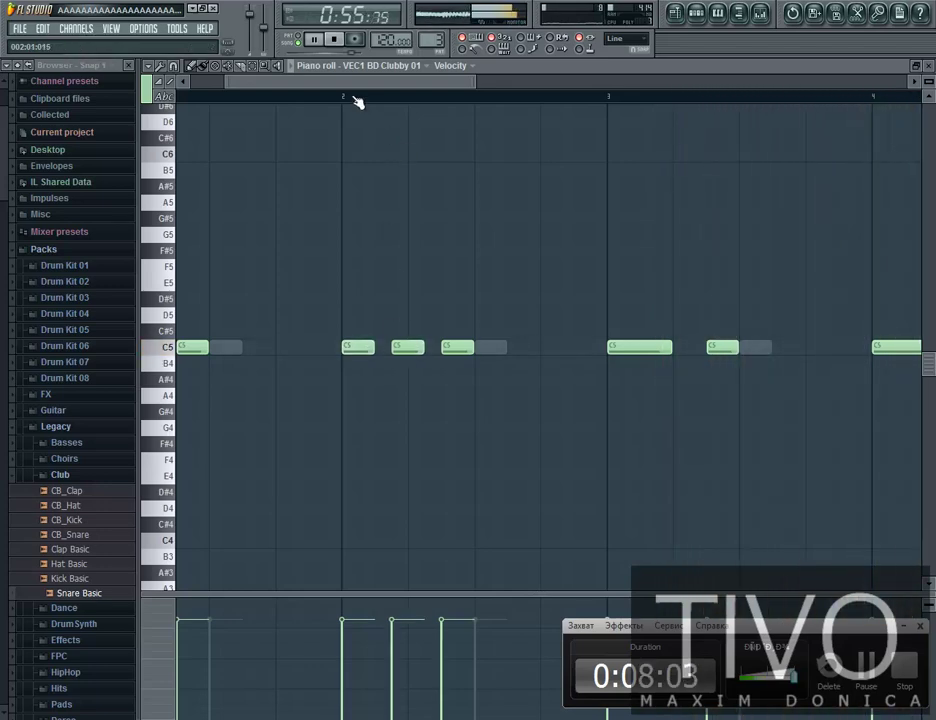
Shorten bar 4's first kick note to two steps and add two-step C5 kicks at steps 4 and 15
left_click_drag(244, 84, 203, 86)
left_click_drag(313, 85, 494, 92)
left_click_drag(501, 350, 469, 350)
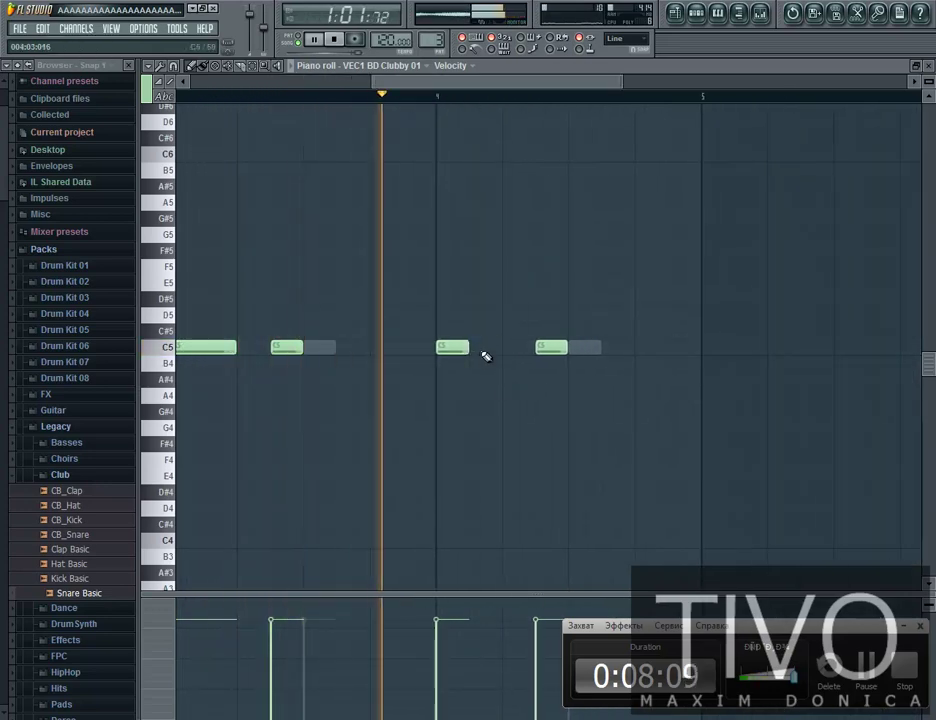
left_click(487, 350)
left_click(669, 350)
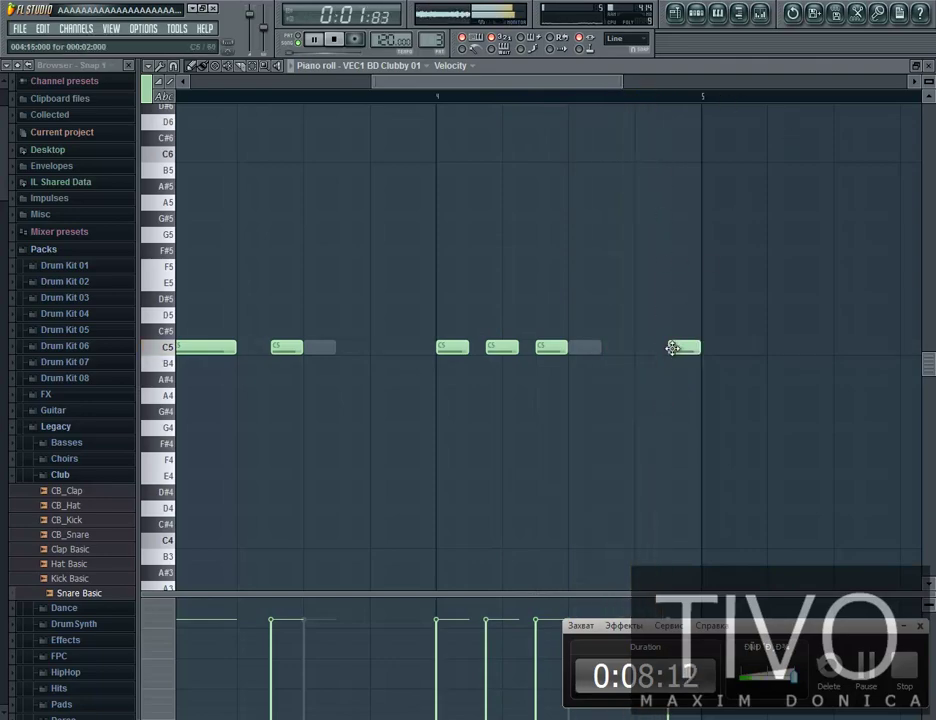
left_click_drag(583, 88, 398, 88)
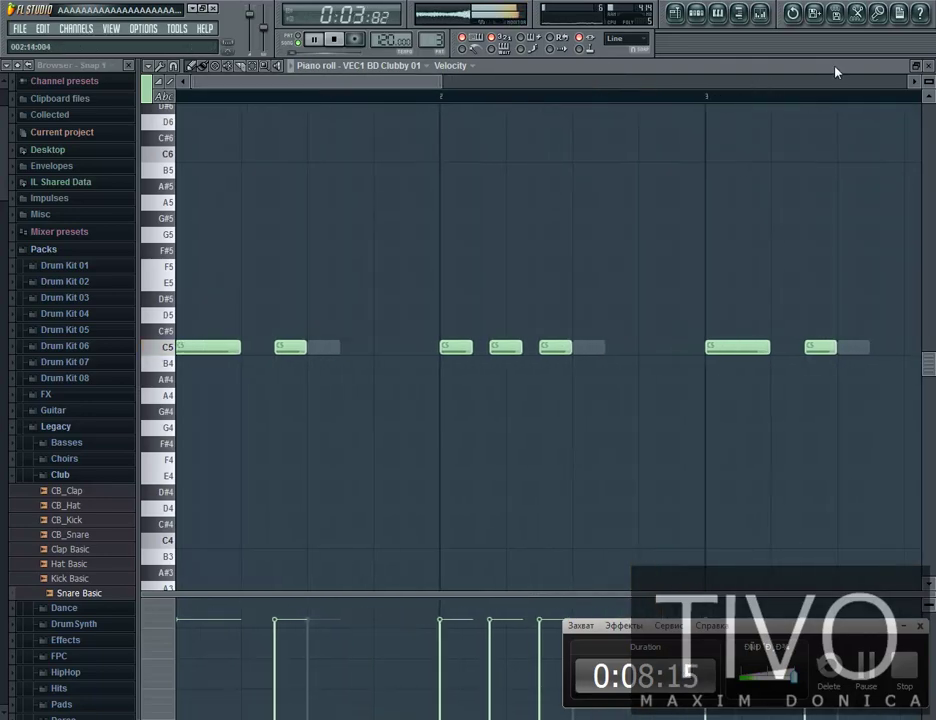
left_click(929, 66)
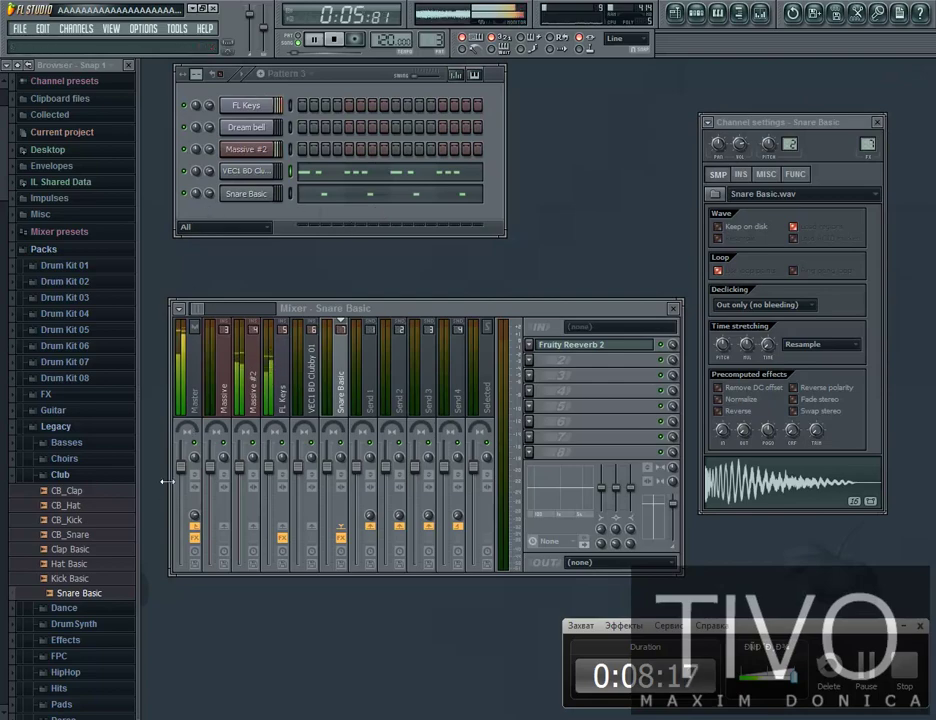
Preview the CB_Hat, CB_Kick and CB_Snare samples in the Club folder and browse the remaining sample folders
left_click(101, 507)
left_click(101, 521)
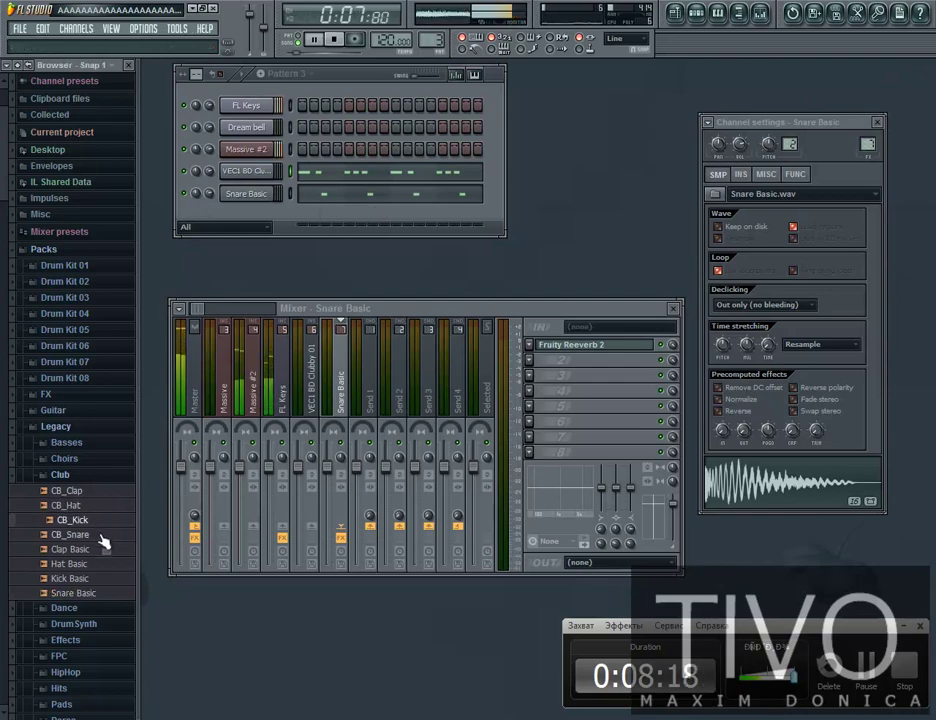
left_click(102, 537)
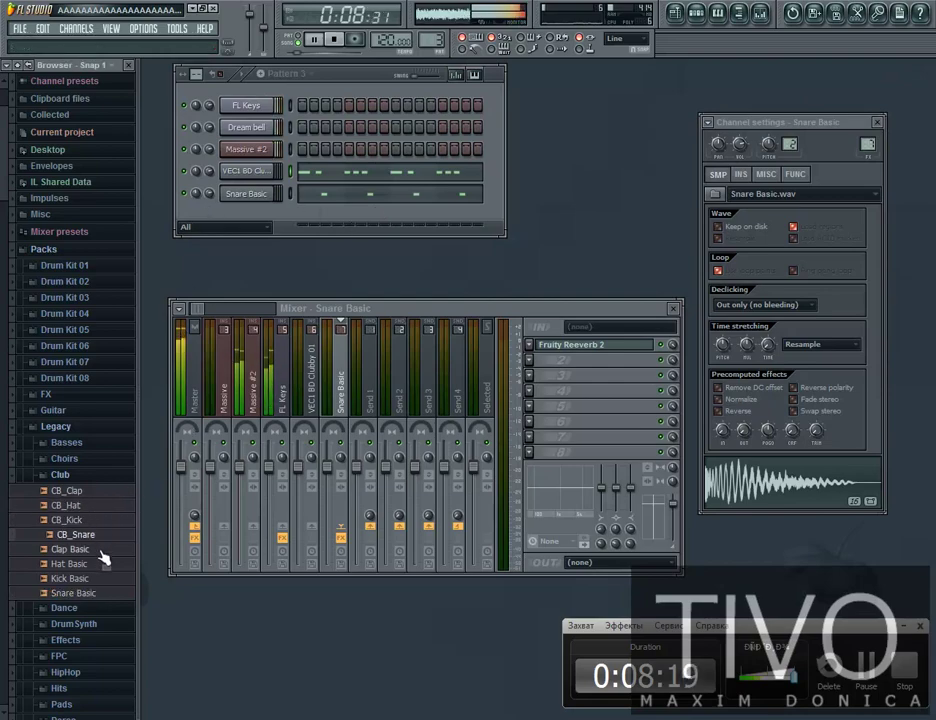
left_click(86, 477)
scroll(60, 560, "down", 8)
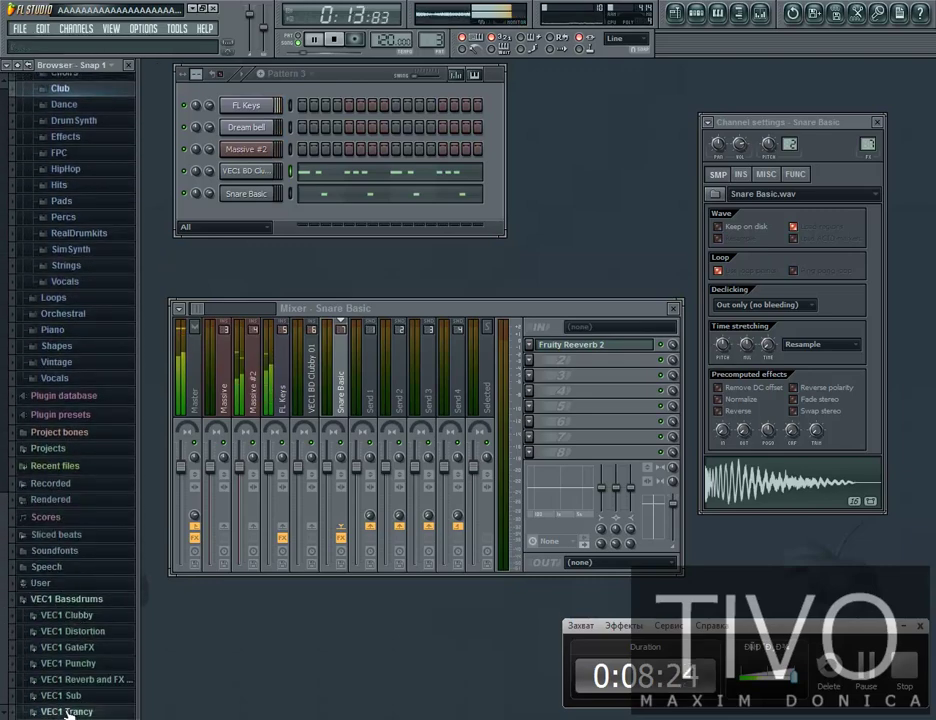
Insert a Fruity DrumSynth Live channel above Snare Basic and route it to a free mixer track
right_click(258, 196)
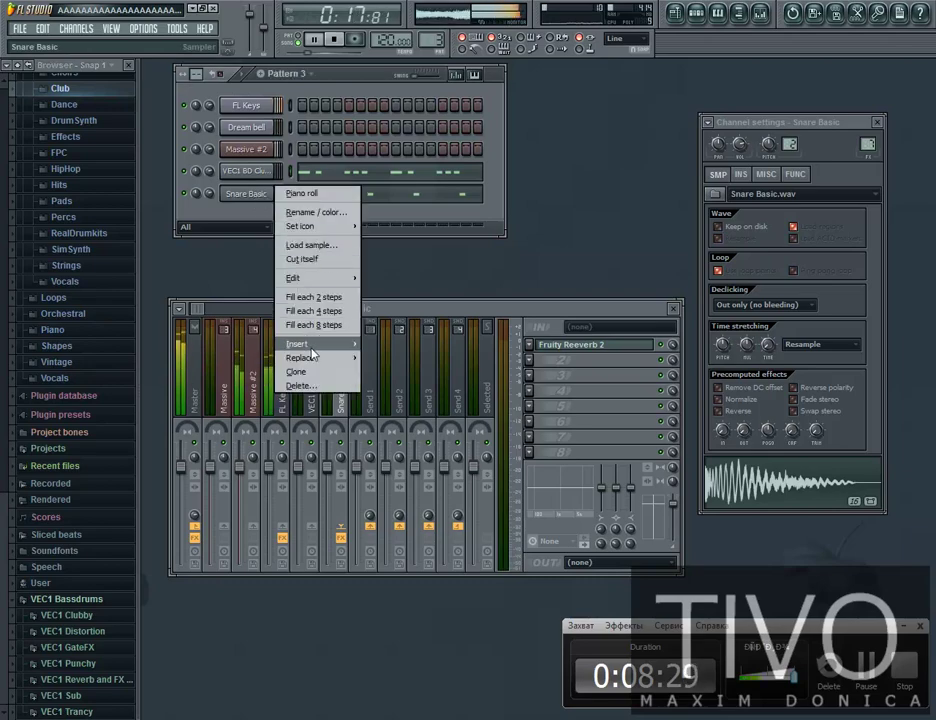
mouse_move(312, 350)
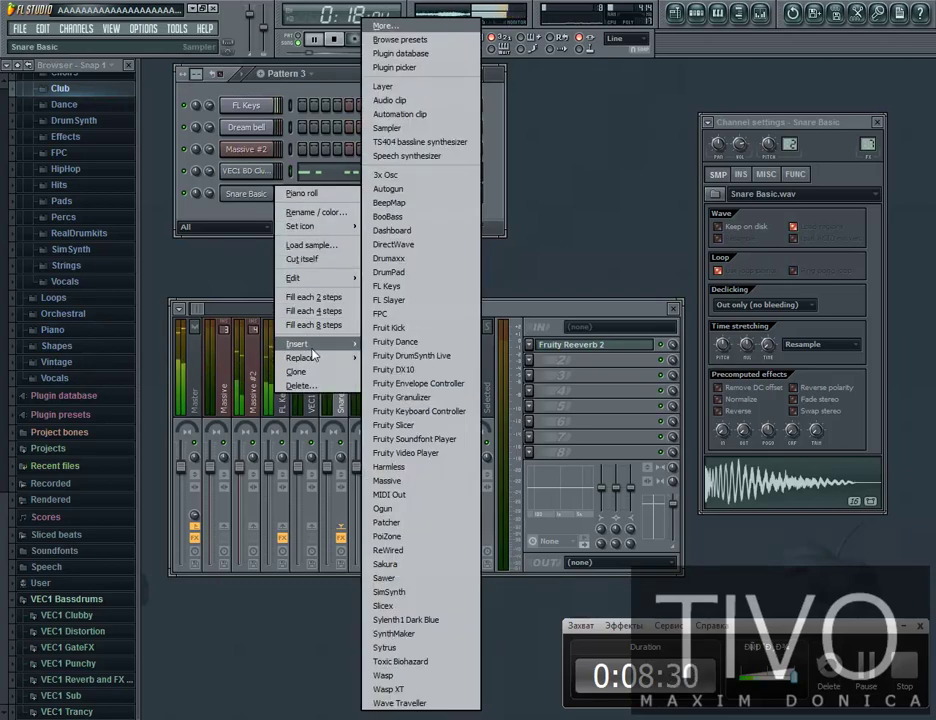
left_click(414, 355)
left_click(266, 197)
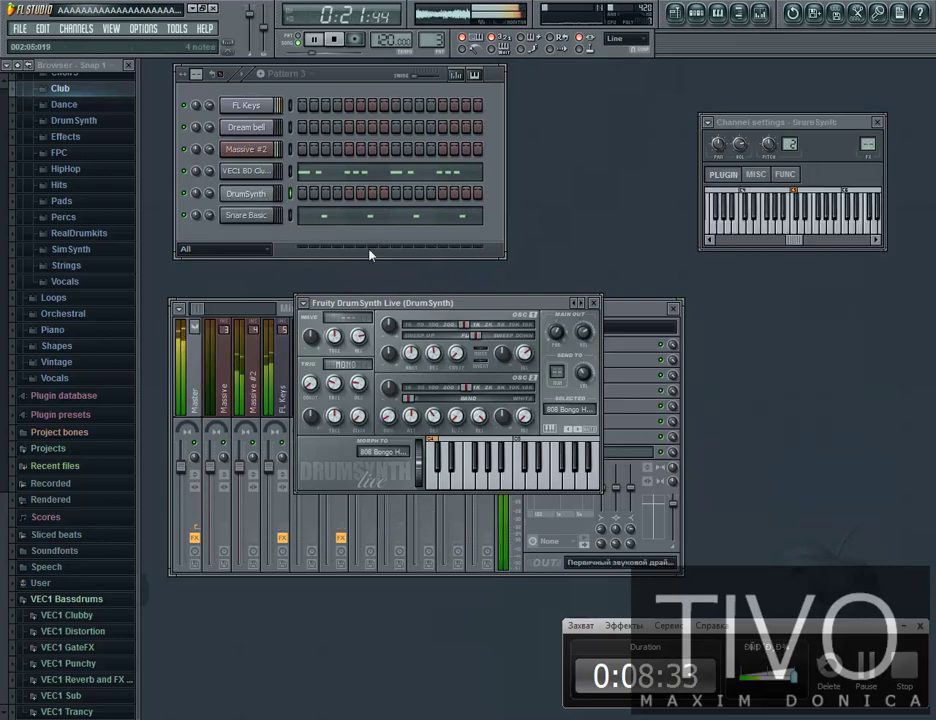
left_click(706, 122)
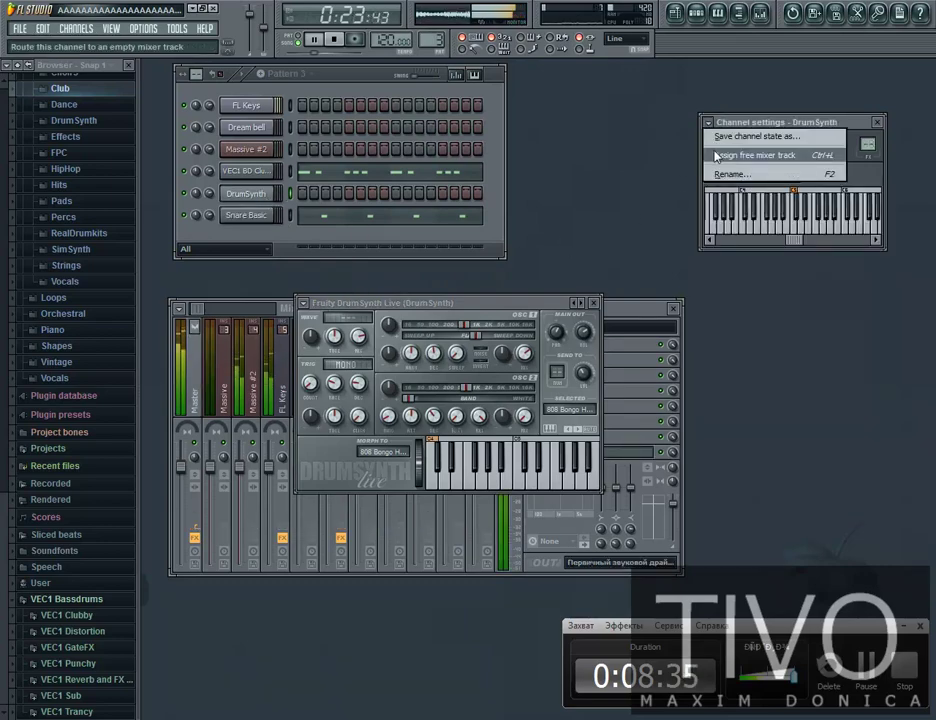
left_click(752, 155)
Open the DrumSynth channel's piano roll and enlarge its note rows to inspect the available drum sounds
right_click(274, 196)
left_click(288, 187)
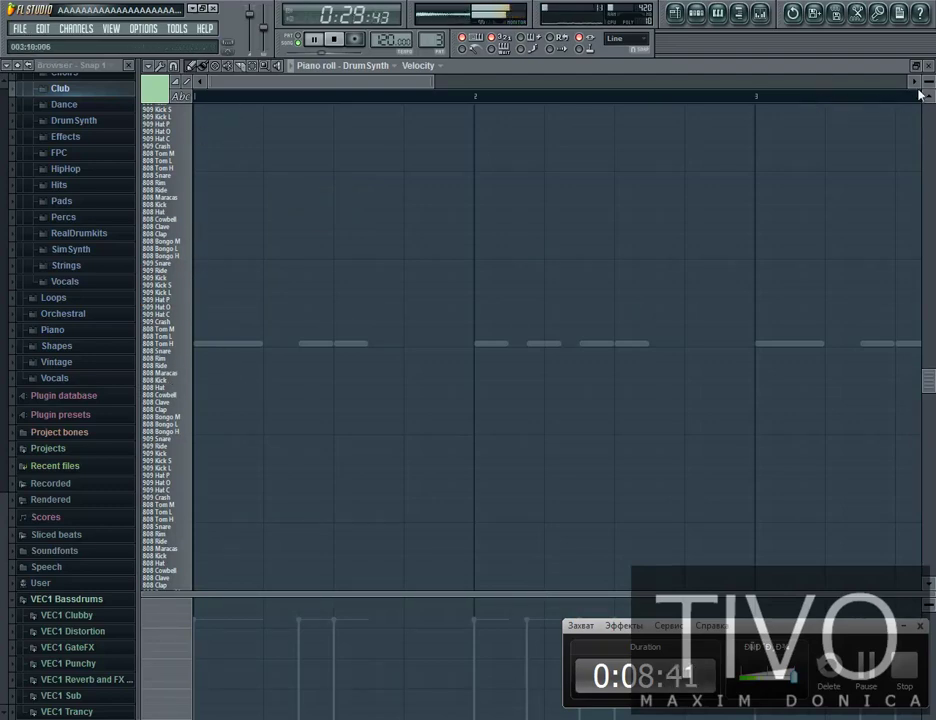
left_click_drag(929, 82, 929, 70)
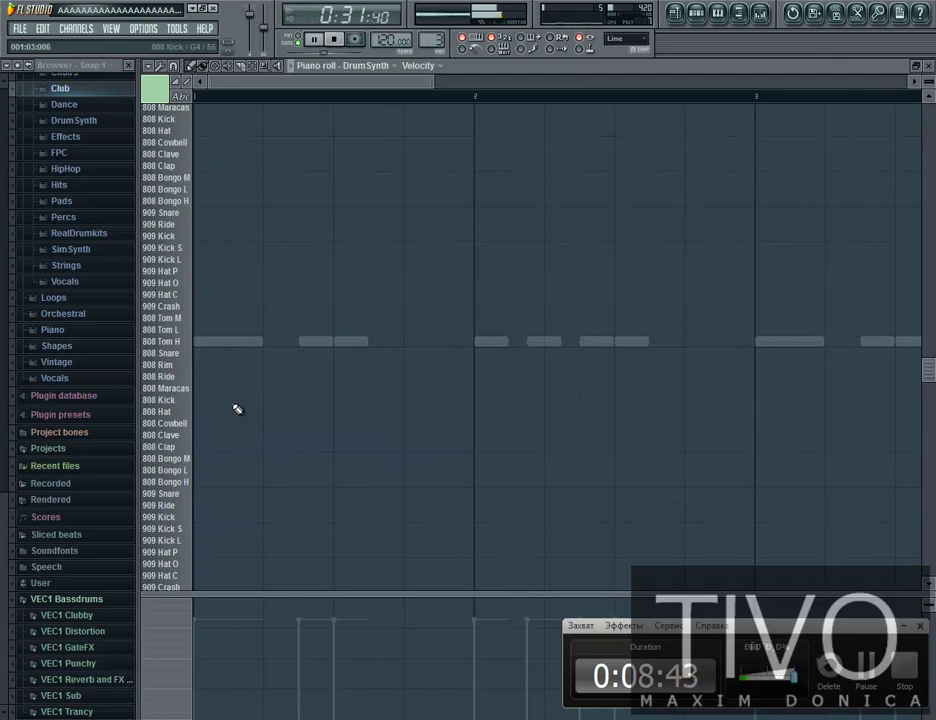
Try placing pattern clips at bar 17 on playlist Track 5, remove them and select Pattern 5
left_click(673, 14)
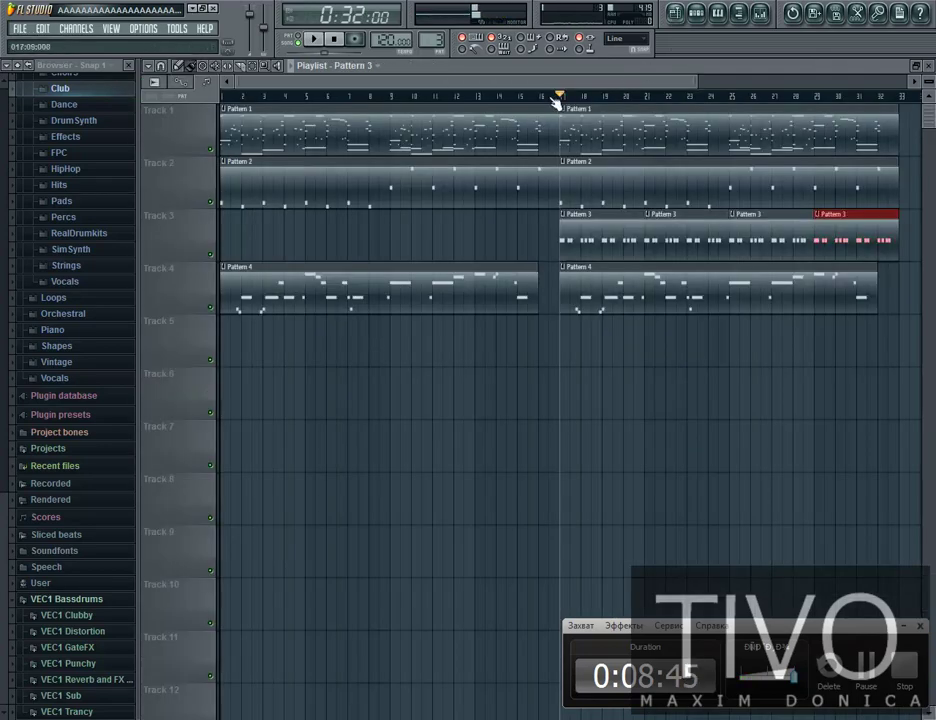
left_click(566, 340)
right_click(587, 348)
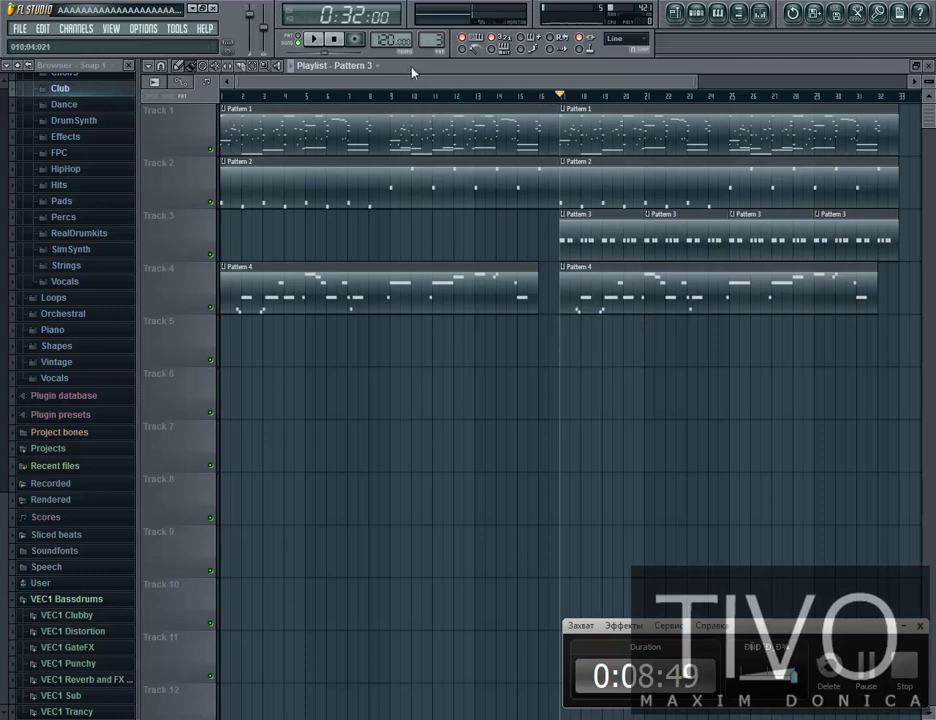
left_click(570, 342)
right_click(598, 330)
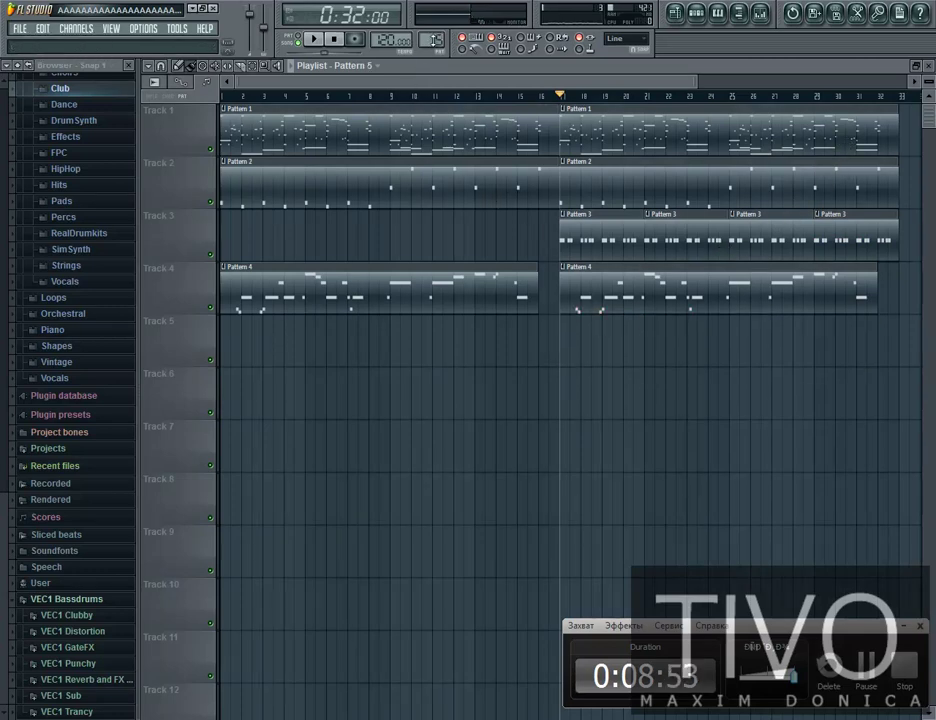
Close the playlist and draw two-step 808 Maracas notes at steps 3, 7 and 15 of bar 1 in the DrumSynth piano roll
left_click(927, 68)
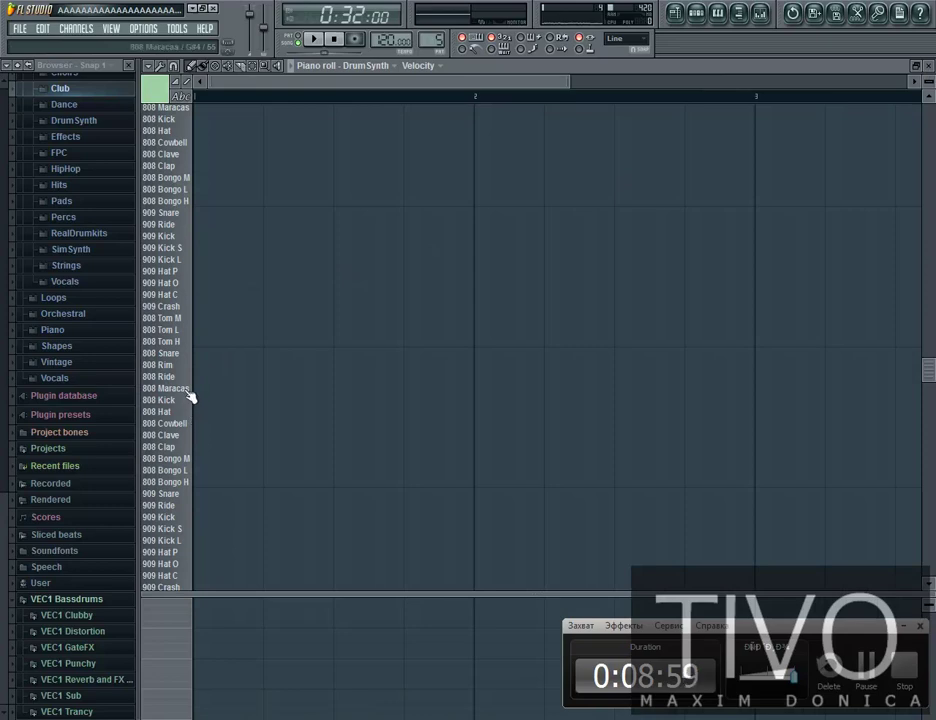
left_click(240, 389)
key("space")
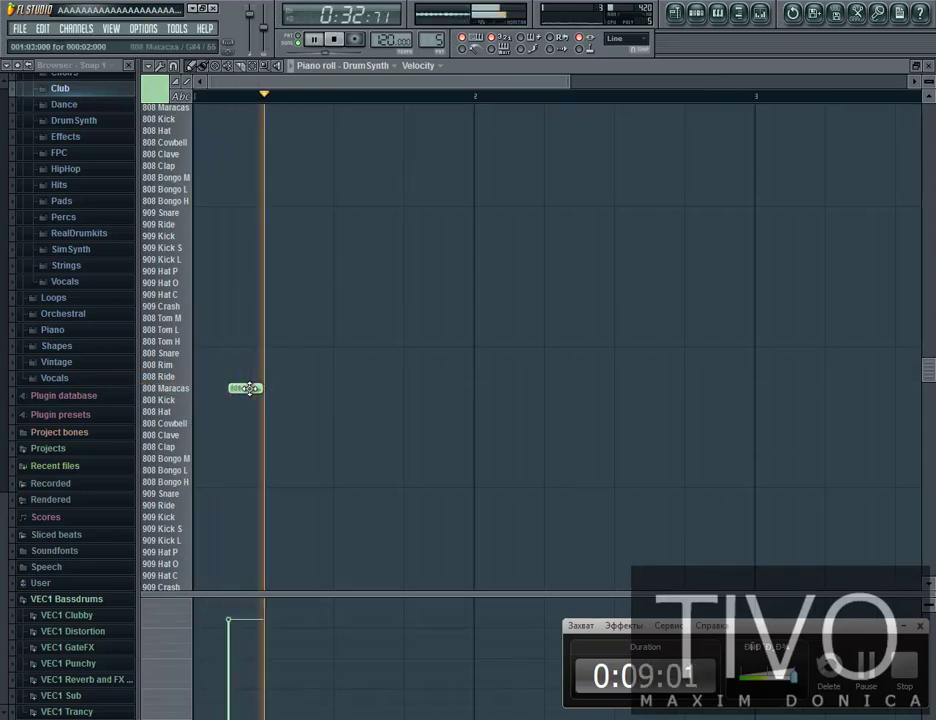
key("space")
left_click(313, 397)
key("space")
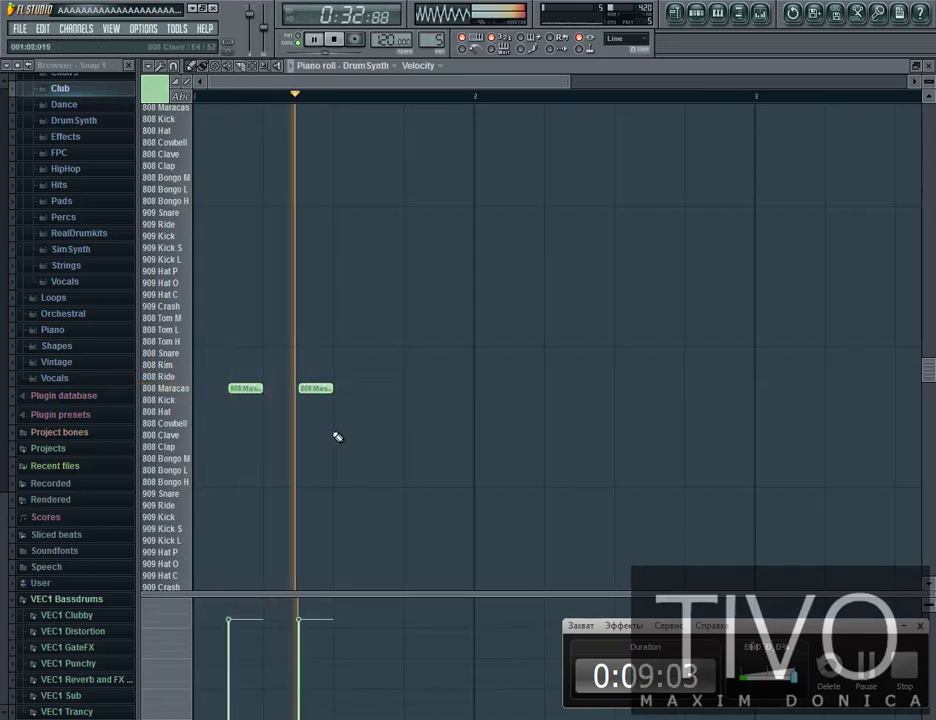
left_click(447, 397)
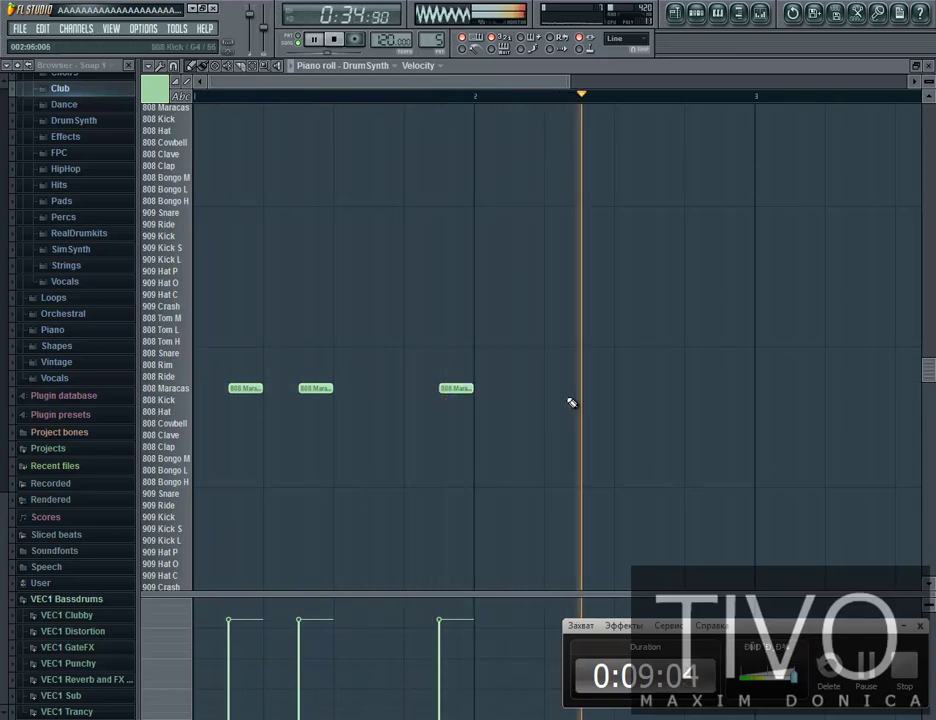
Try repeating the 808 Maracas notes at steps 3, 7 and 15 of bar 2 while auditioning the rhythm
key("space")
left_click(521, 397)
key("space")
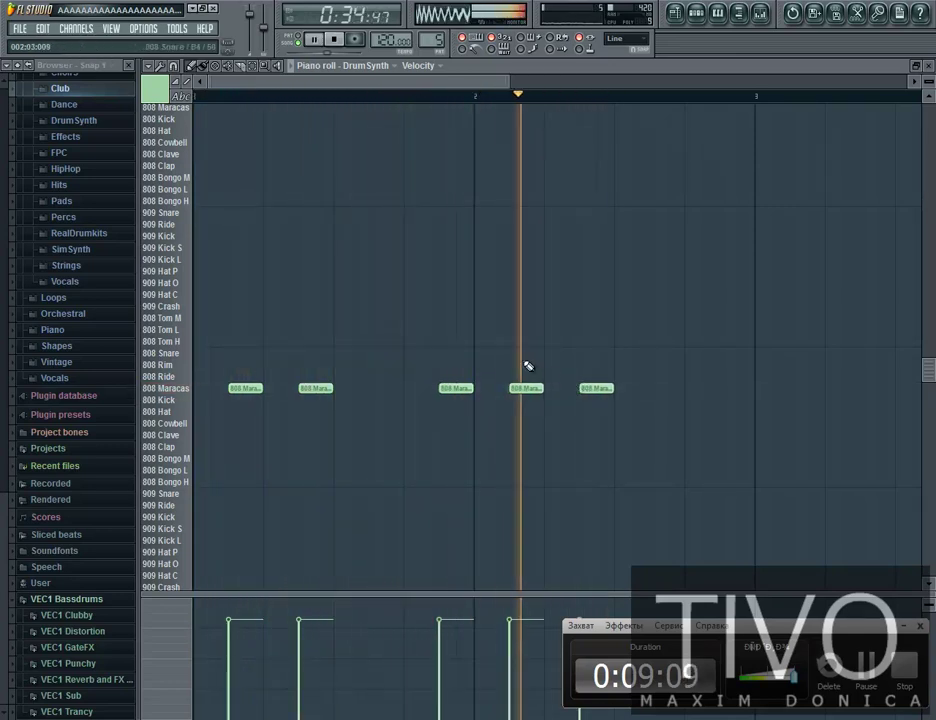
left_click(728, 380)
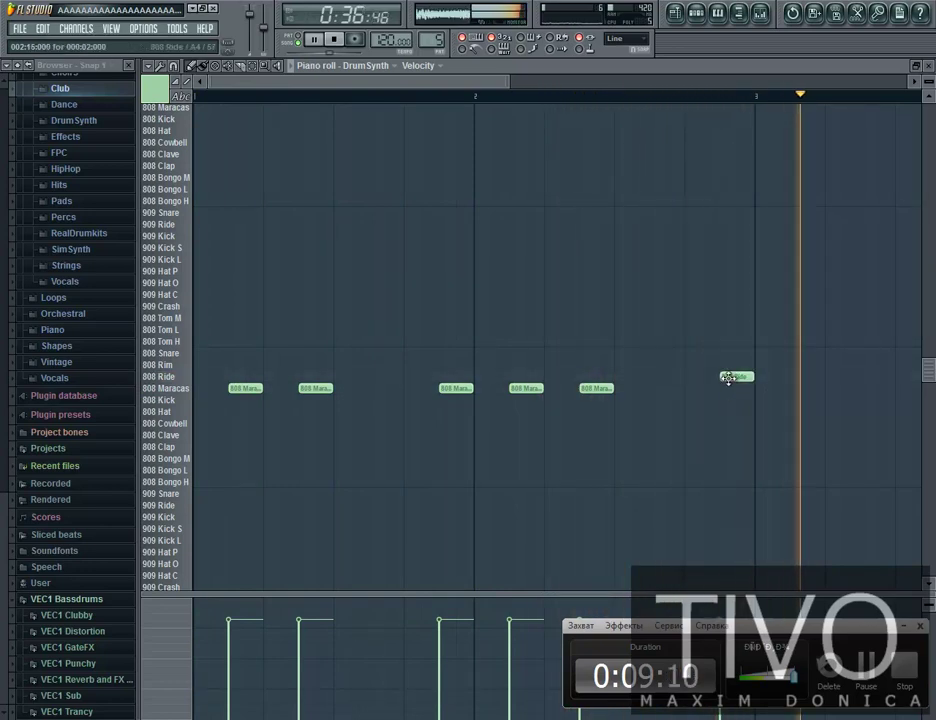
right_click(729, 378)
key("space")
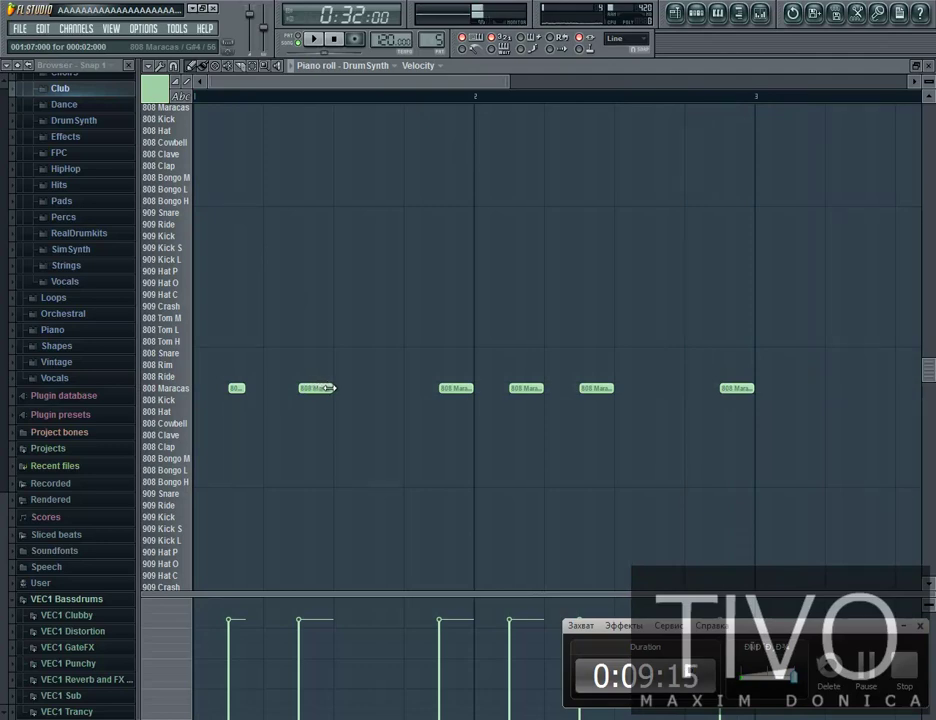
Delete the Maracas notes beyond step 7 of bar 1, shorten the remaining two and try an extra note at step 4
left_click_drag(435, 402, 607, 397)
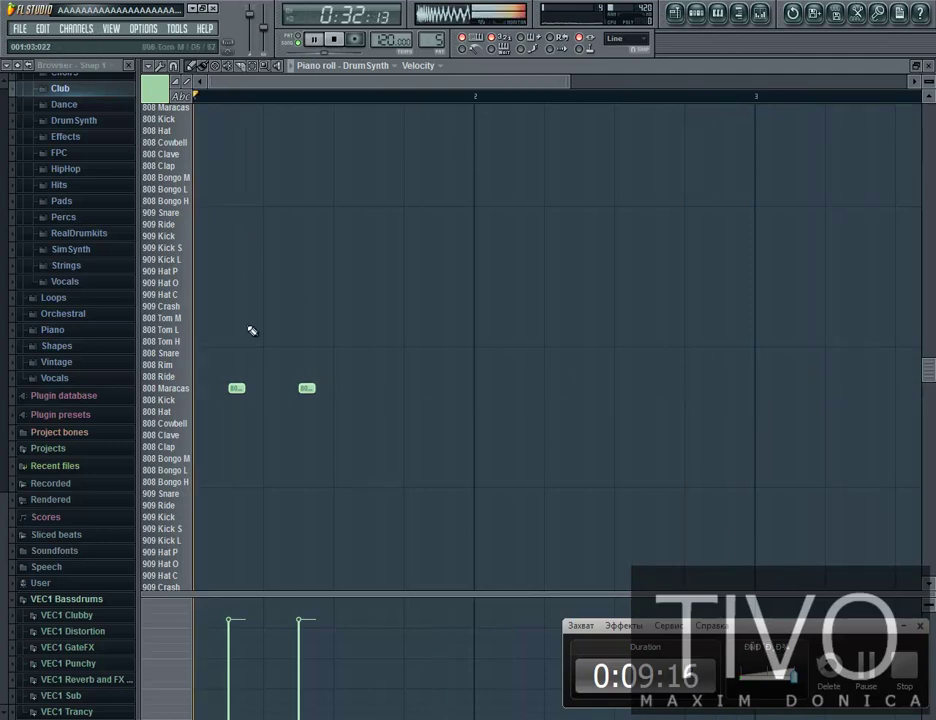
scroll(255, 134, "up", 2)
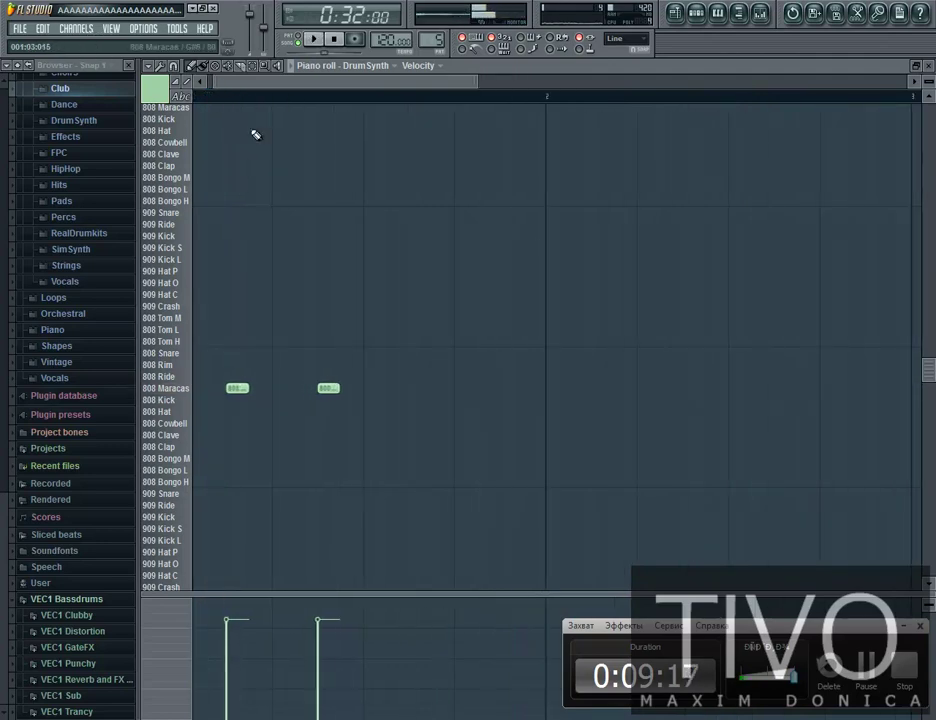
left_click(282, 389)
key("space")
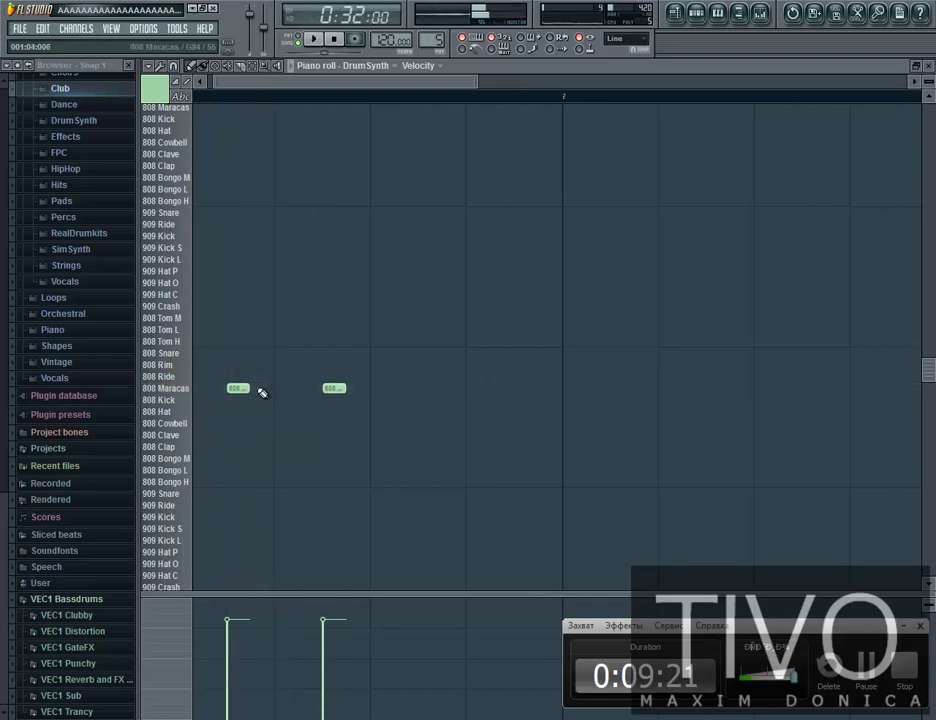
left_click(261, 389)
key("space")
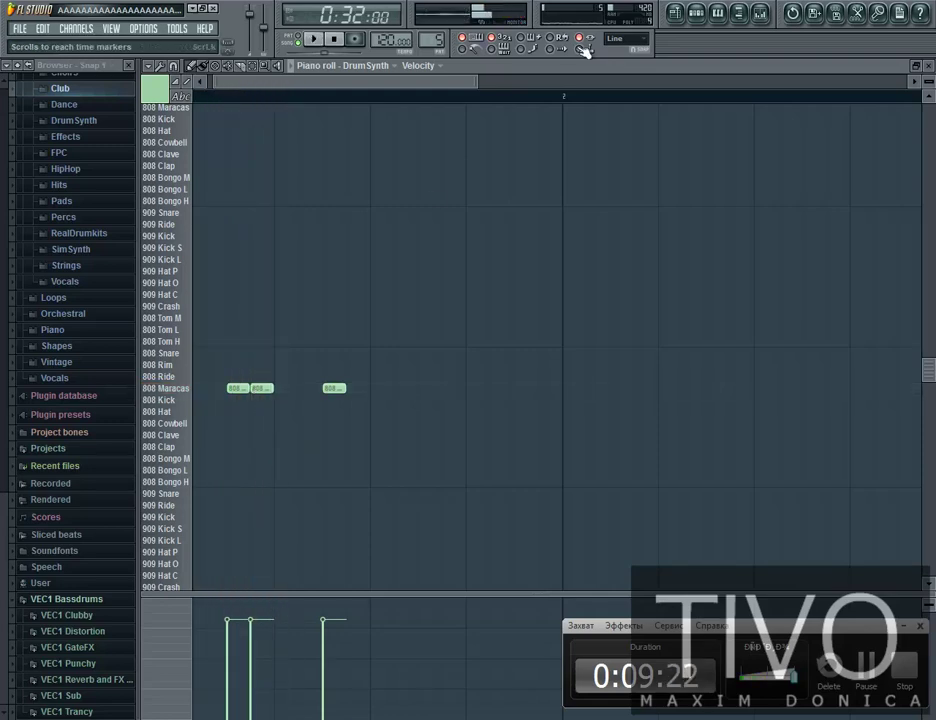
Try shorter Maracas notes early in bar 1 with snap at 1/3 step, remove them and restore snap to Line
left_click(627, 39)
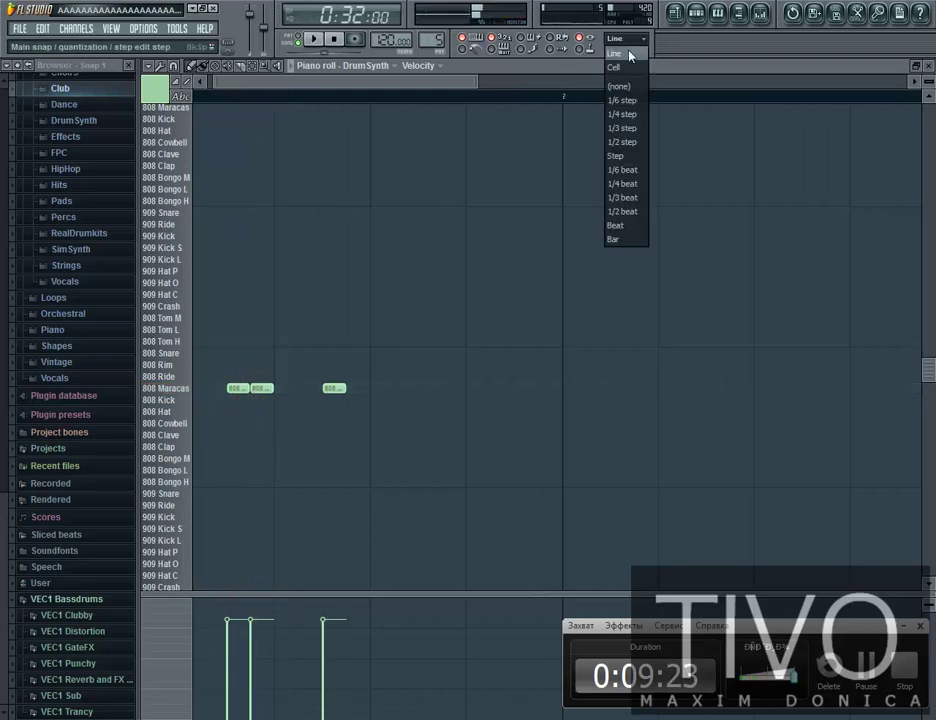
left_click(624, 128)
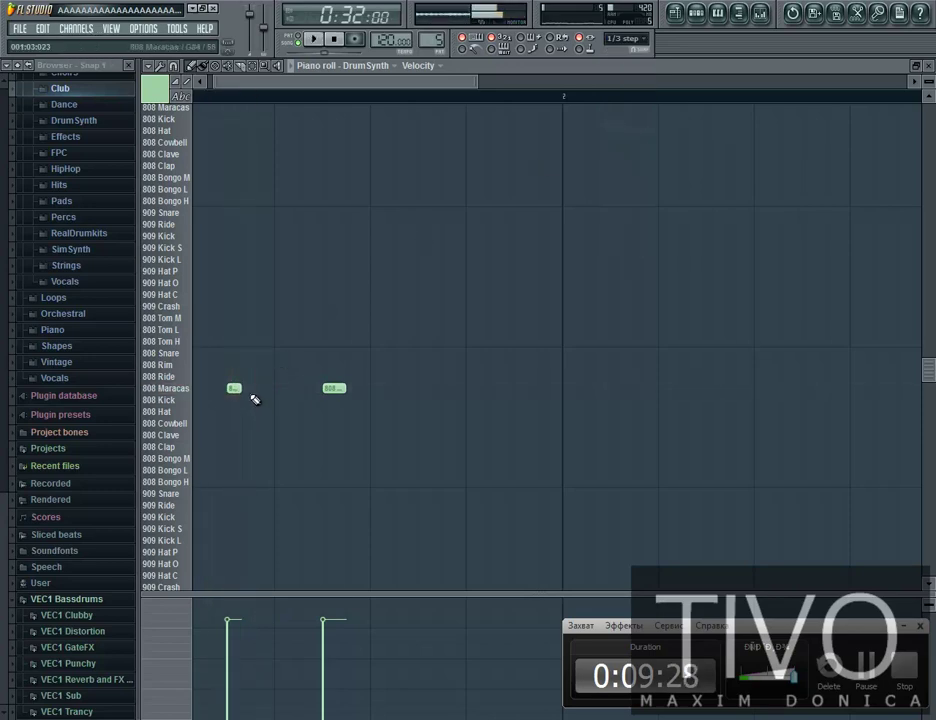
right_click(265, 389)
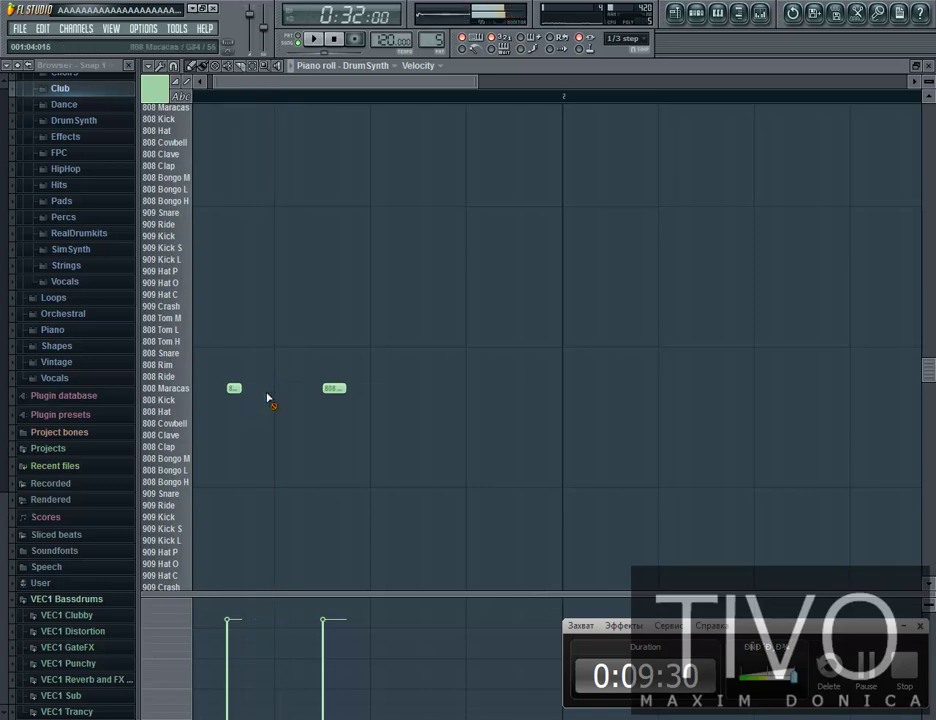
left_click(218, 389)
key("space")
left_click(249, 389)
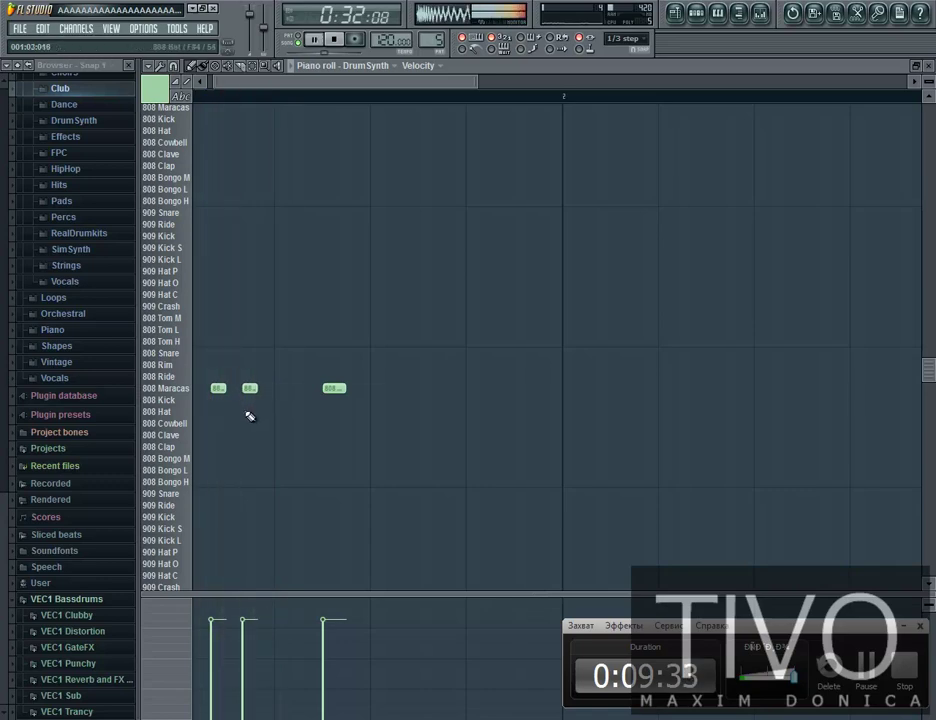
right_click(250, 389)
key("space")
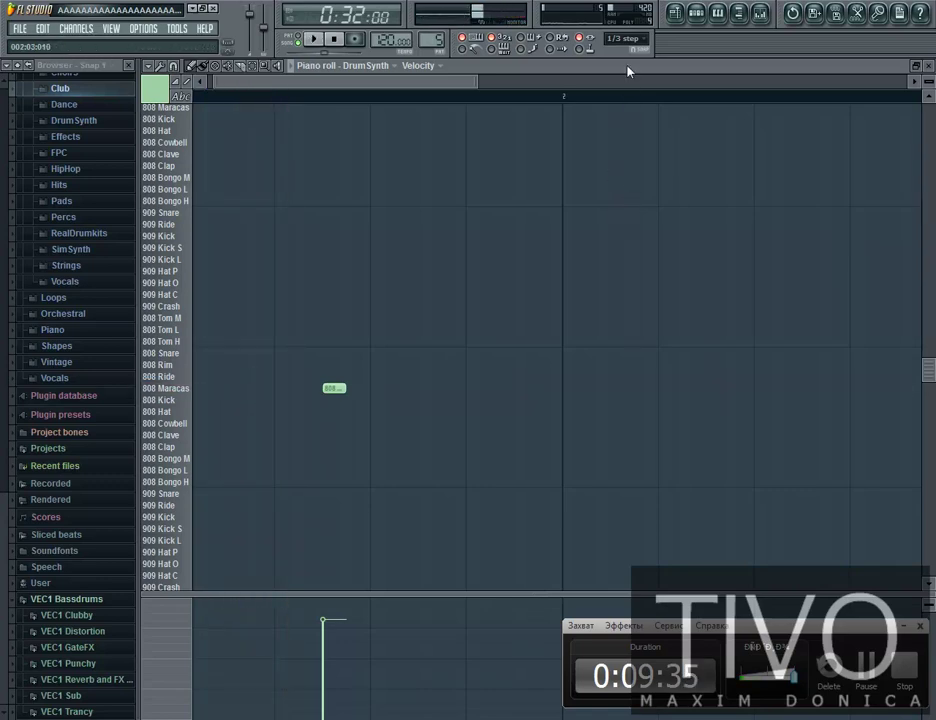
left_click(627, 39)
left_click(614, 53)
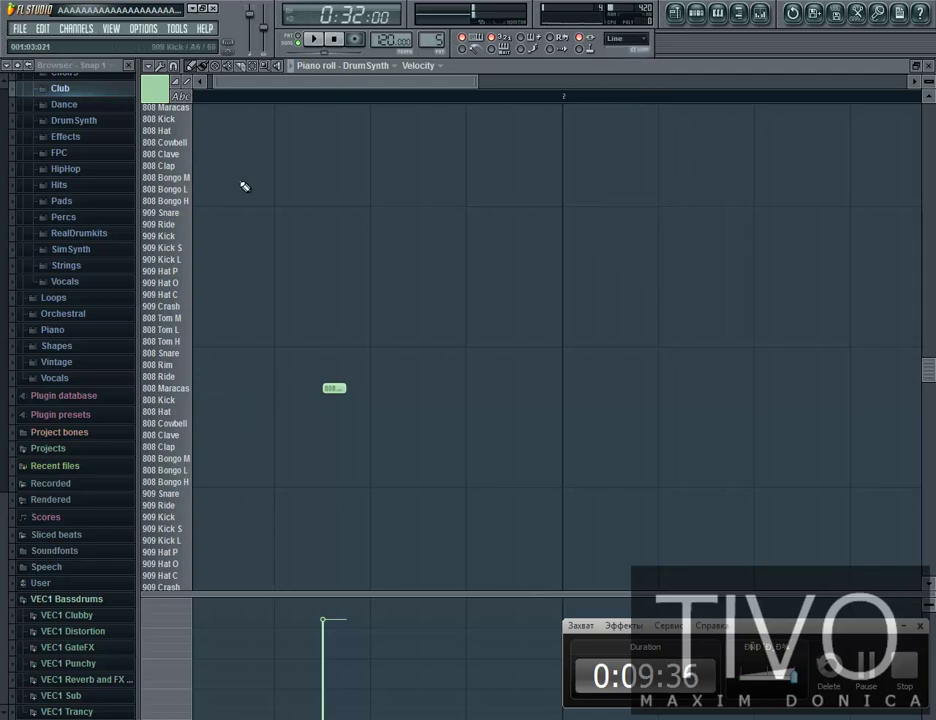
Lay out short 808 Maracas notes, about two-thirds of a step long, at steps 2, 4, 6 and 8 of bar 1
left_click_drag(241, 84, 231, 86)
key("space")
key("space")
left_click(222, 389)
key("space")
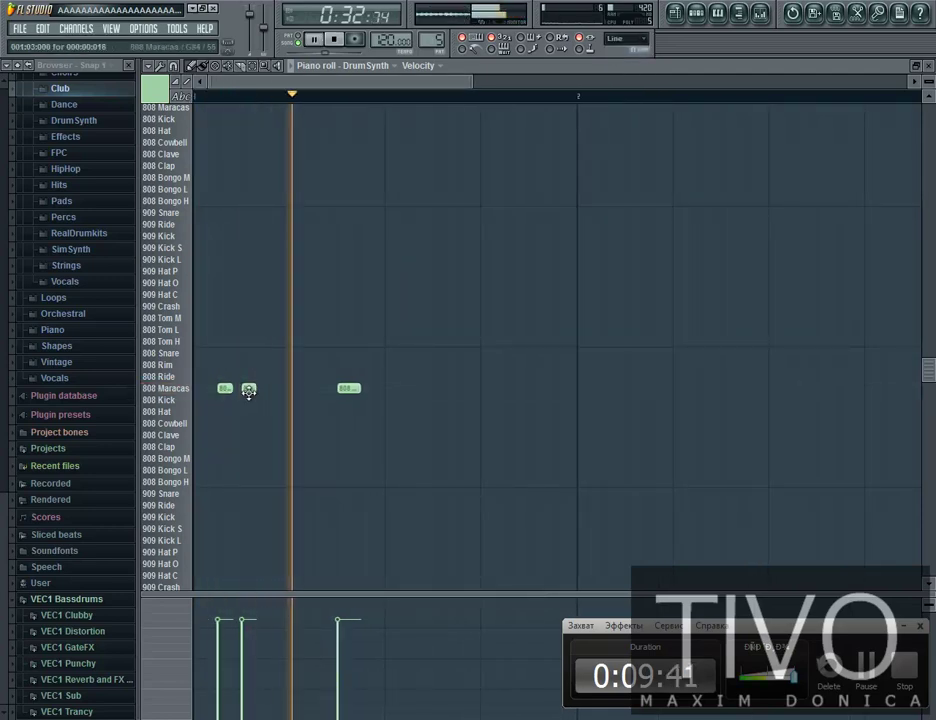
left_click_drag(246, 391, 271, 391)
key("space")
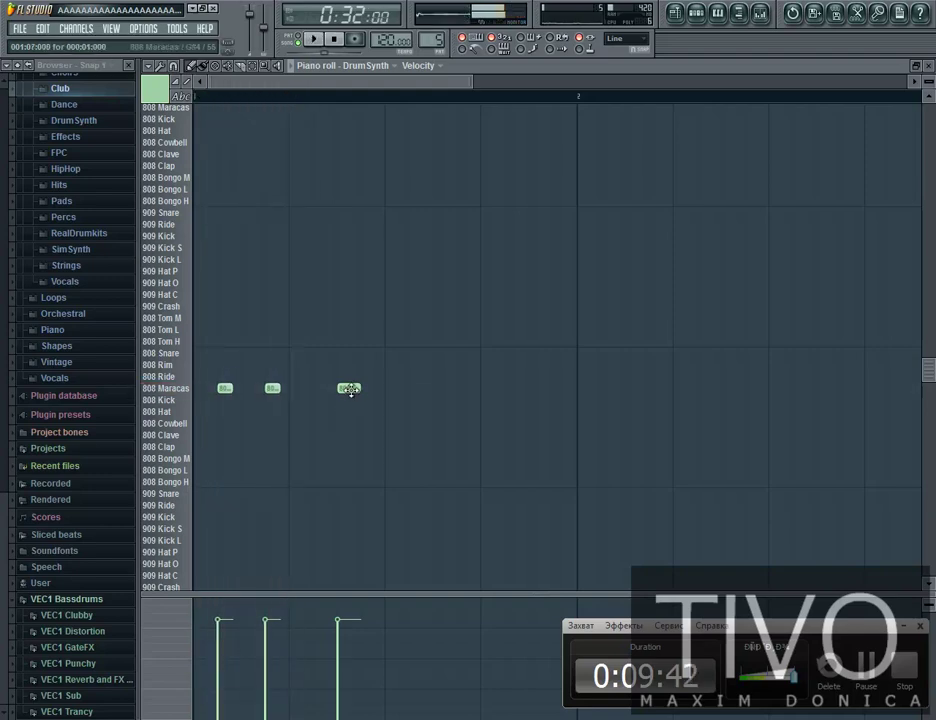
left_click(361, 392)
key("space")
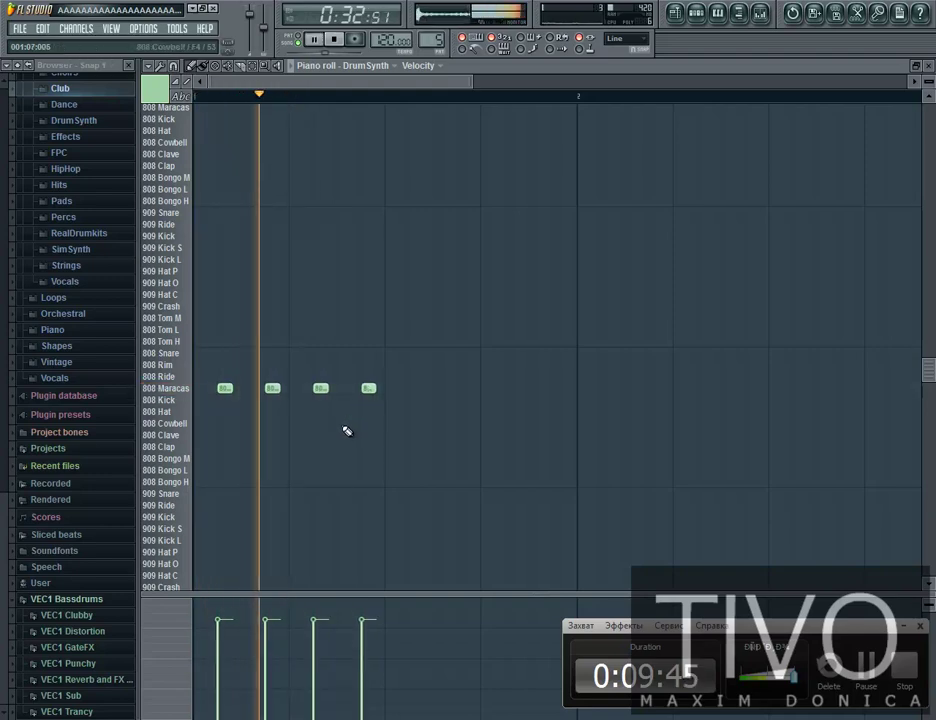
Add short 808 Maracas notes at steps 2, 4 and 6 of bar 2 and audition them
key("space")
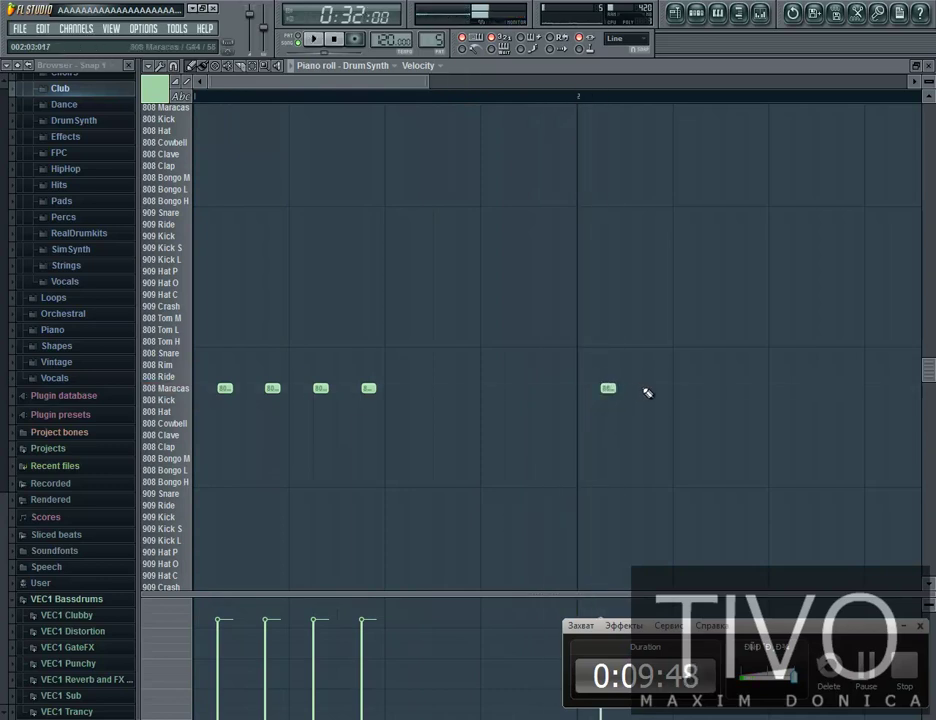
key("space")
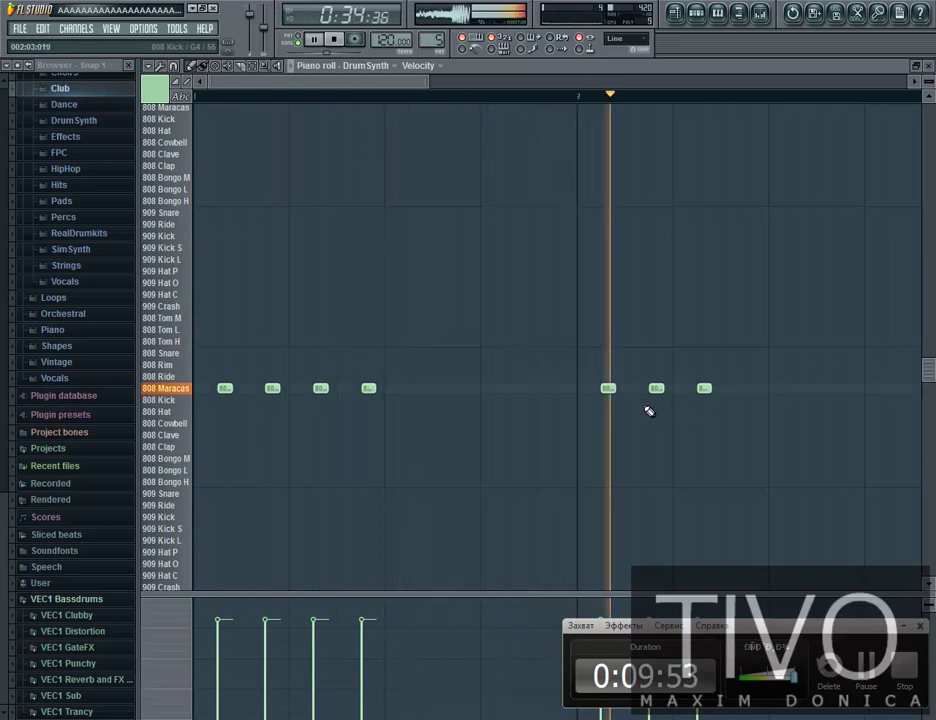
key("space")
Draw short 808 Maracas notes at steps 2, 4, 6 and 8 of bar 3
scroll(535, 105, "down", 2)
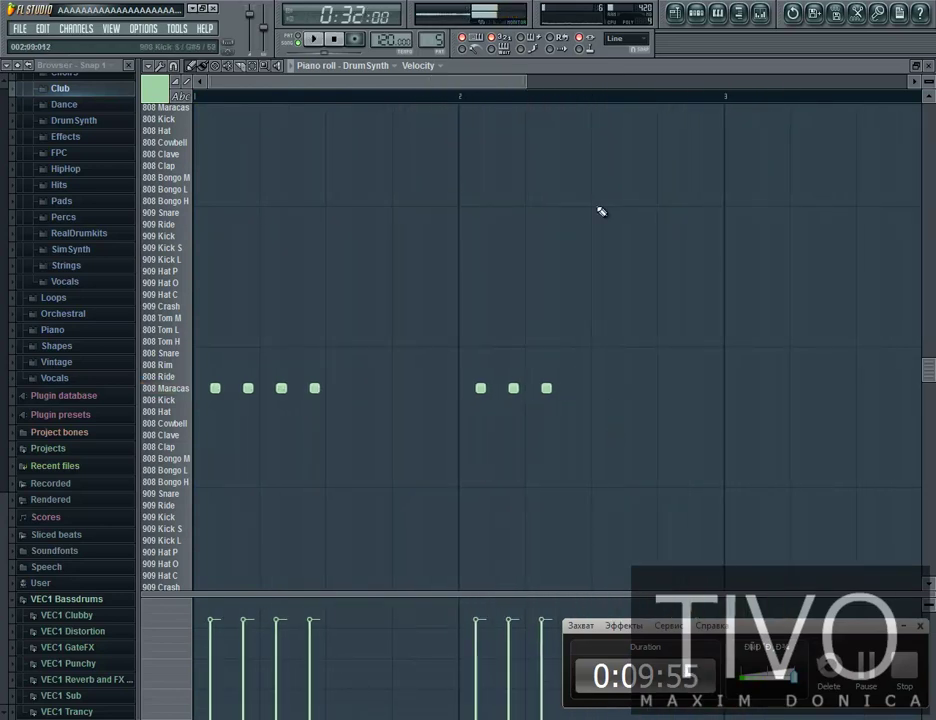
scroll(532, 108, "down", 2)
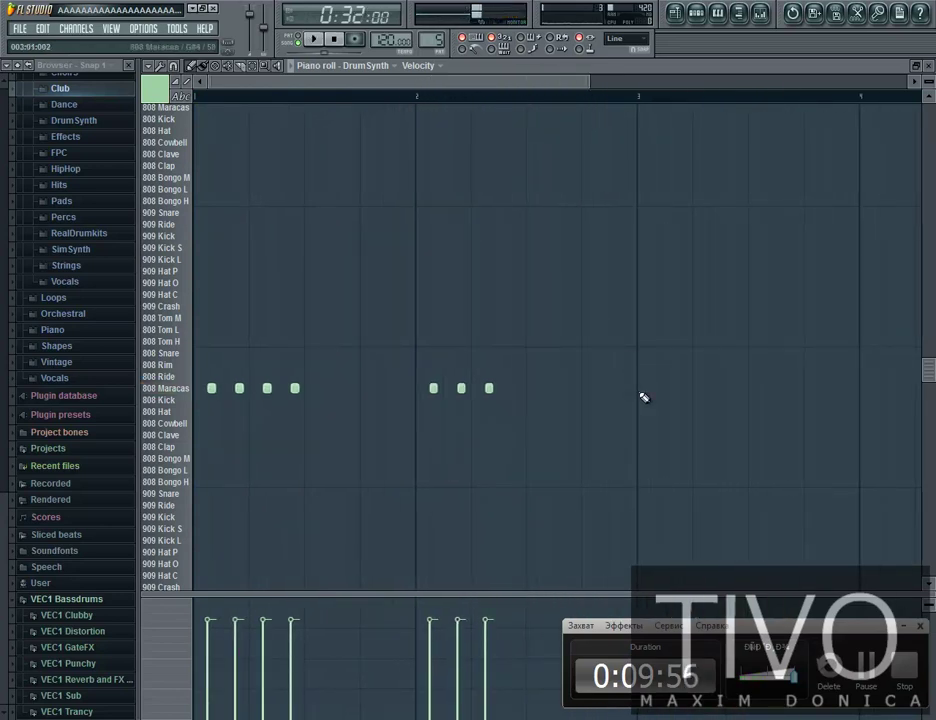
scroll(600, 88, "up", 4)
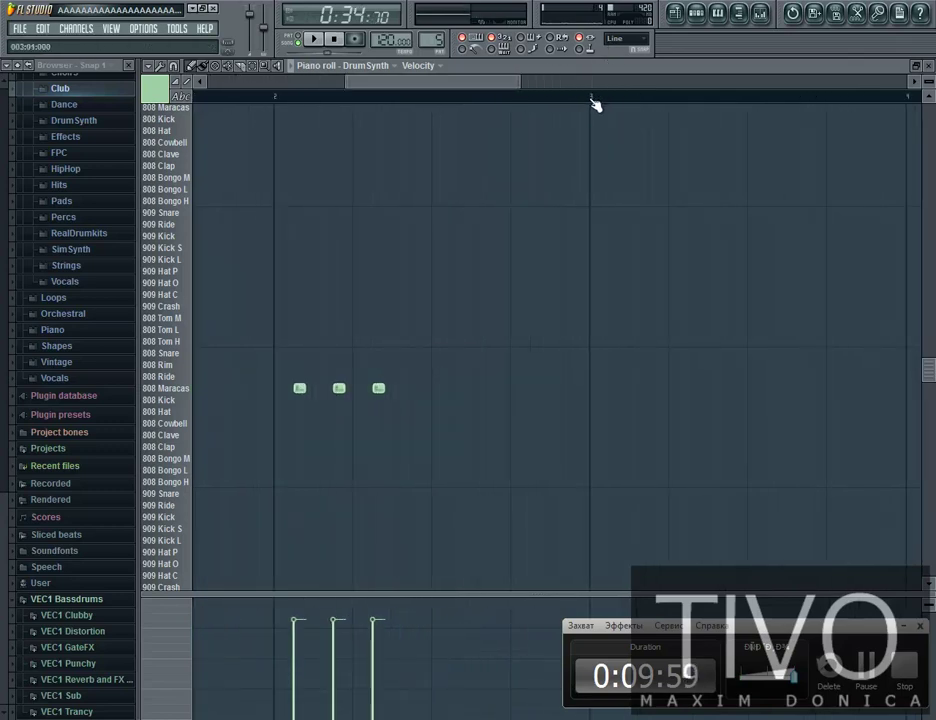
left_click_drag(492, 84, 508, 84)
key("space")
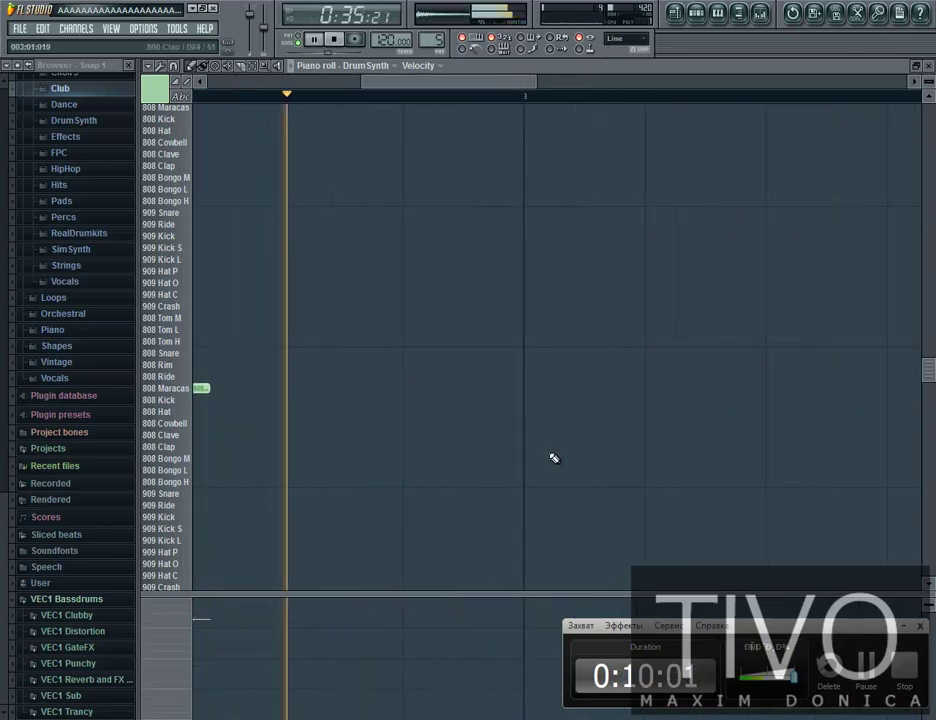
left_click(564, 389)
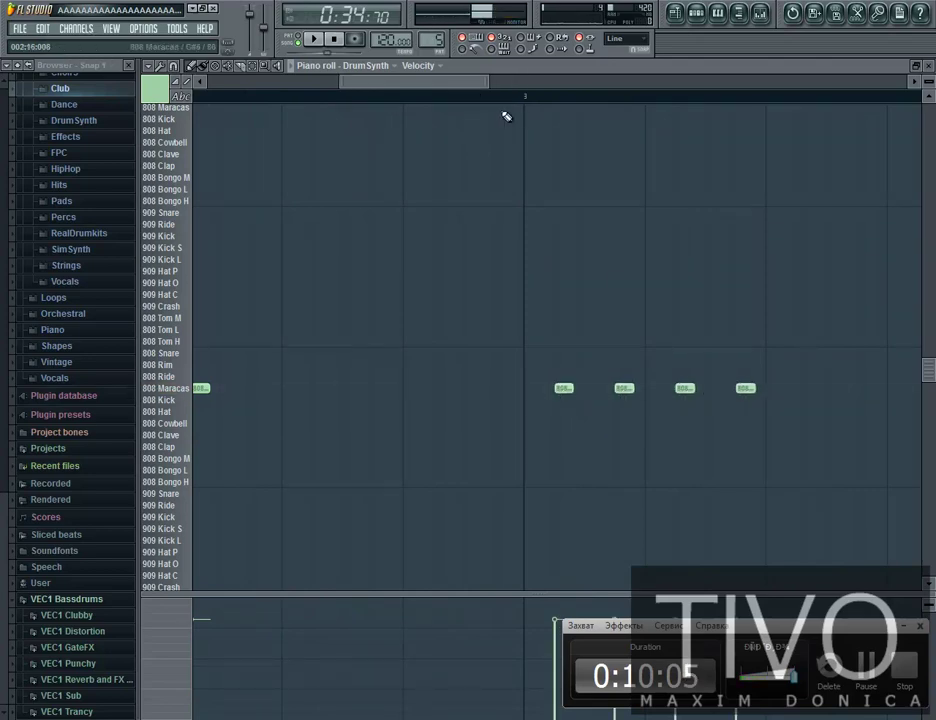
Draw short 808 Maracas notes at steps 2, 4 and 6 of bar 4 and audition from bar 3
left_click_drag(479, 82, 540, 82)
scroll(373, 102, "down", 3)
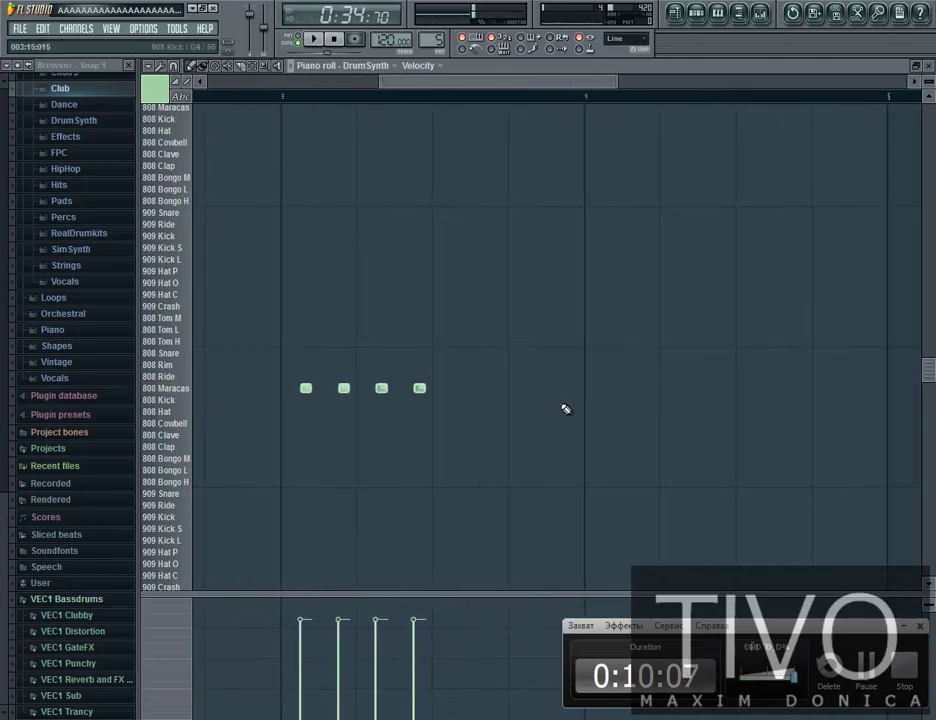
left_click(605, 391)
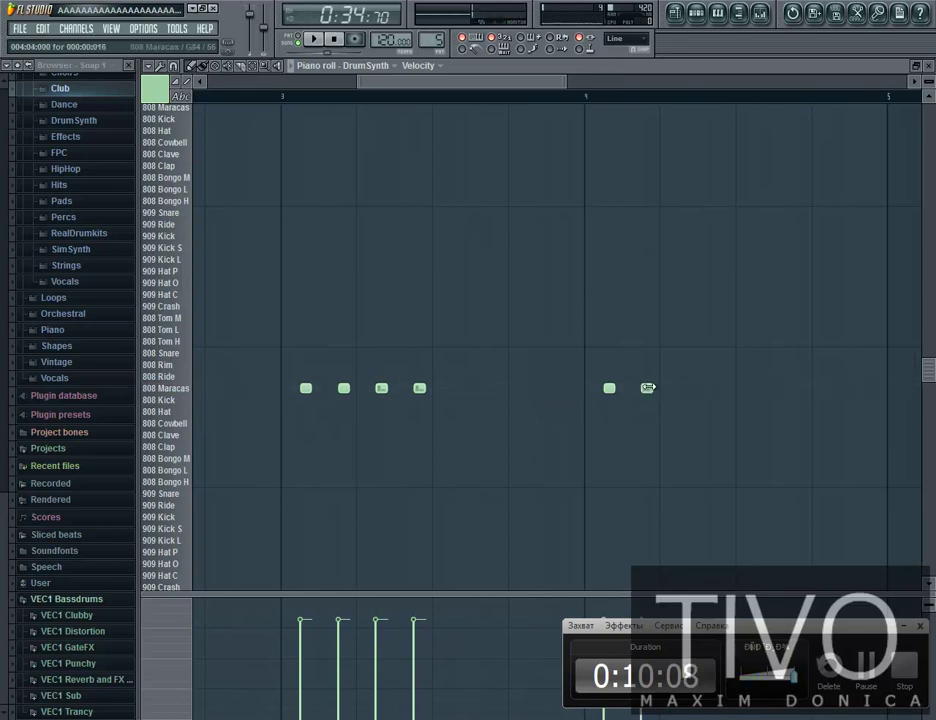
left_click(284, 98)
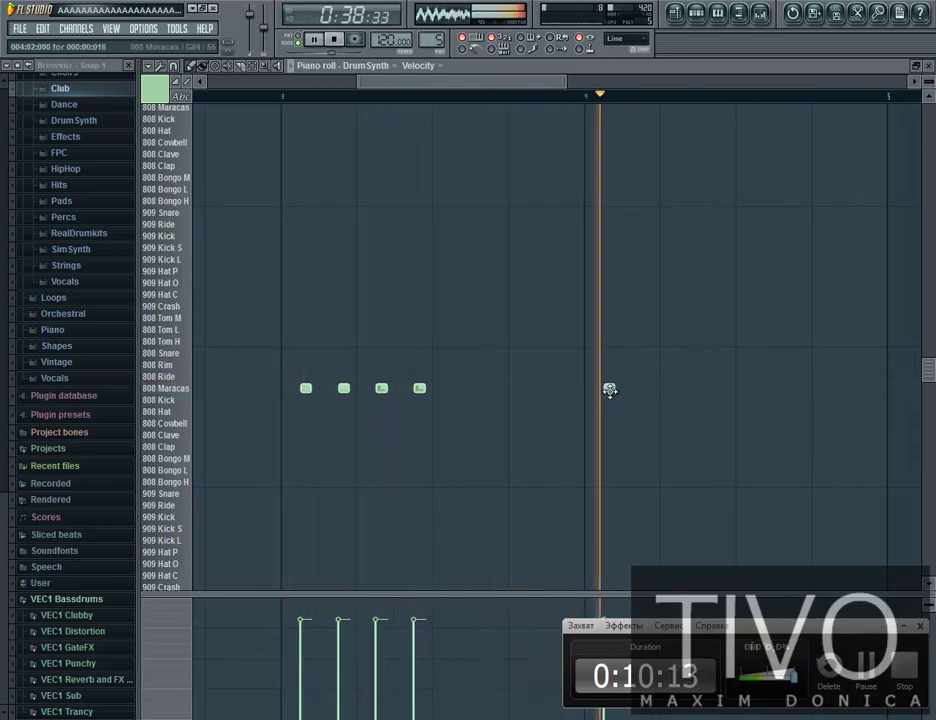
left_click(609, 388)
key("space")
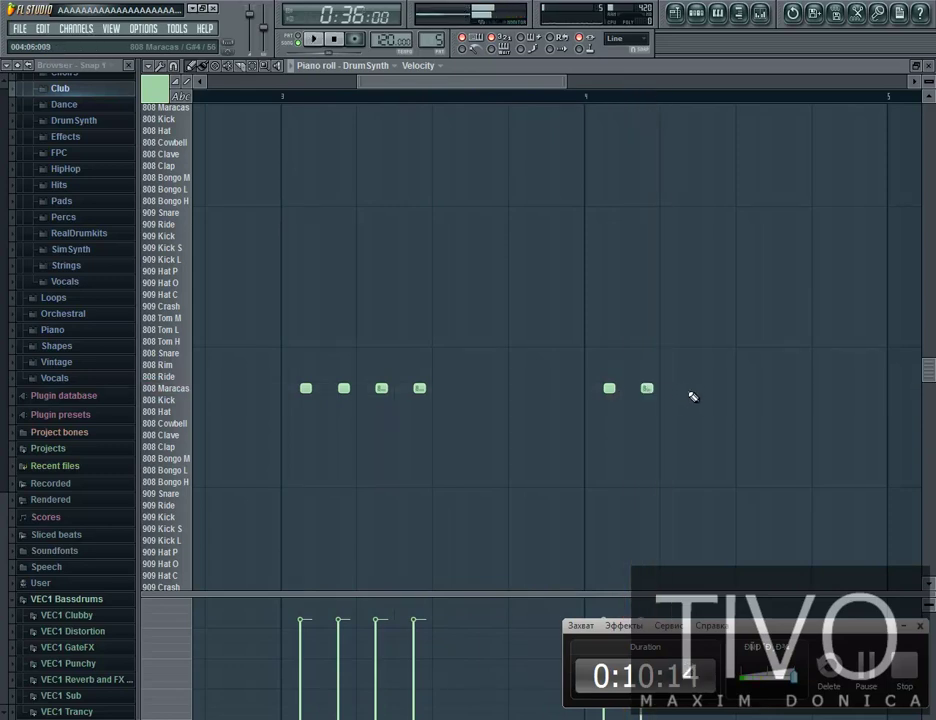
key("space")
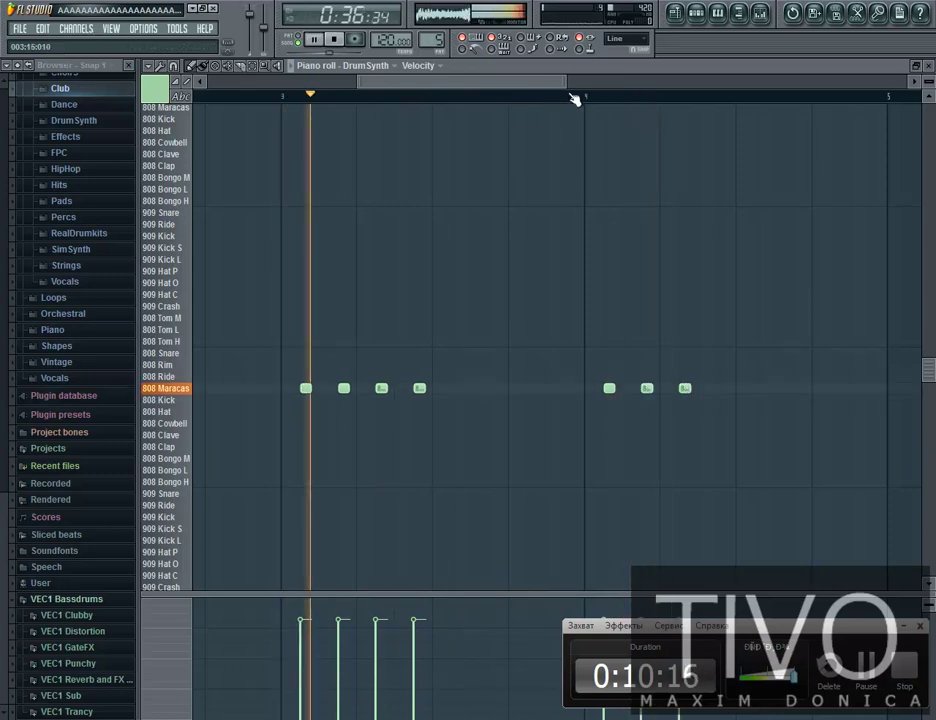
Play the pattern from bar 3 to check the Maracas rhythm with all four bars in view
left_click_drag(556, 86, 588, 92)
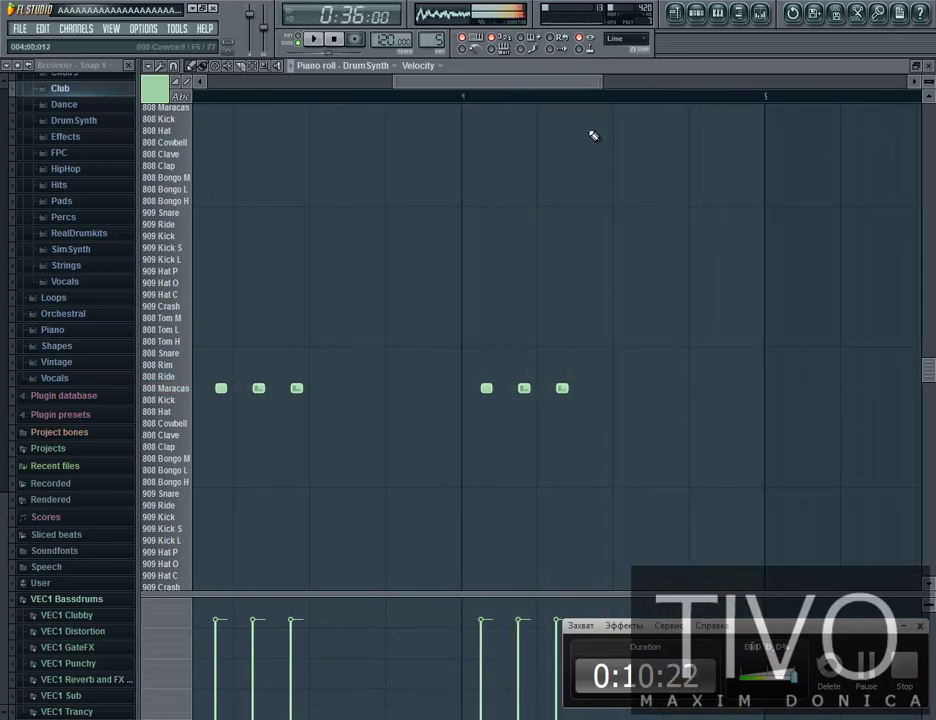
scroll(558, 106, "down", 5)
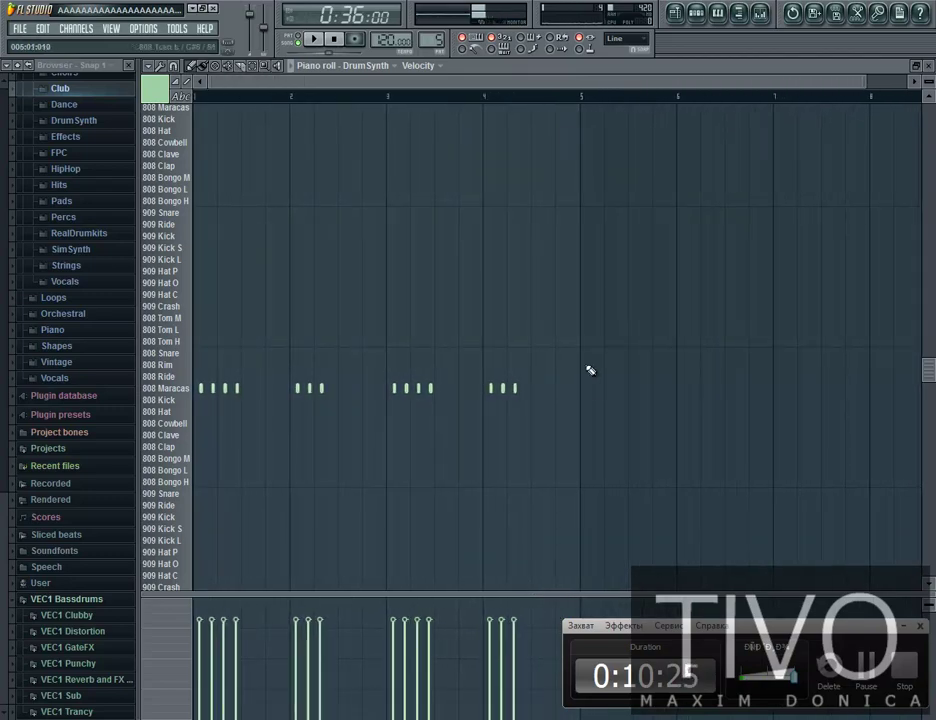
key("space")
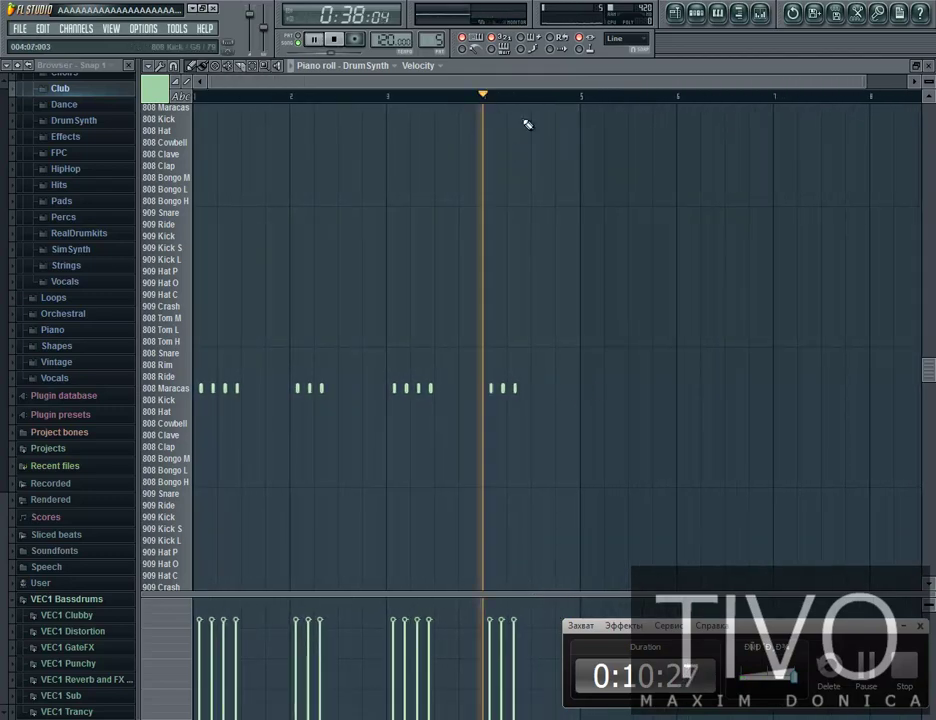
Repeat the Pattern 5 clip along Track 5 so that it fills bars 17 to 32 of the playlist
left_click(929, 65)
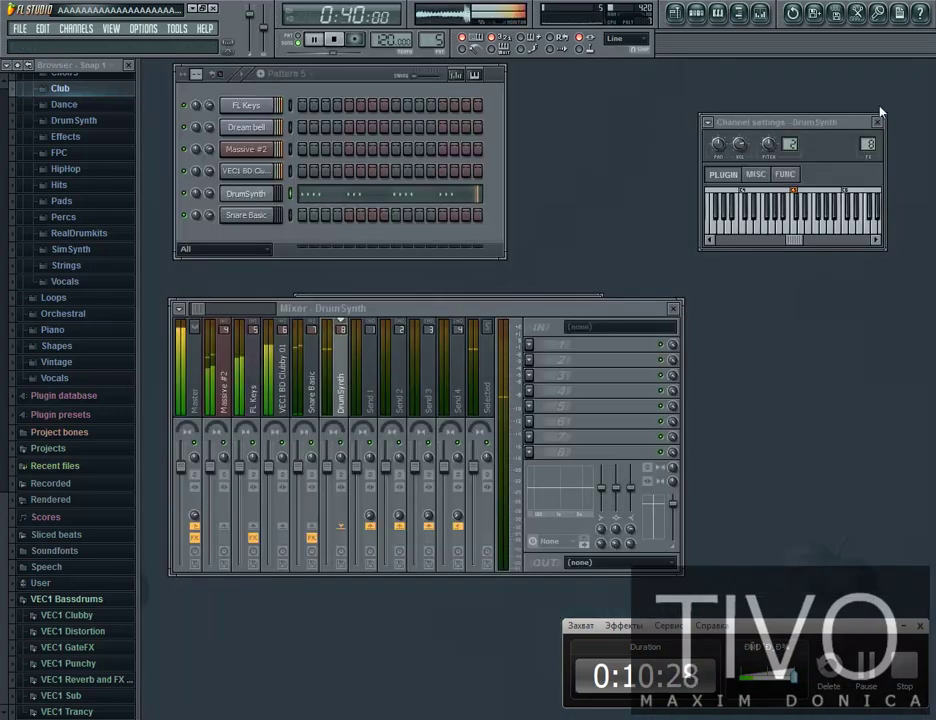
left_click(675, 13)
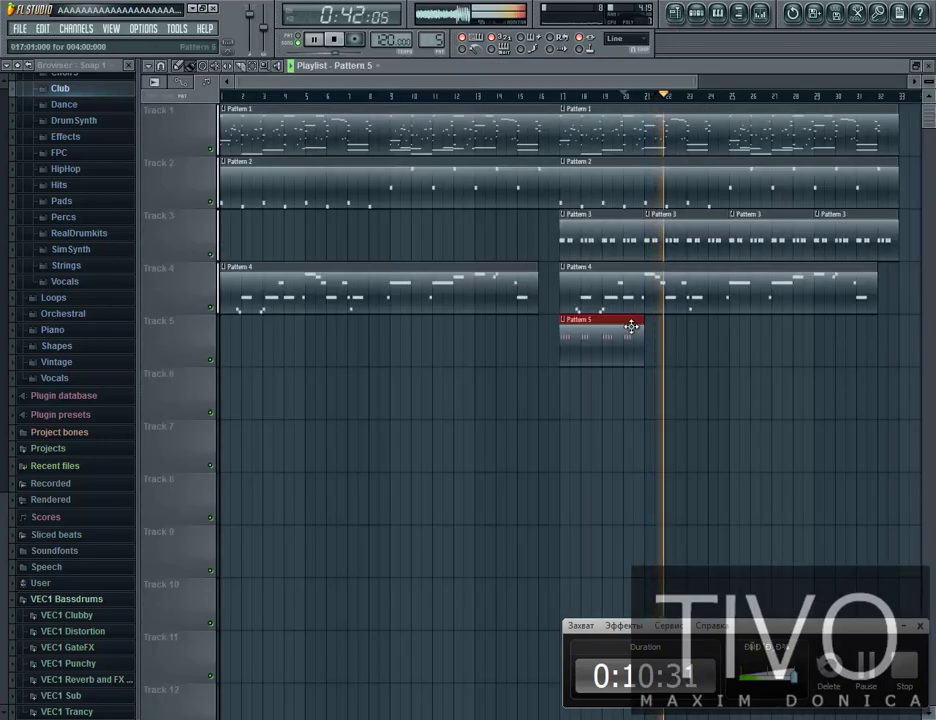
key("ctrl+b")
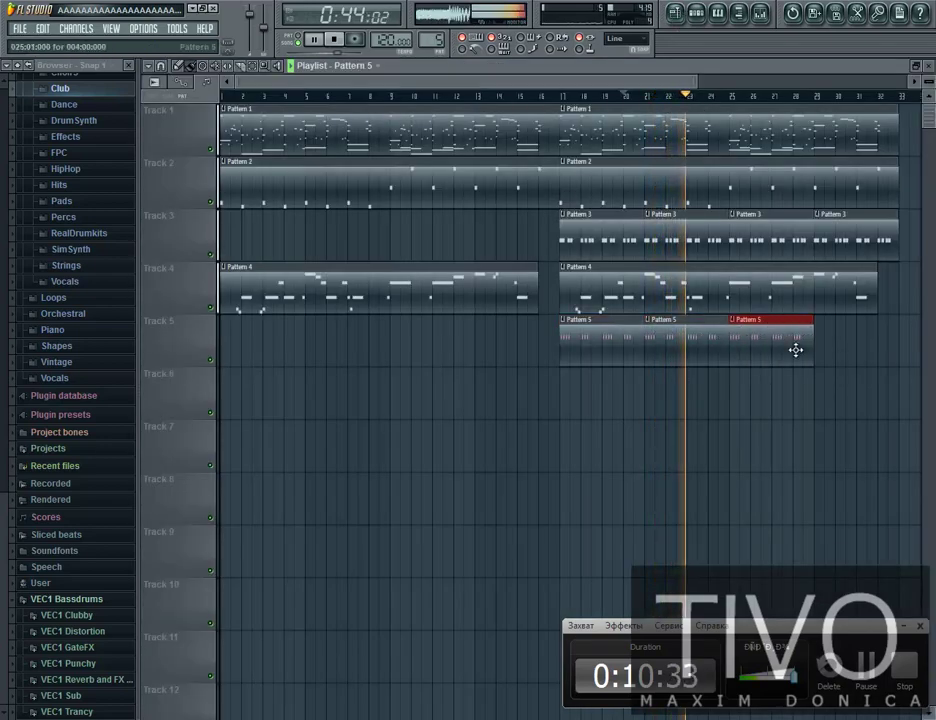
key("ctrl+b")
left_click(925, 66)
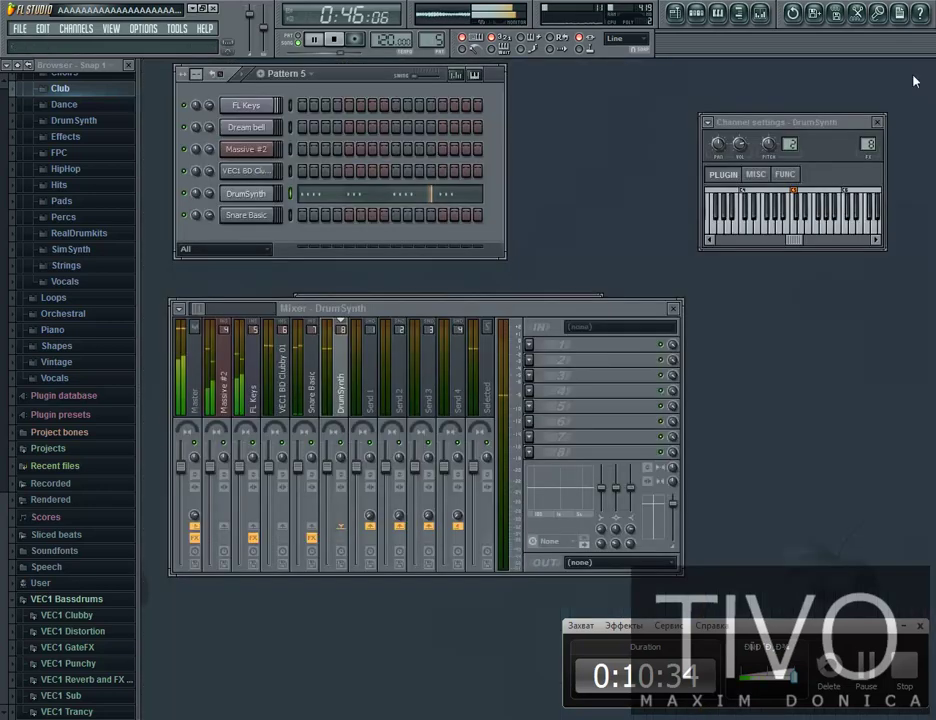
Add short 808 Hat notes at steps 3, 7, 11 and 15 of all four bars in the DrumSynth part of Pattern 5
left_click(258, 194)
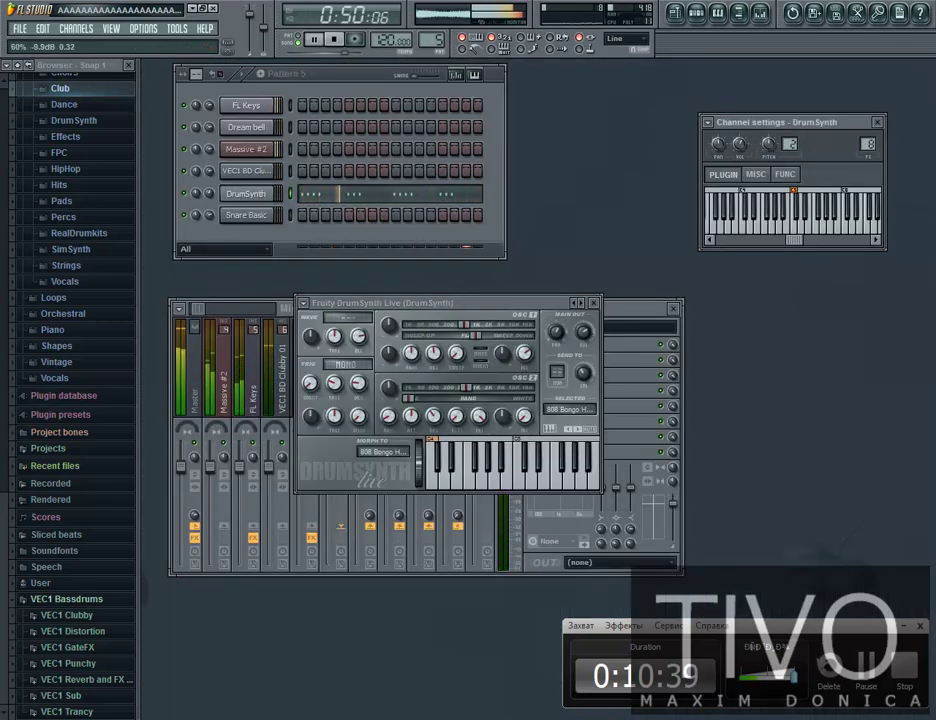
left_click(352, 204)
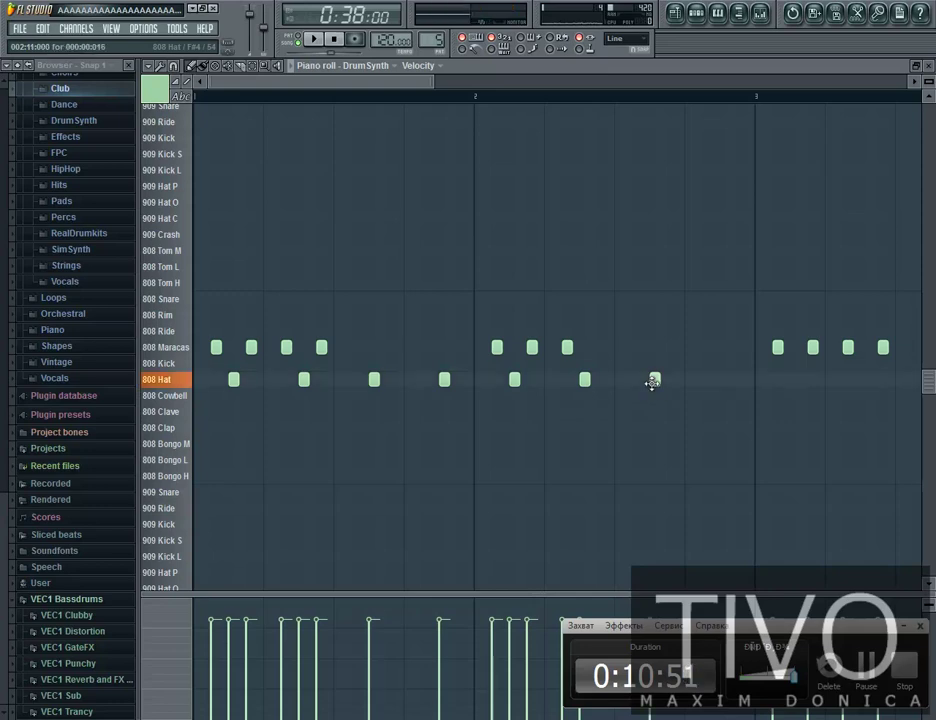
scroll(459, 94, "down", 2)
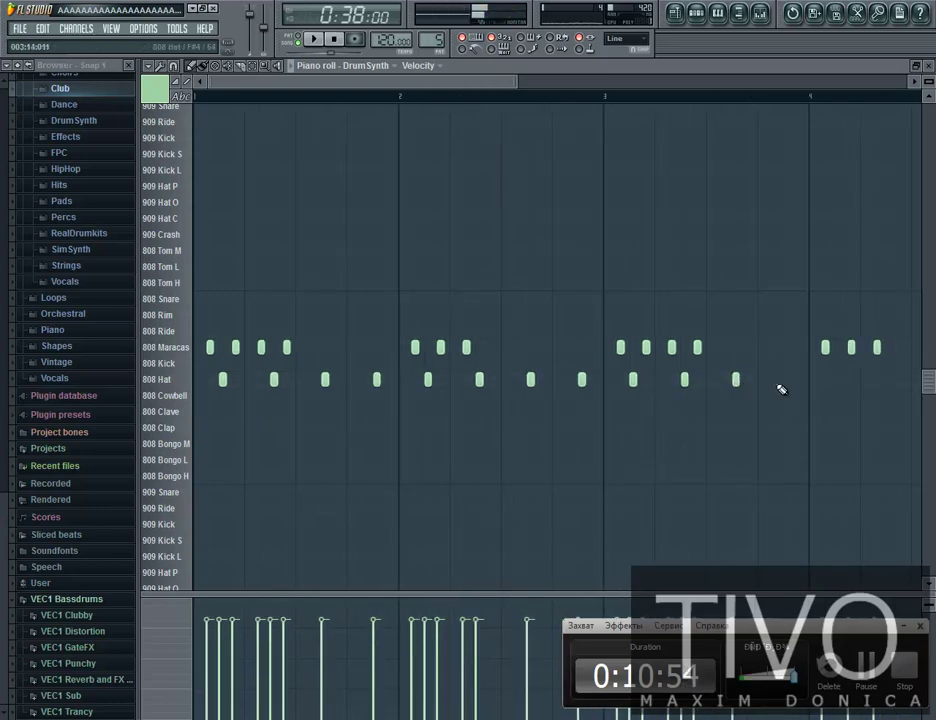
left_click_drag(468, 82, 608, 82)
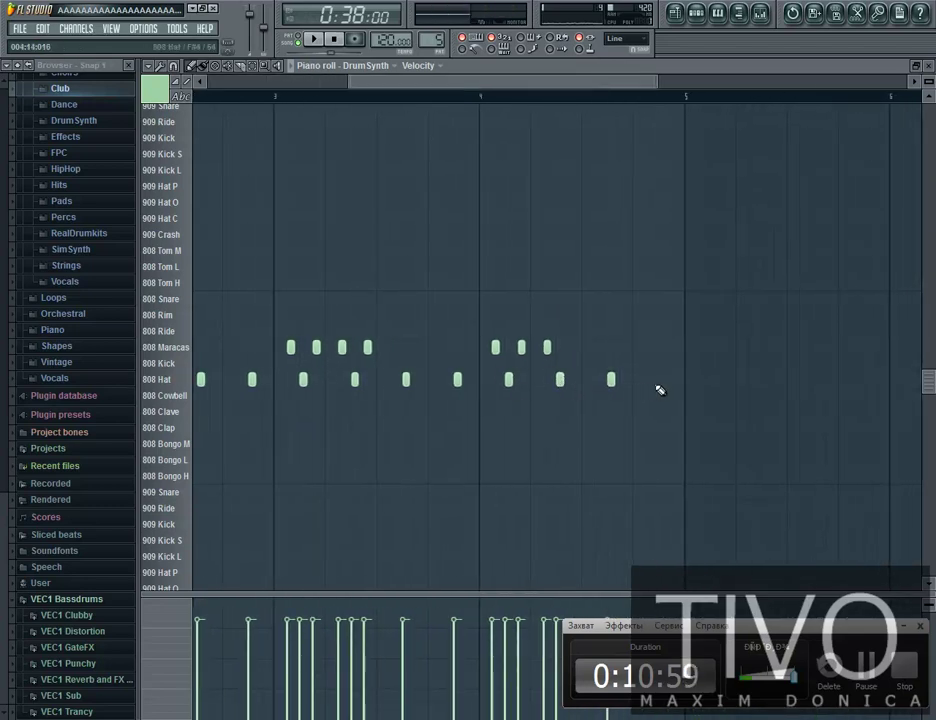
Play the song from bar 17 to check the 808 Hat notes against the arrangement, and close the DrumSynth editor windows
left_click(490, 101)
key("space")
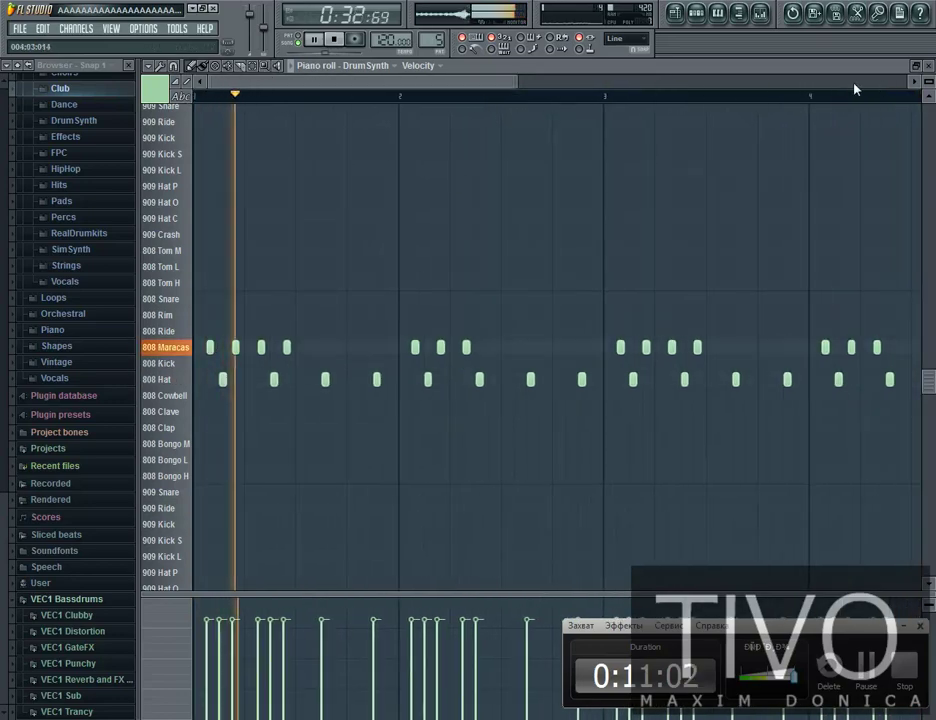
left_click(927, 65)
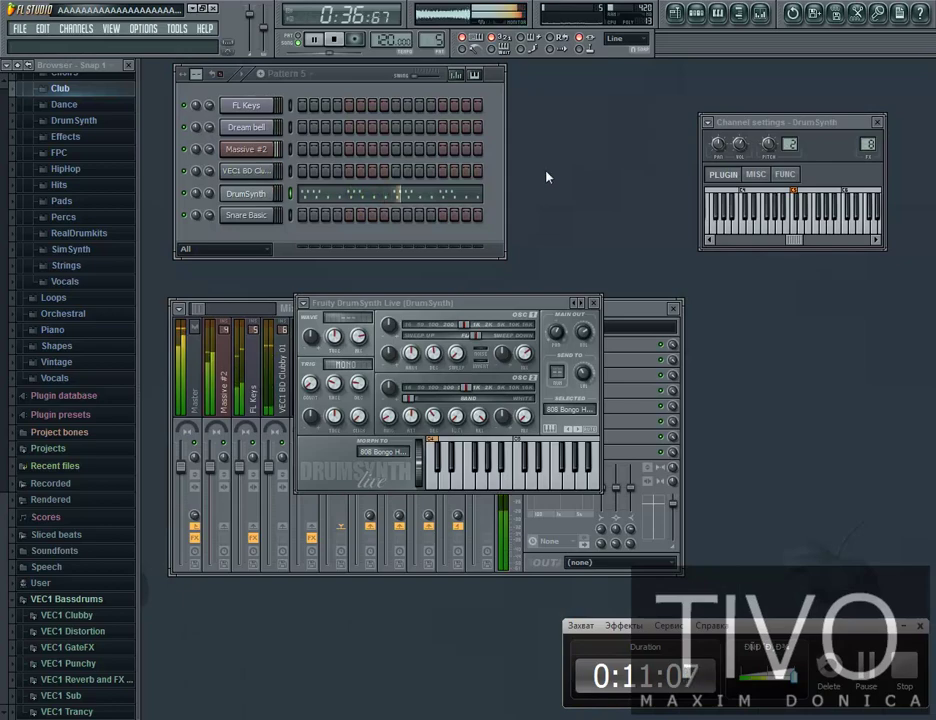
left_click(594, 302)
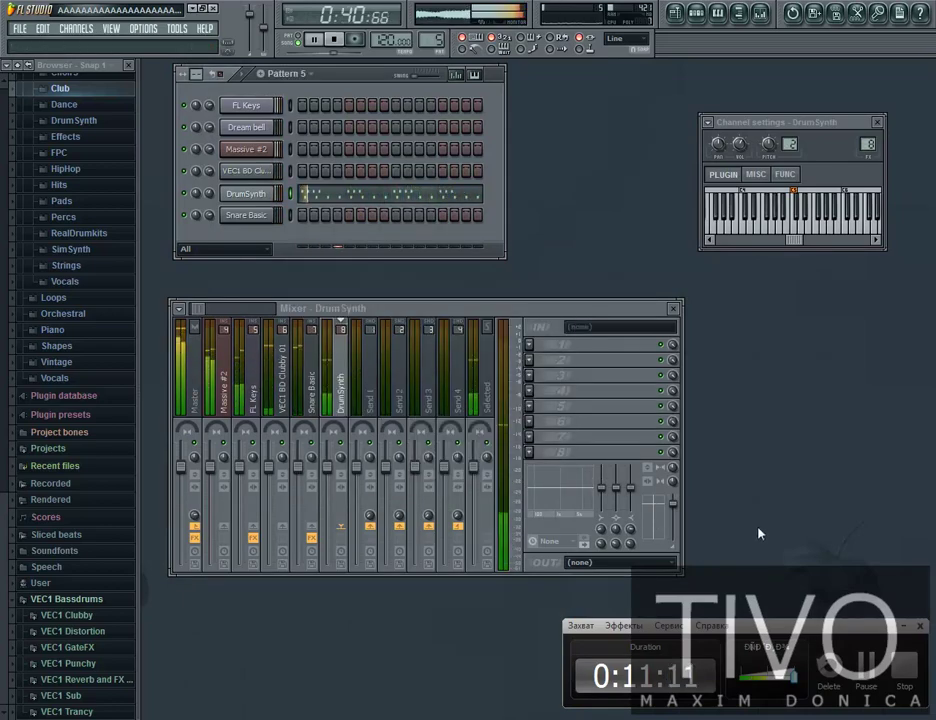
key("F5")
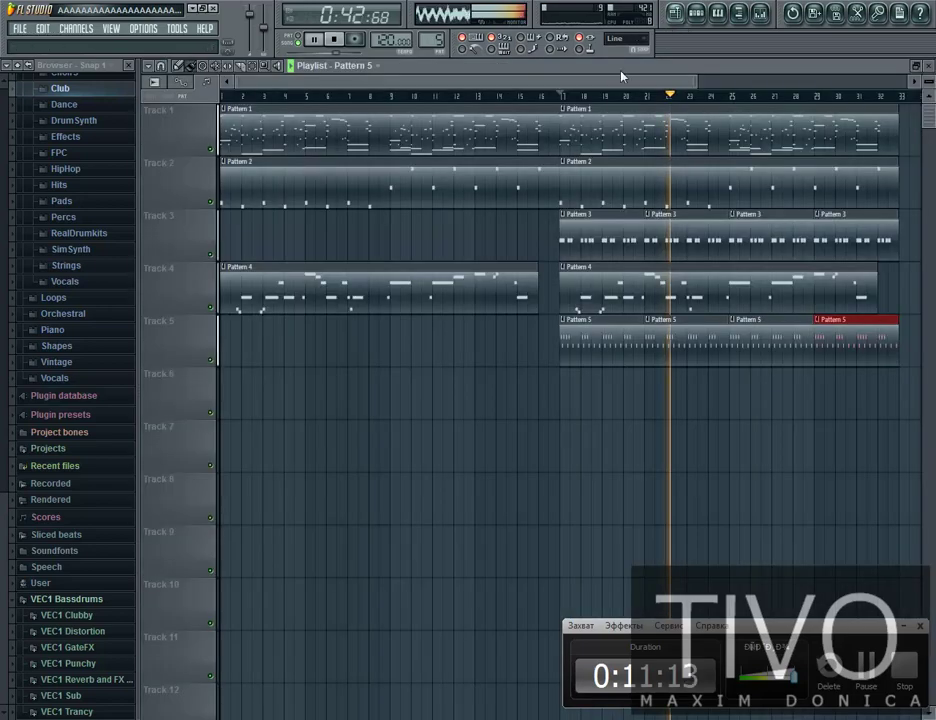
scroll(543, 104, "down", 3)
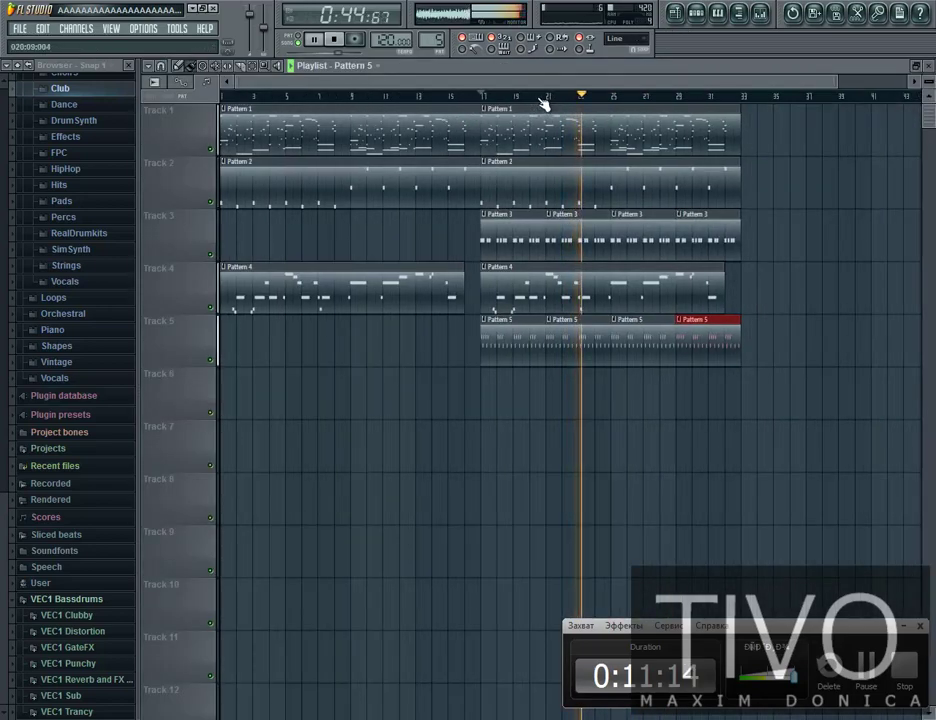
left_click(335, 40)
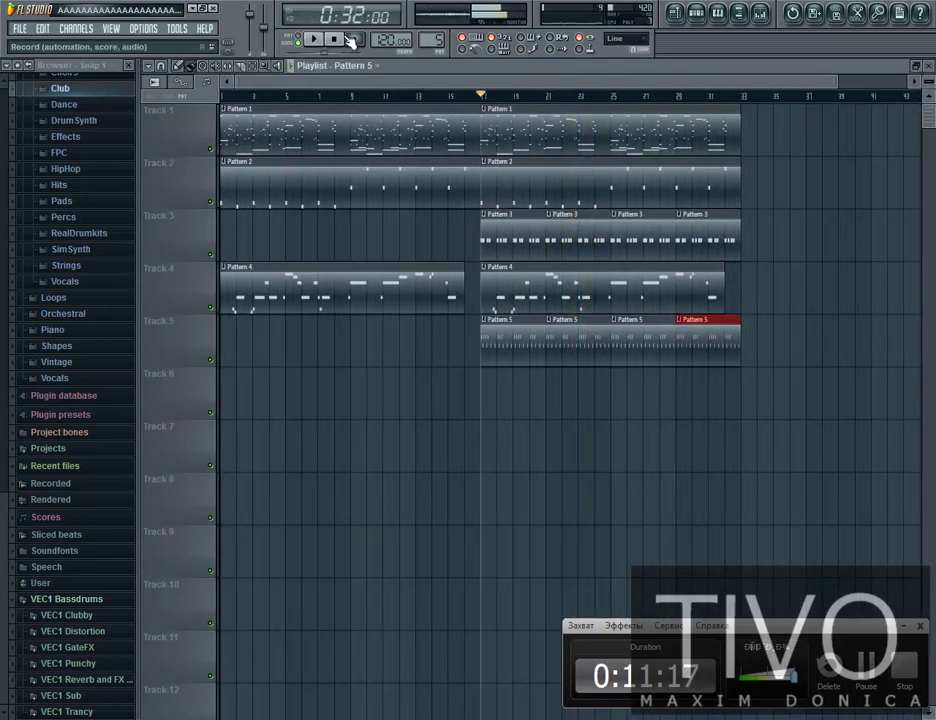
Replace the Fruity Limiter on the Master mixer track with Maximus
left_click(928, 65)
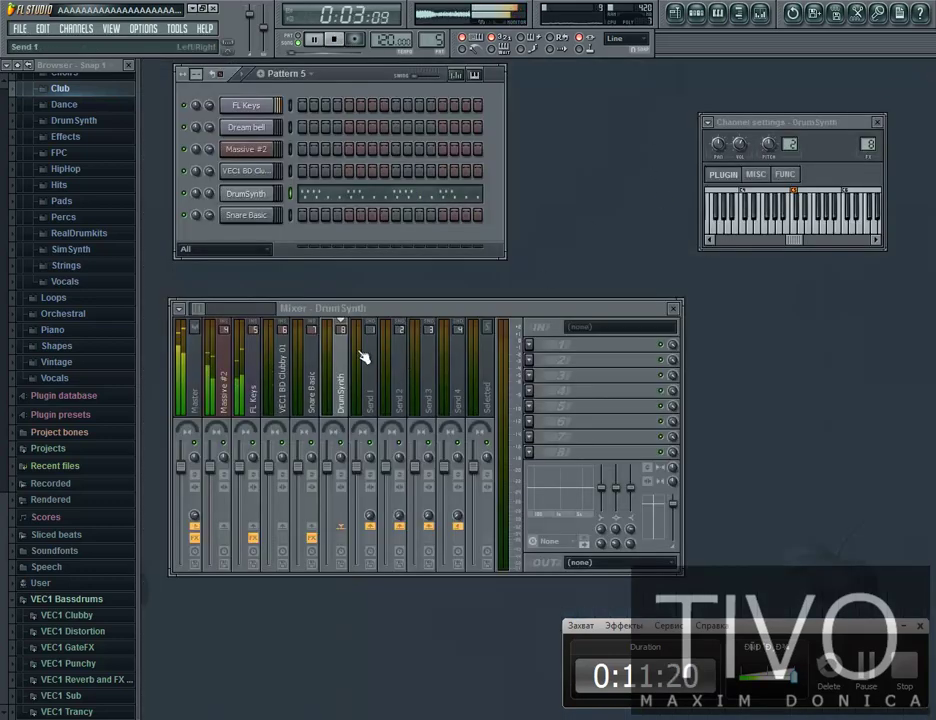
left_click(197, 405)
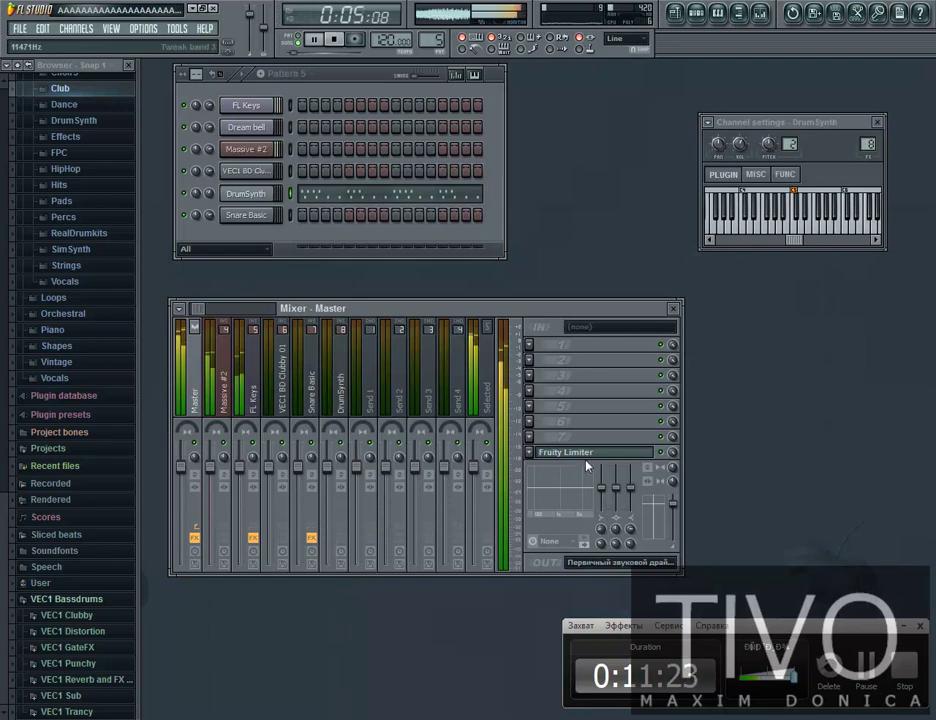
left_click(584, 453)
left_click_drag(550, 371, 324, 462)
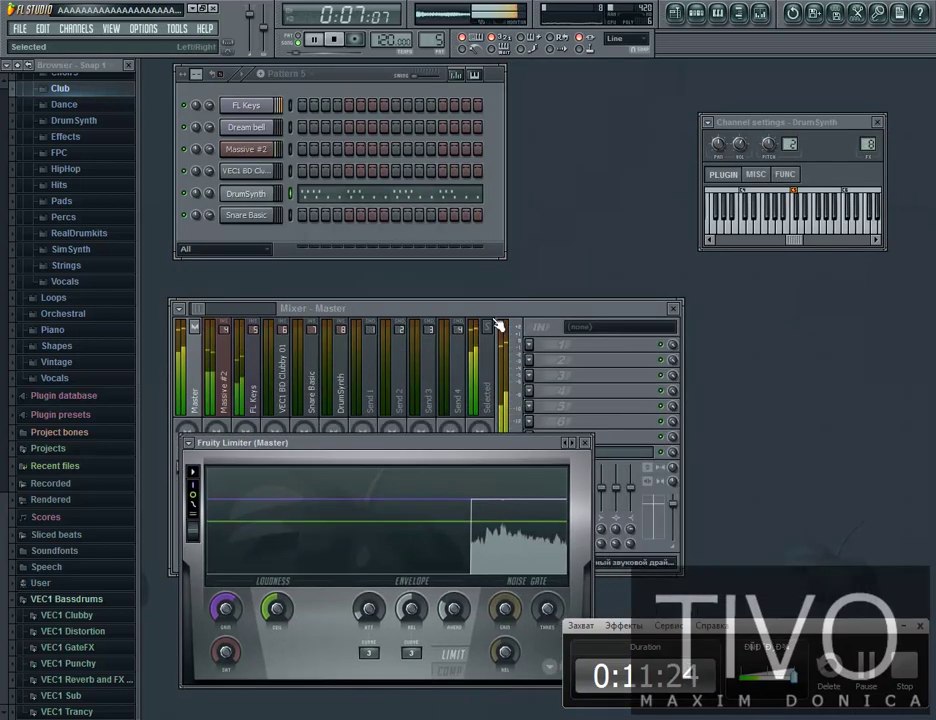
left_click_drag(545, 437, 555, 377)
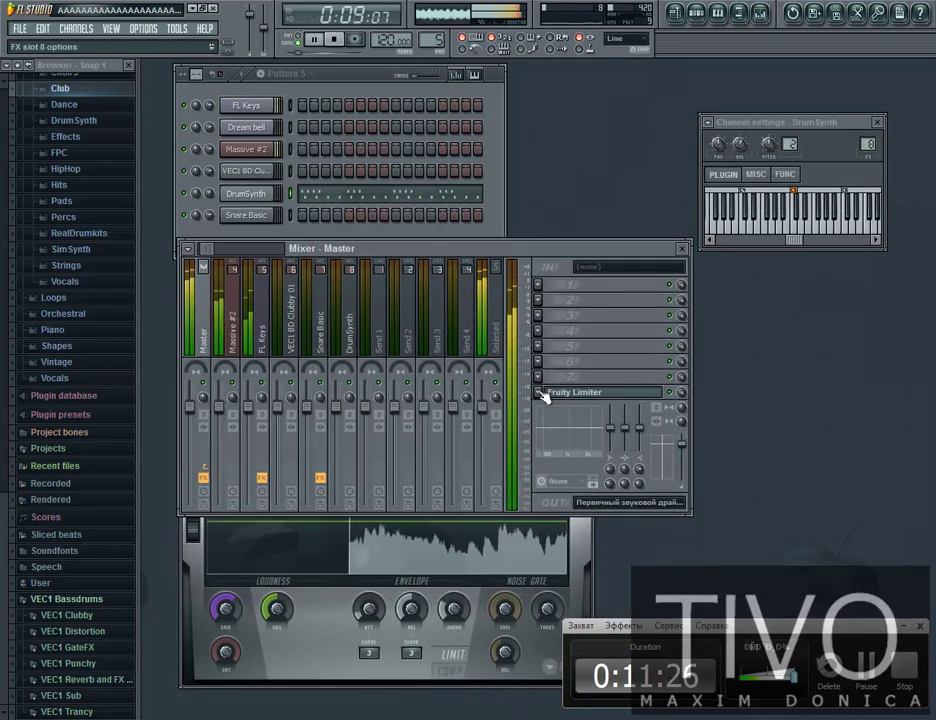
left_click(545, 392)
mouse_move(560, 408)
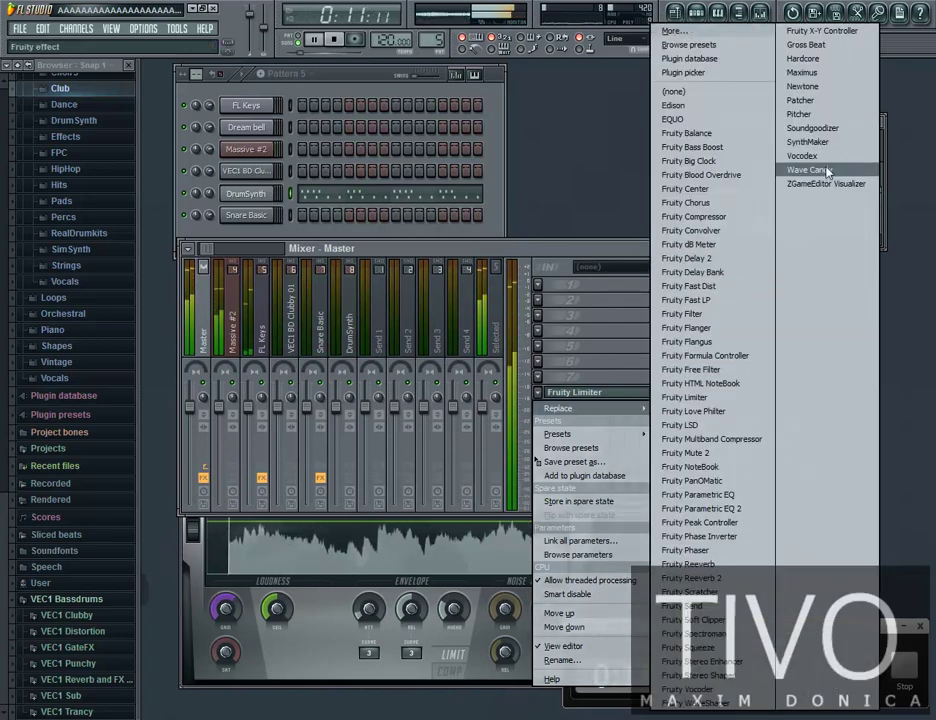
left_click(802, 72)
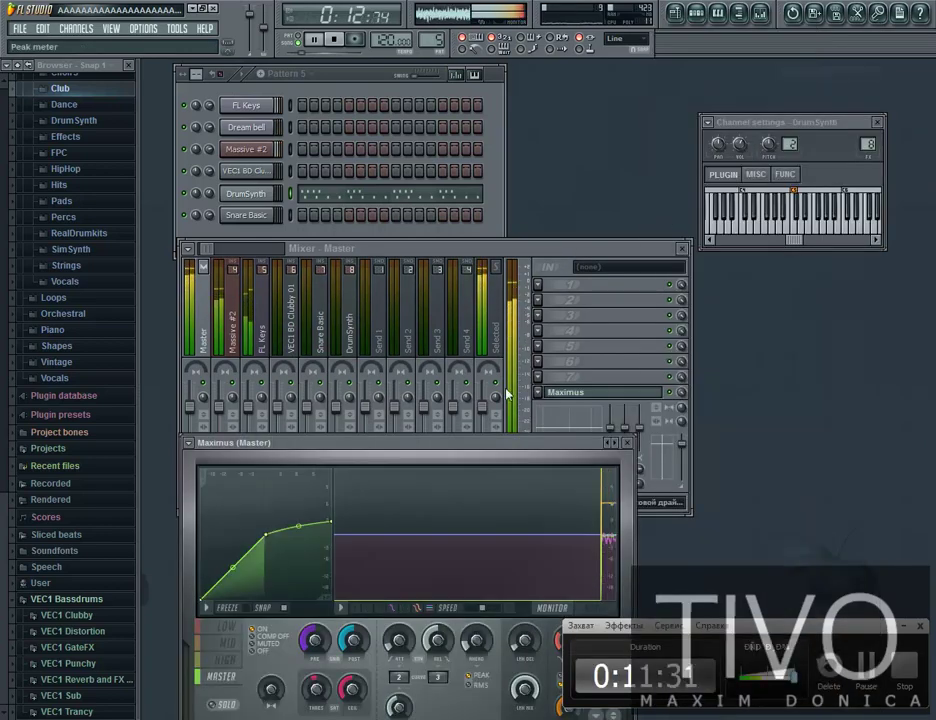
left_click_drag(472, 455, 451, 364)
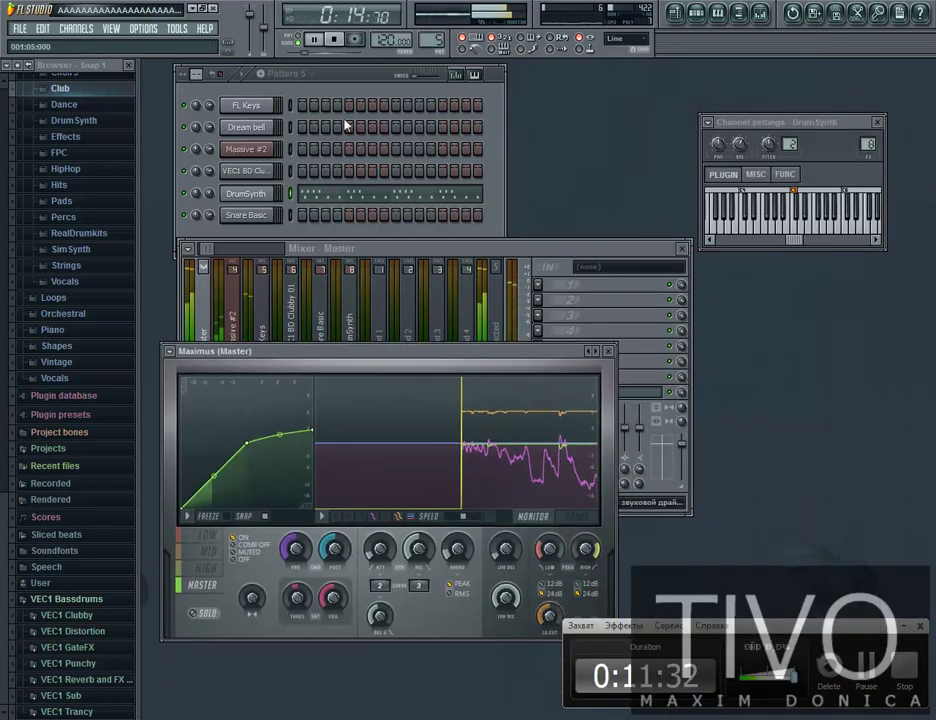
Play the song from the beginning through Maximus and follow it in the playlist with the browser hidden
left_click(334, 41)
left_click(319, 40)
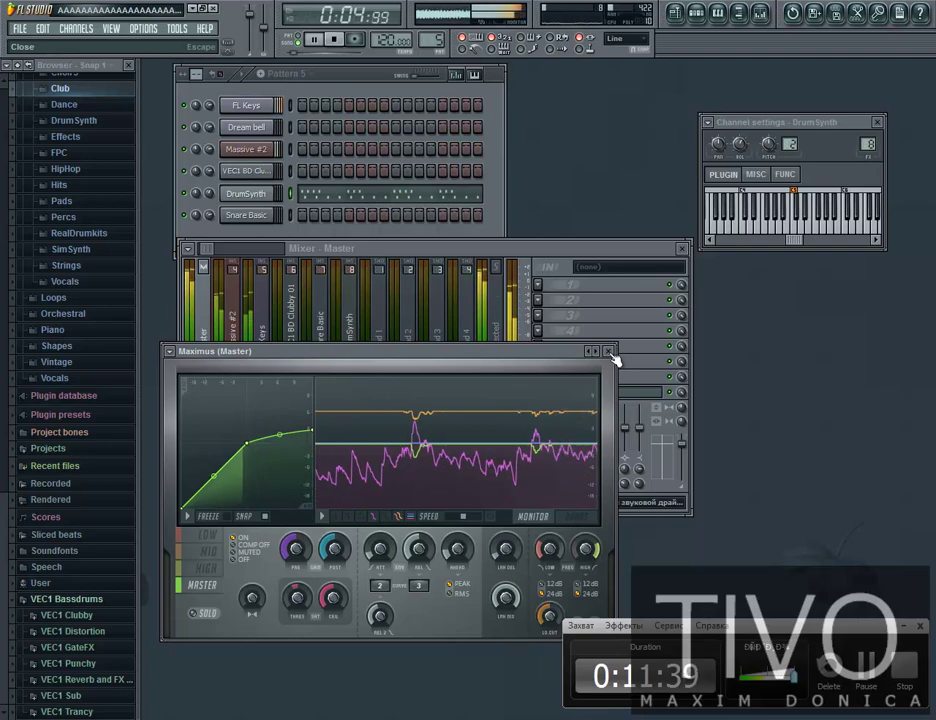
left_click(683, 16)
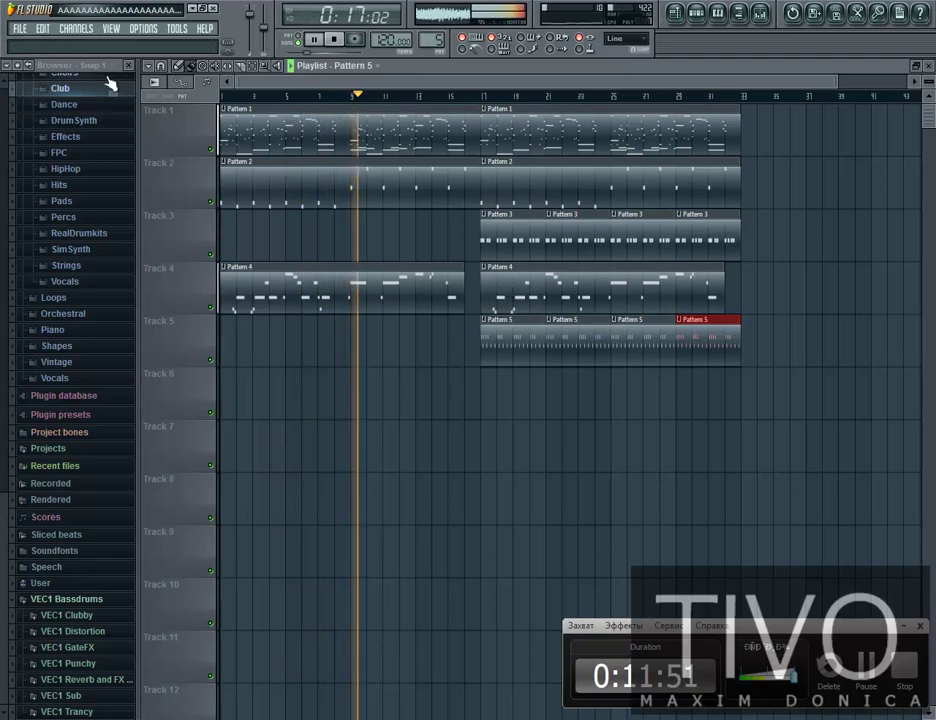
left_click(27, 65)
left_click(128, 65)
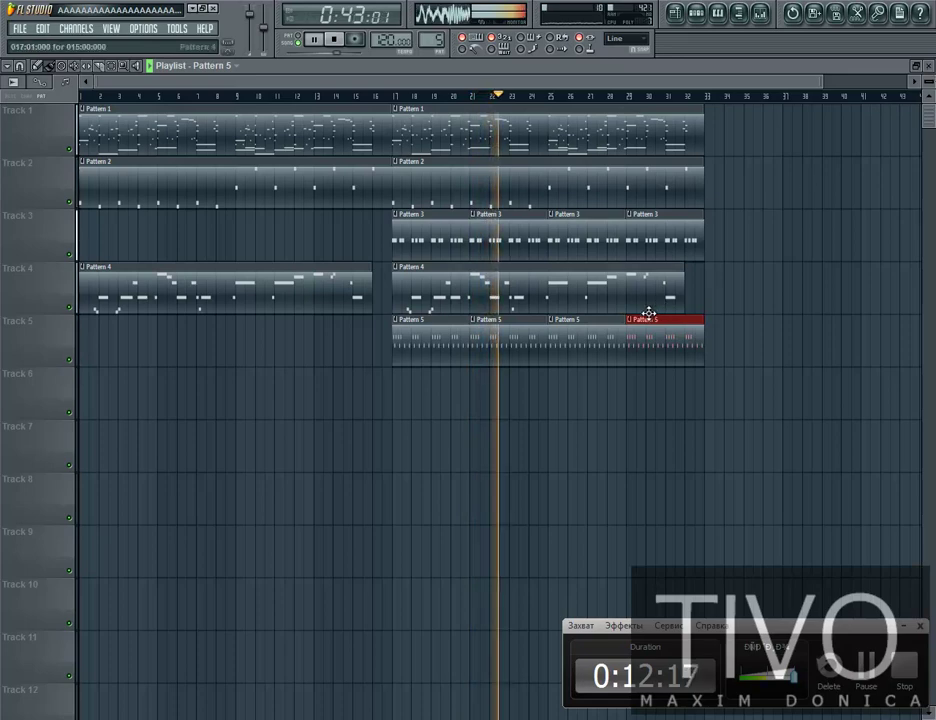
Place clips of Pattern 4, Pattern 3 and Pattern 5 at bar 33 on Tracks 4, 3 and 5
left_click(587, 286)
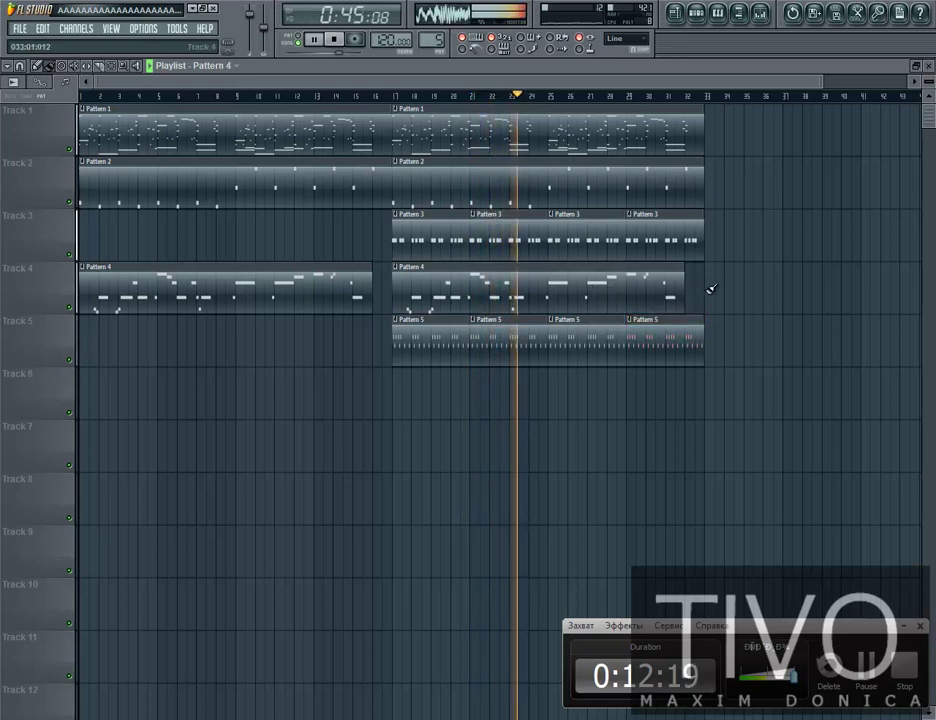
left_click(712, 290)
left_click(689, 242)
left_click(713, 251)
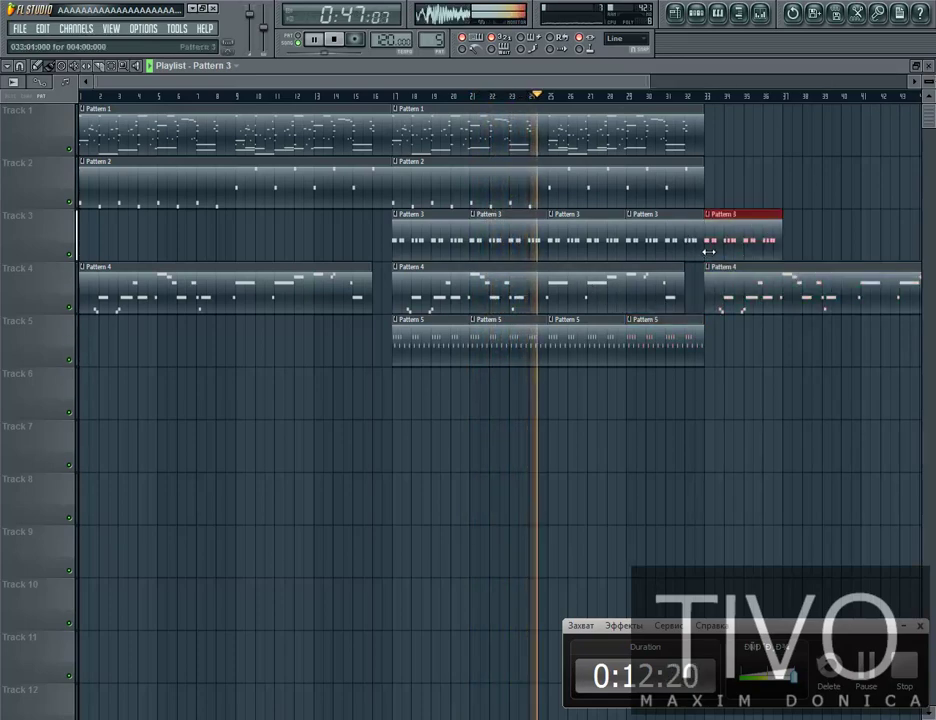
left_click(660, 349)
left_click(708, 340)
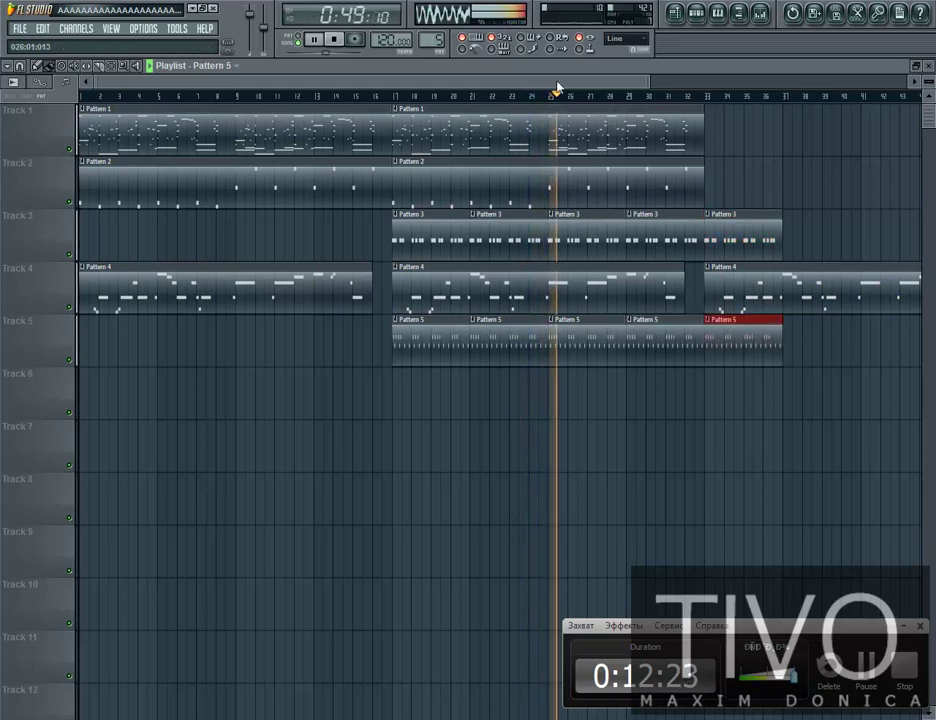
Add Pattern 3 clips at bars 37, 41 and 45 on Track 3
left_click_drag(558, 84, 683, 92)
left_click(543, 245)
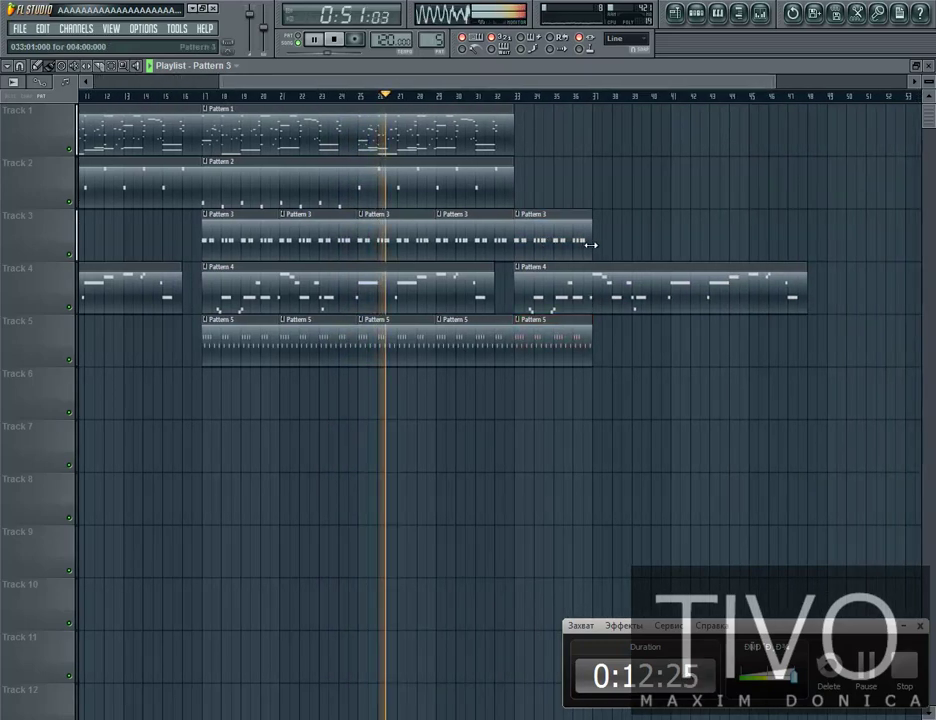
left_click(598, 244)
left_click(678, 244)
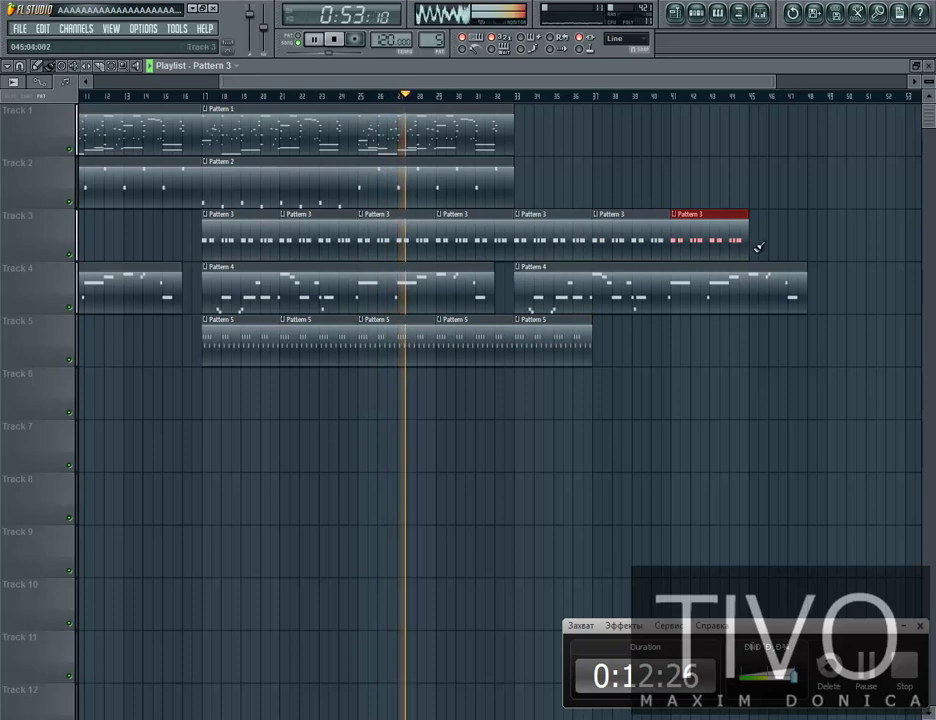
left_click(756, 244)
Add Pattern 5 clips at bars 37, 41 and 45 on Track 5
left_click(547, 335)
left_click(604, 336)
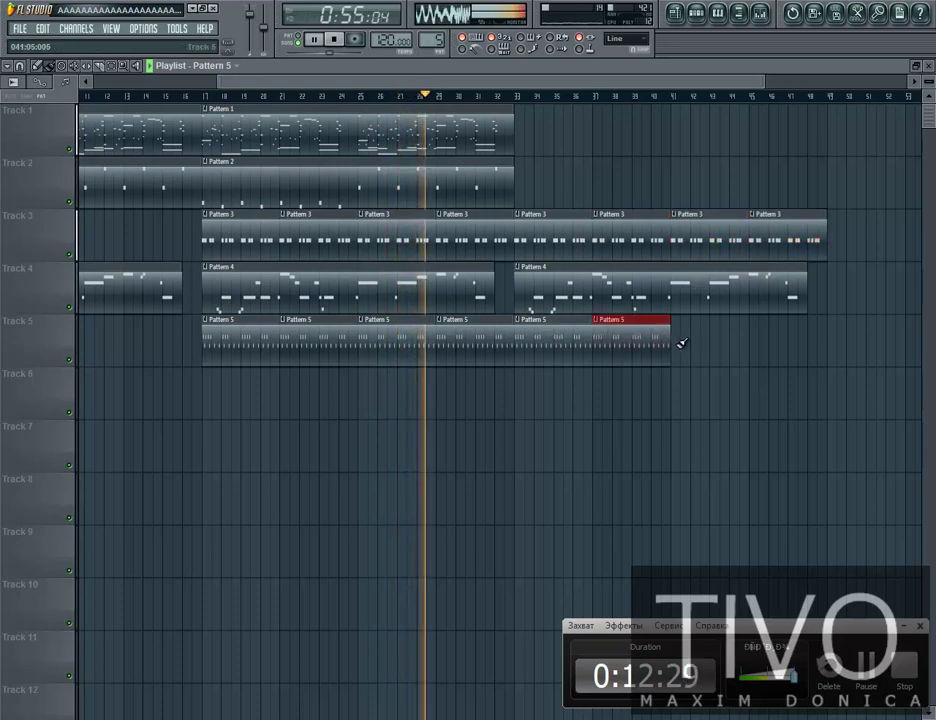
left_click(681, 338)
left_click(756, 344)
Place a Pattern 1 clip on Track 1 and a Pattern 2 clip on Track 2 at bar 33
left_click(461, 140)
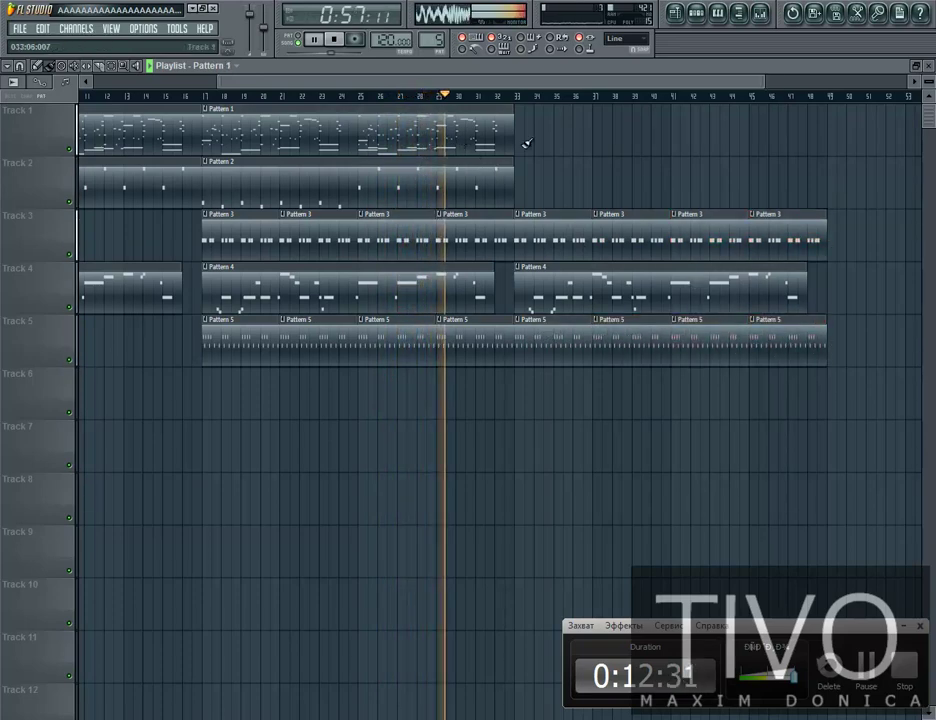
left_click(527, 142)
left_click(496, 186)
left_click(523, 187)
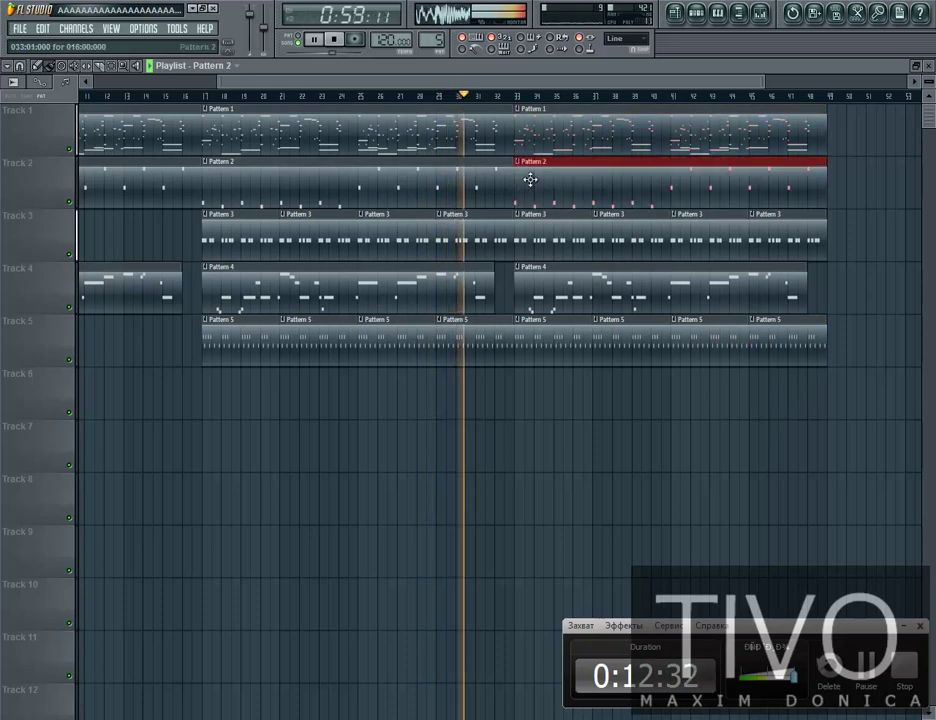
left_click_drag(541, 85, 608, 85)
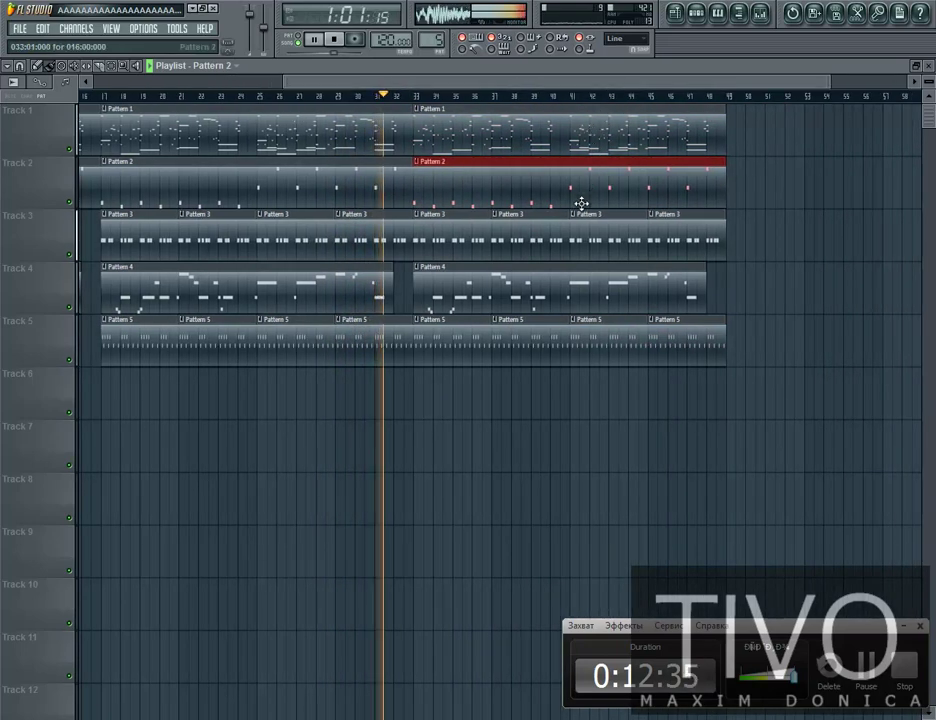
Inspect the Low and Master bands of Maximus on the master track and the channel settings of the VEC1 BD Clubby 01 kick
left_click(929, 66)
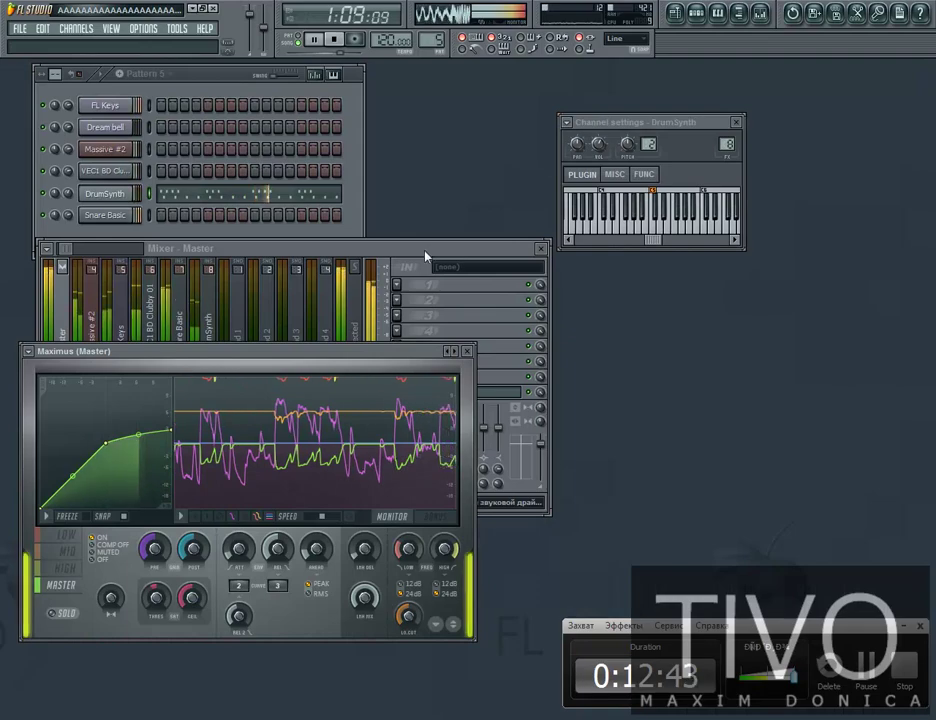
left_click(65, 535)
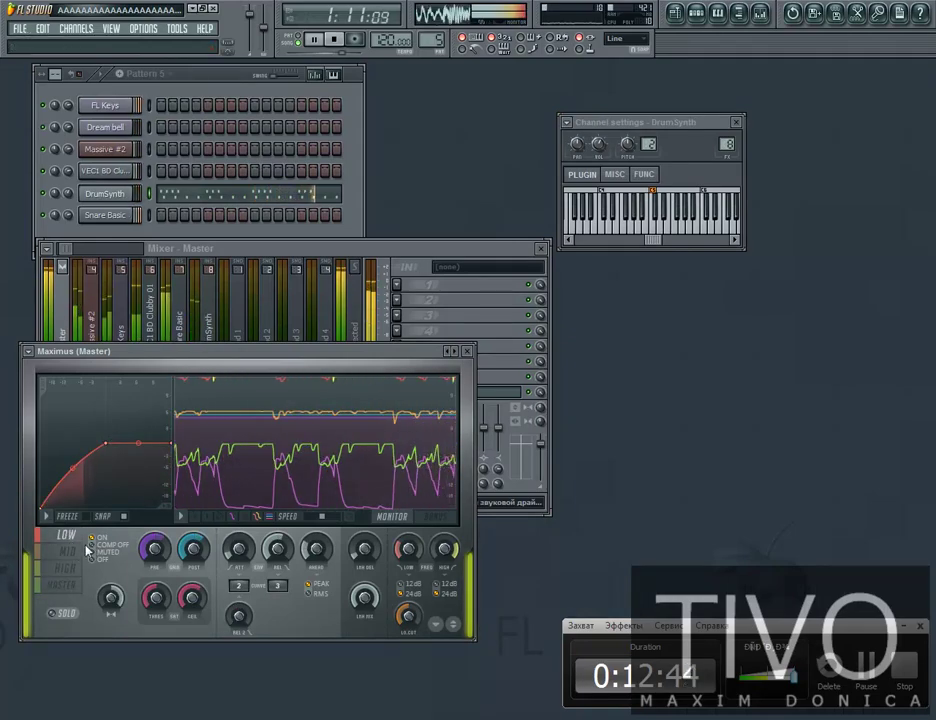
left_click(68, 586)
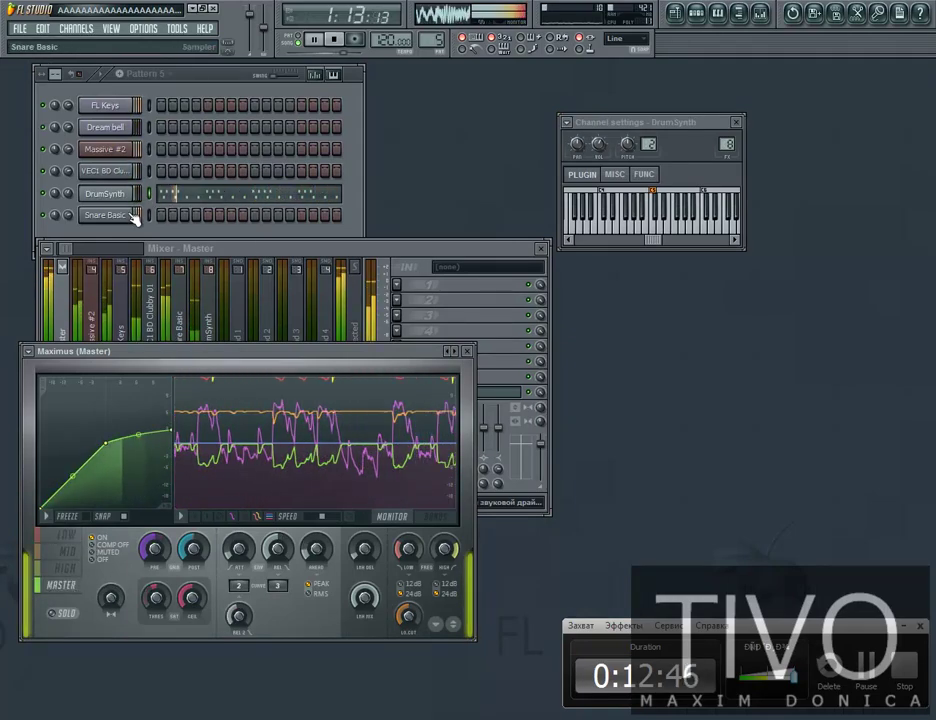
left_click(125, 176)
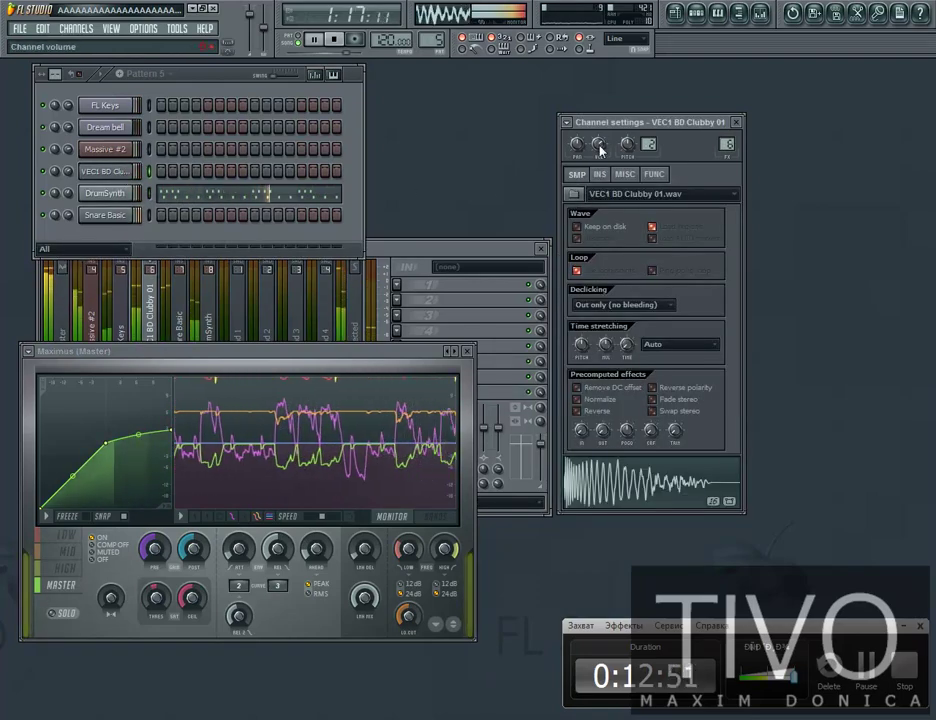
left_click(736, 122)
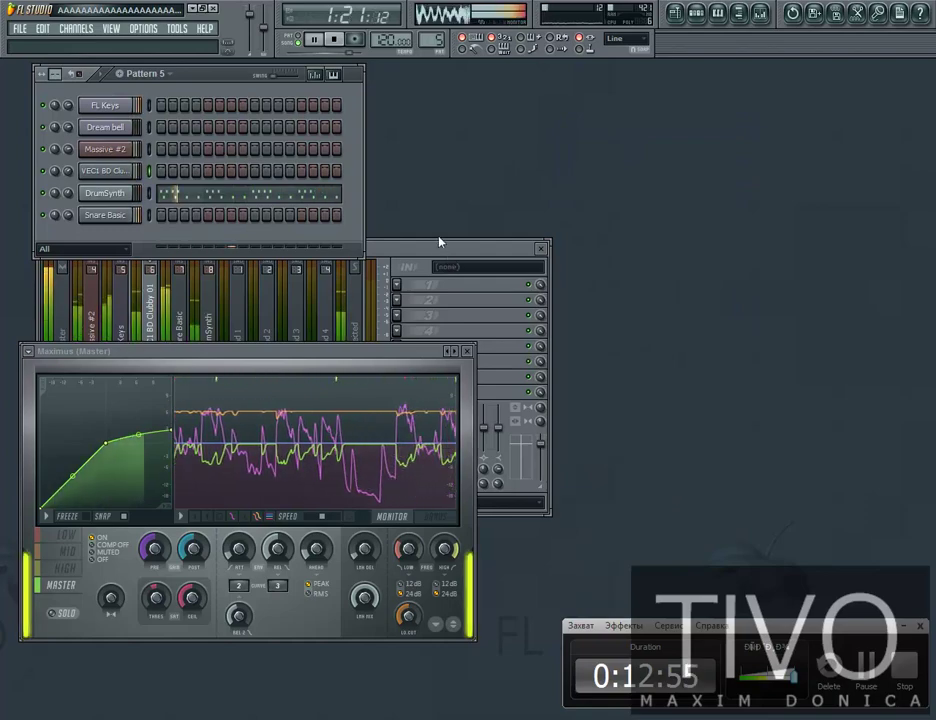
Review the arrangement in the Playlist through bar 48 during playback, stop playback and return to bar 1
key("F5")
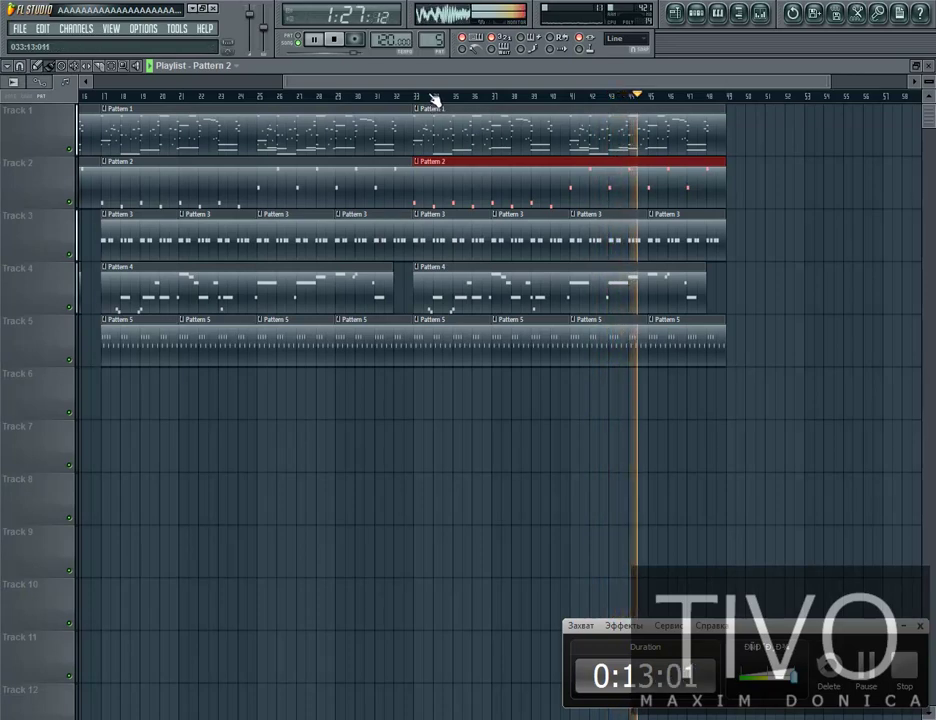
left_click_drag(446, 88, 558, 92)
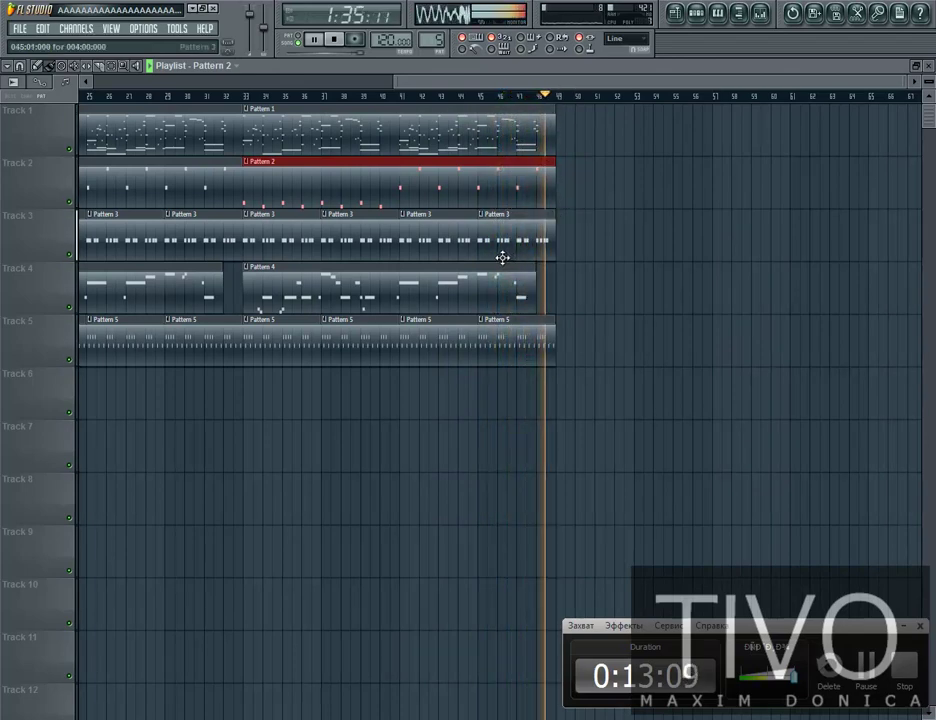
key("space")
left_click_drag(462, 85, 130, 67)
Save the project to the desktop under a new file name as a FruityLoops loop file (*.flp)
left_click(20, 30)
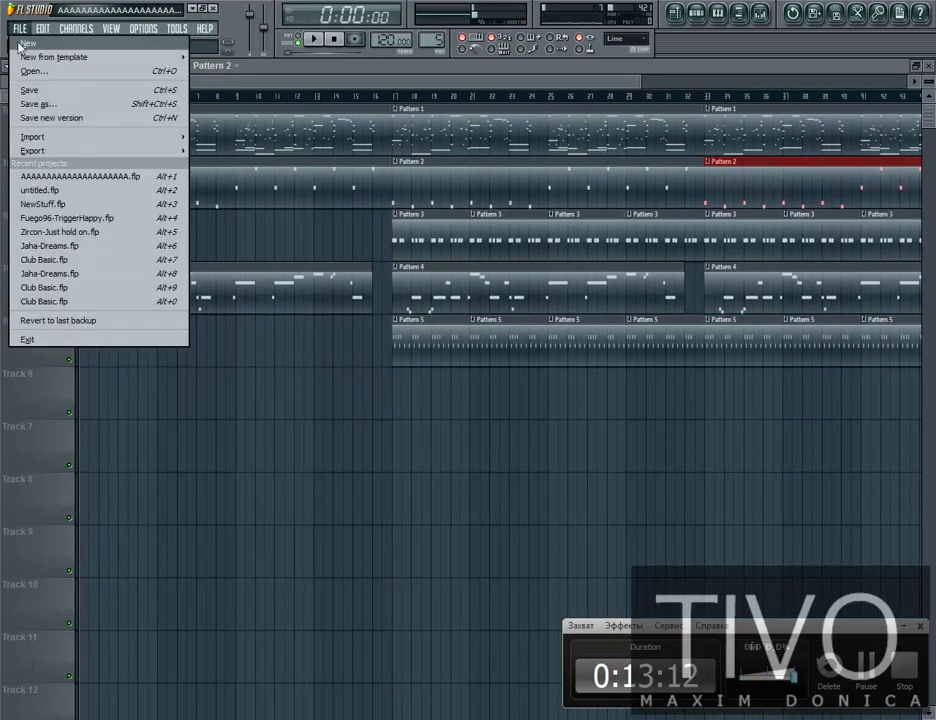
left_click(72, 104)
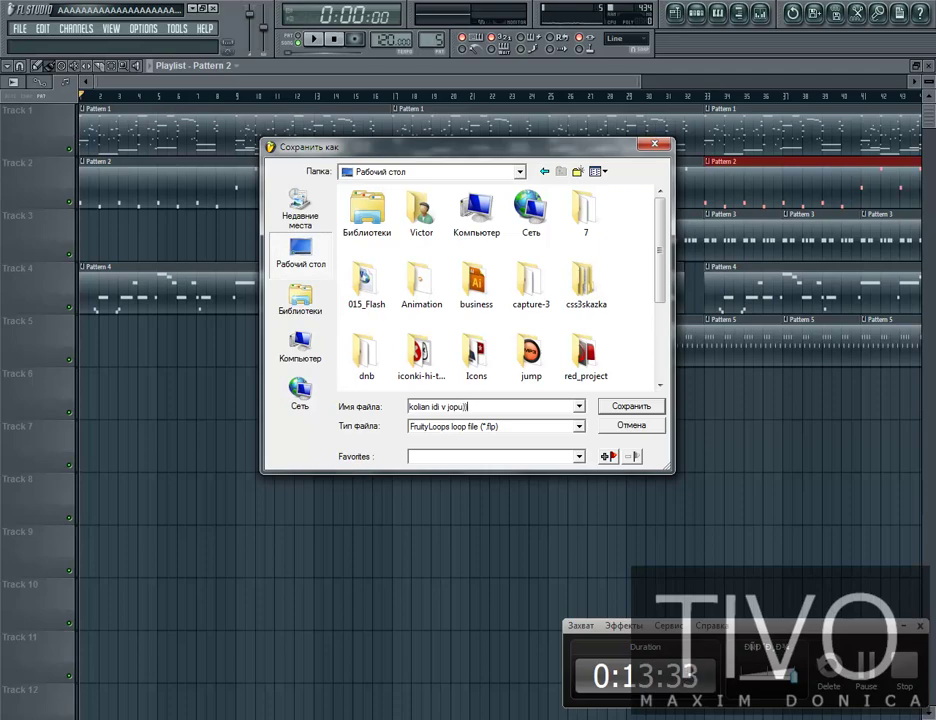
left_click(628, 408)
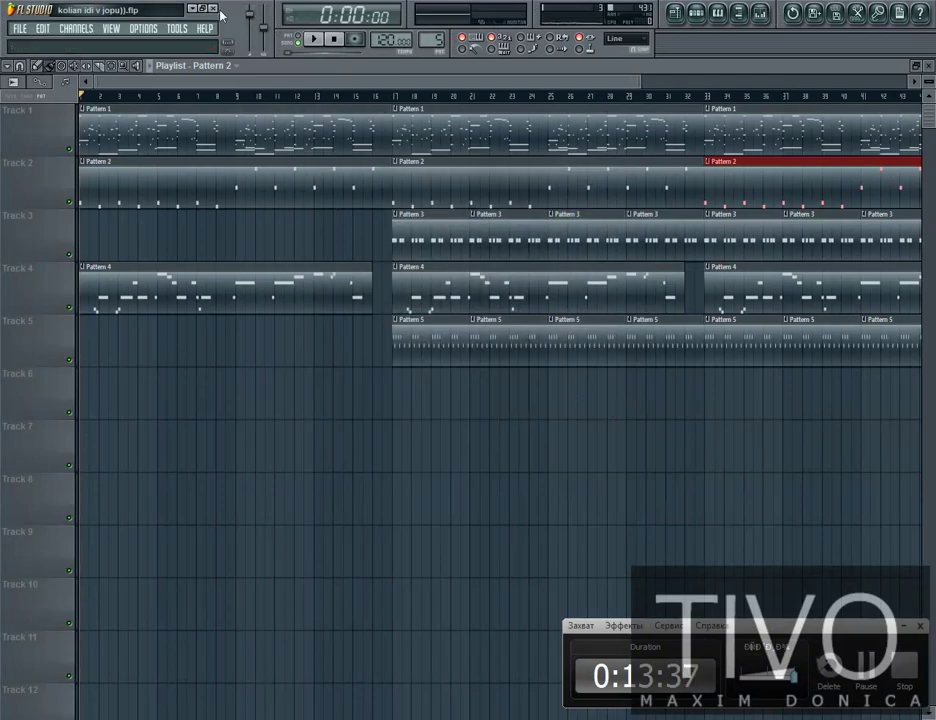